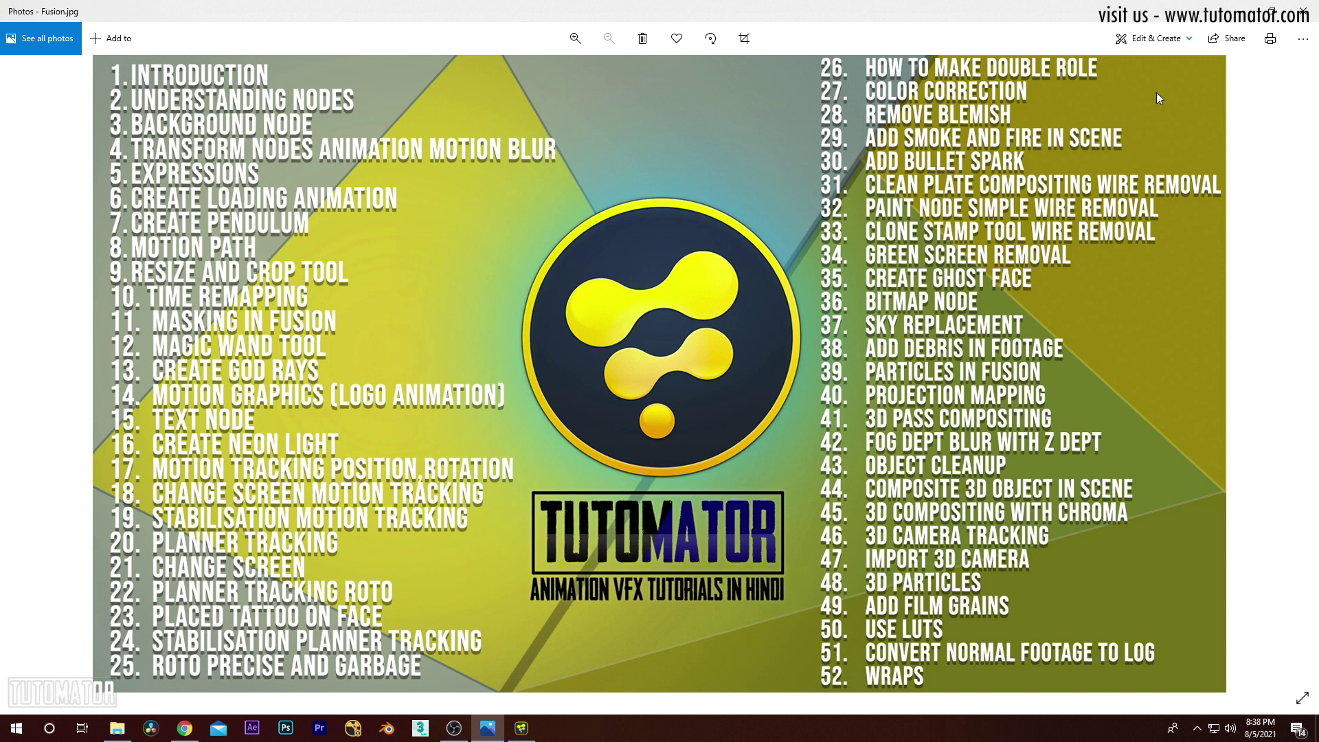
Switch to Fusion Studio and return the playhead to frame 0
click(1244, 9)
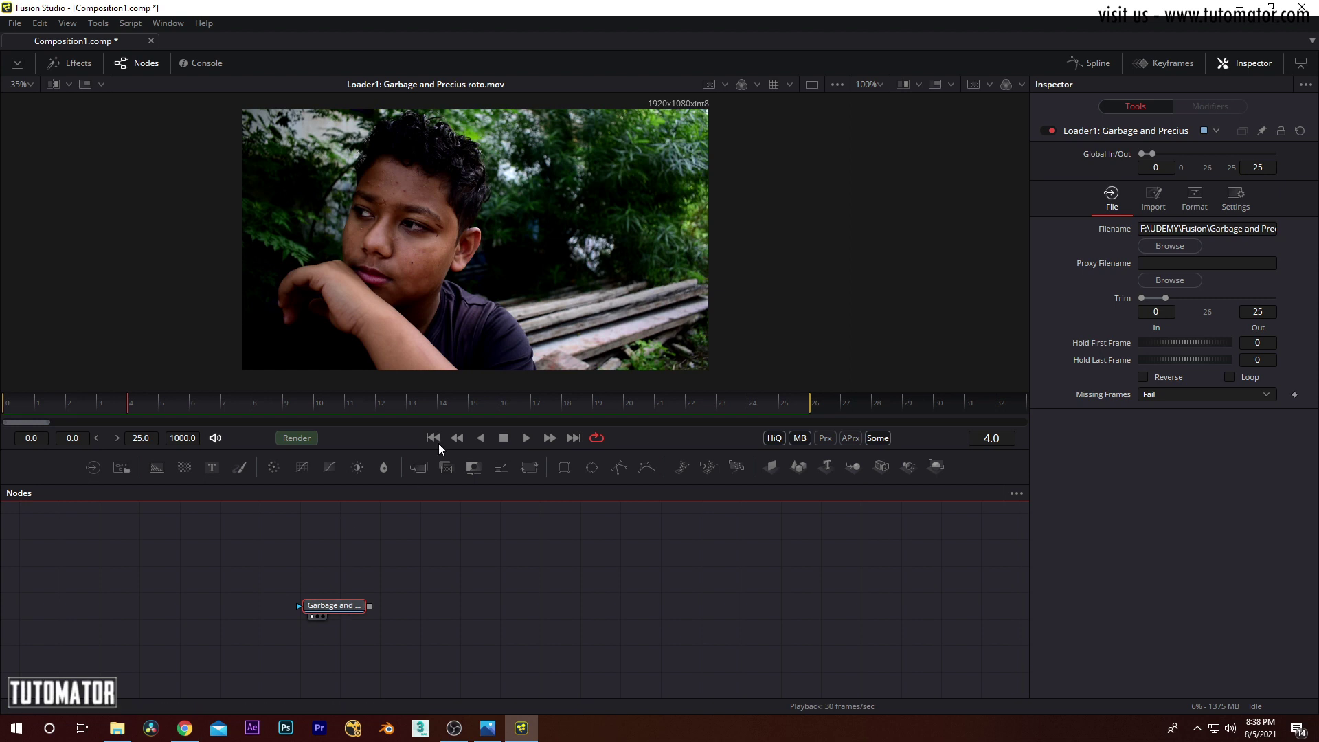
drag(518, 239, 514, 237)
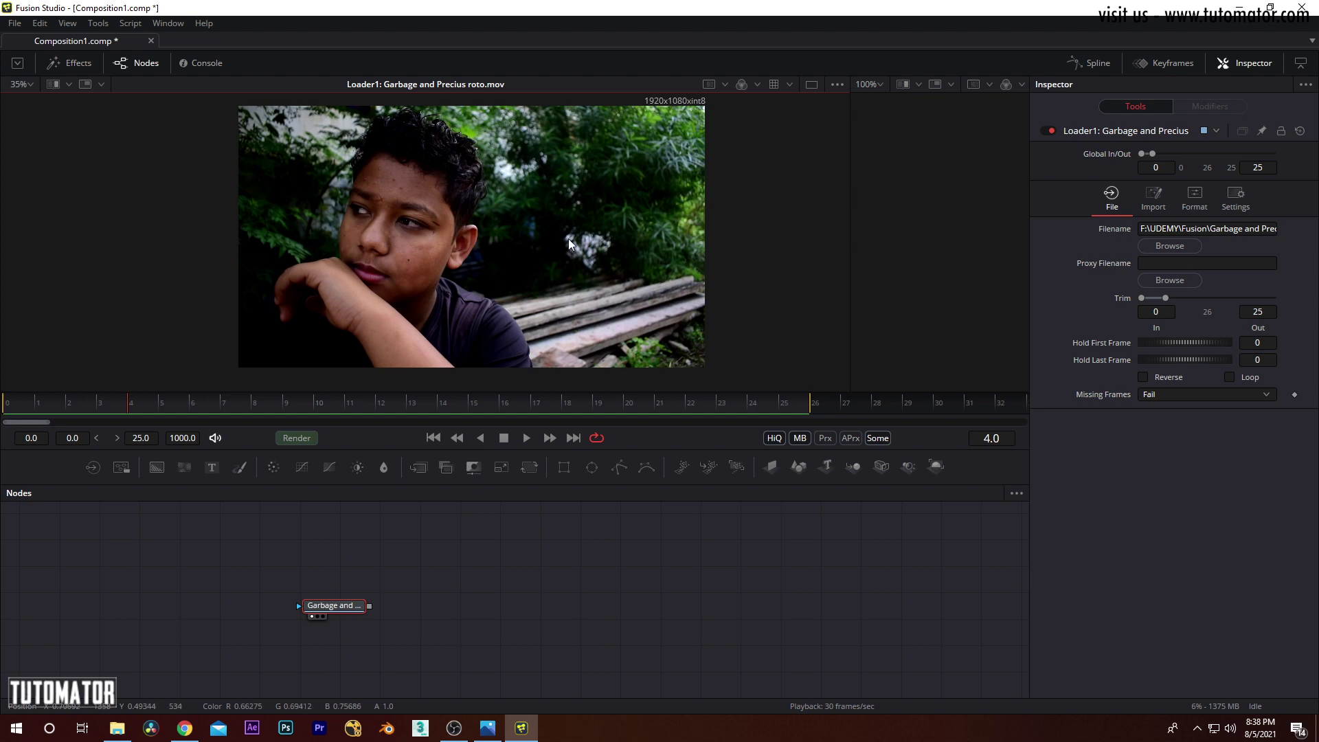
drag(29, 406, 2, 433)
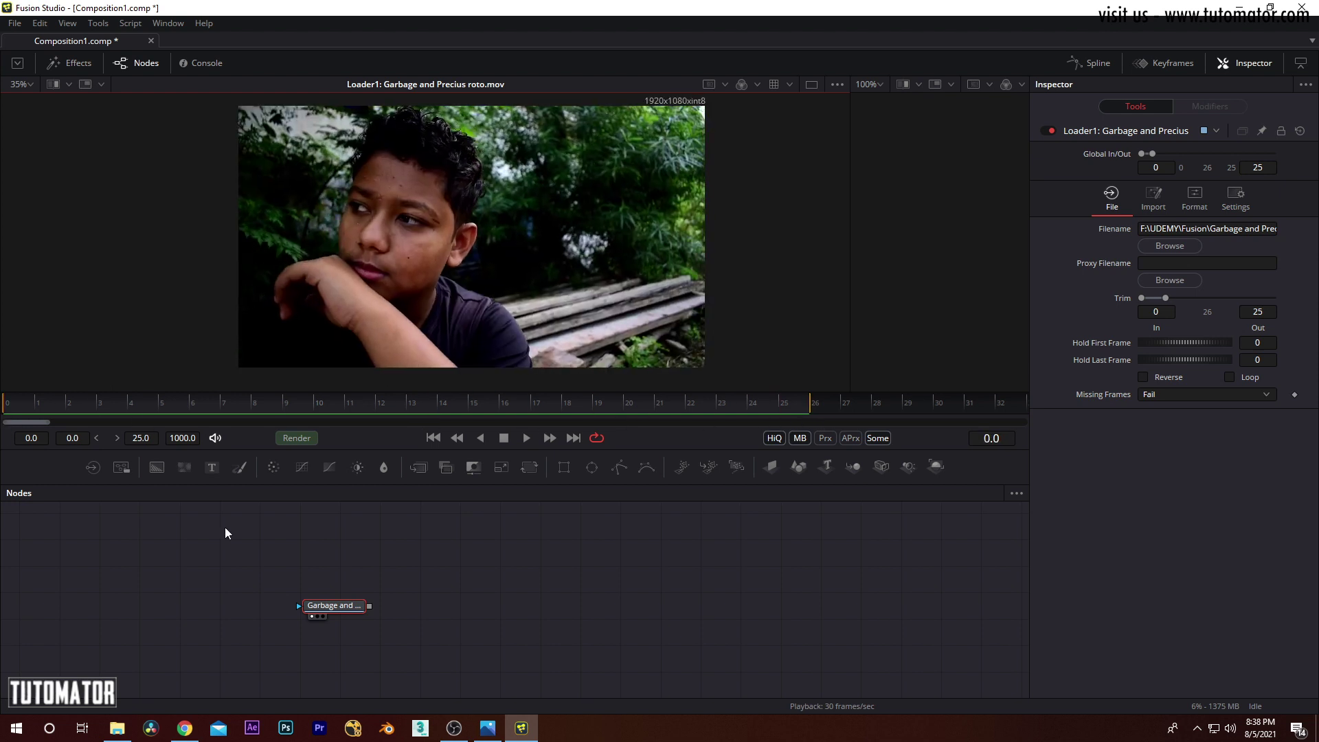
Add a Merge node beside the footage loader and connect the loader to its background input
click(340, 609)
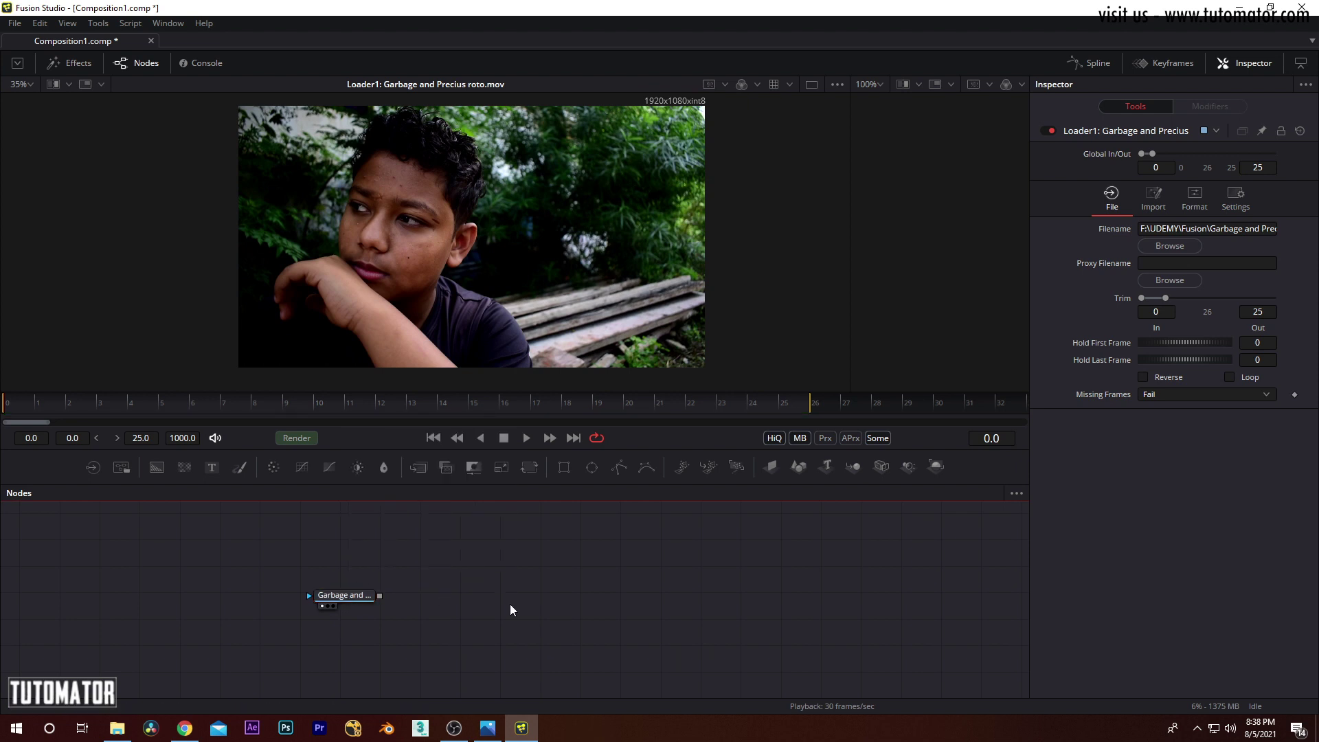
mouse_move(352, 596)
mouse_down()
mouse_move(419, 564)
mouse_move(389, 589)
mouse_move(434, 608)
mouse_move(558, 544)
mouse_move(410, 602)
mouse_move(409, 558)
mouse_move(359, 590)
mouse_move(336, 632)
mouse_move(334, 604)
mouse_move(393, 638)
mouse_move(393, 609)
mouse_move(376, 600)
mouse_up()
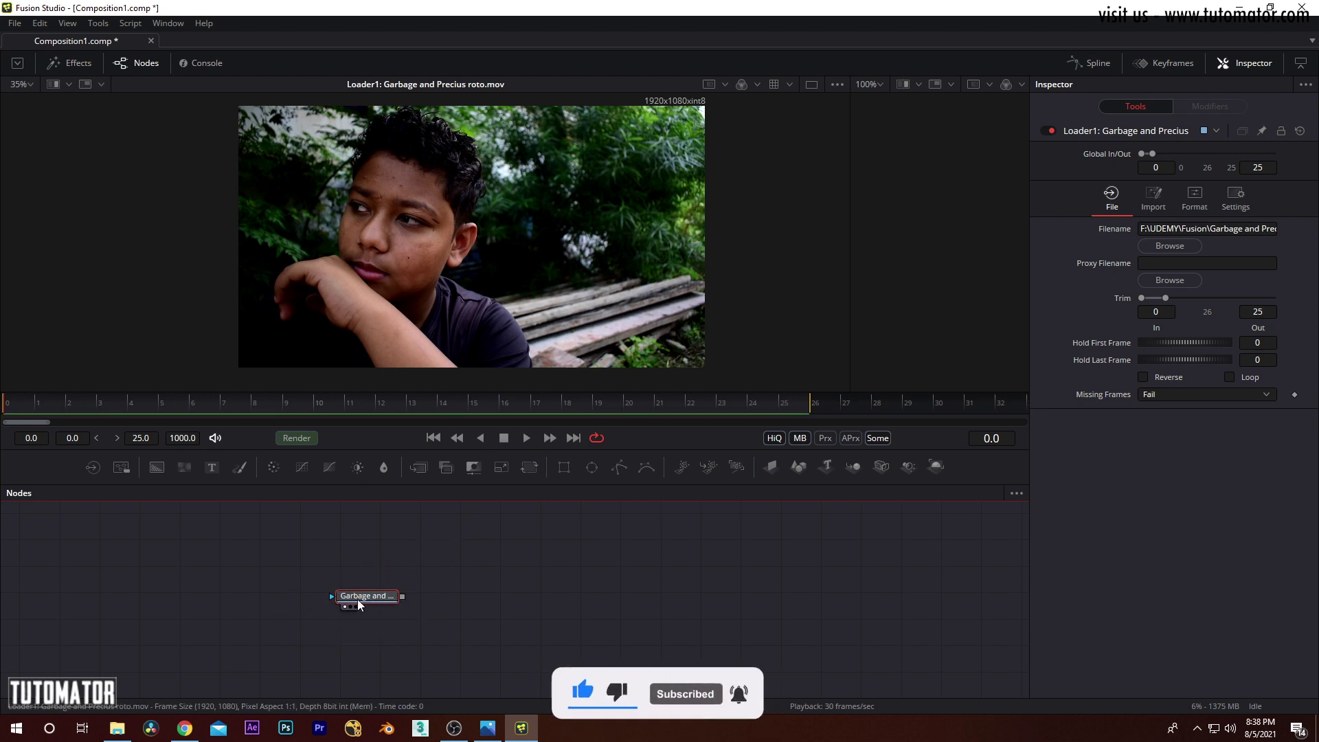
drag(376, 597, 362, 623)
click(426, 595)
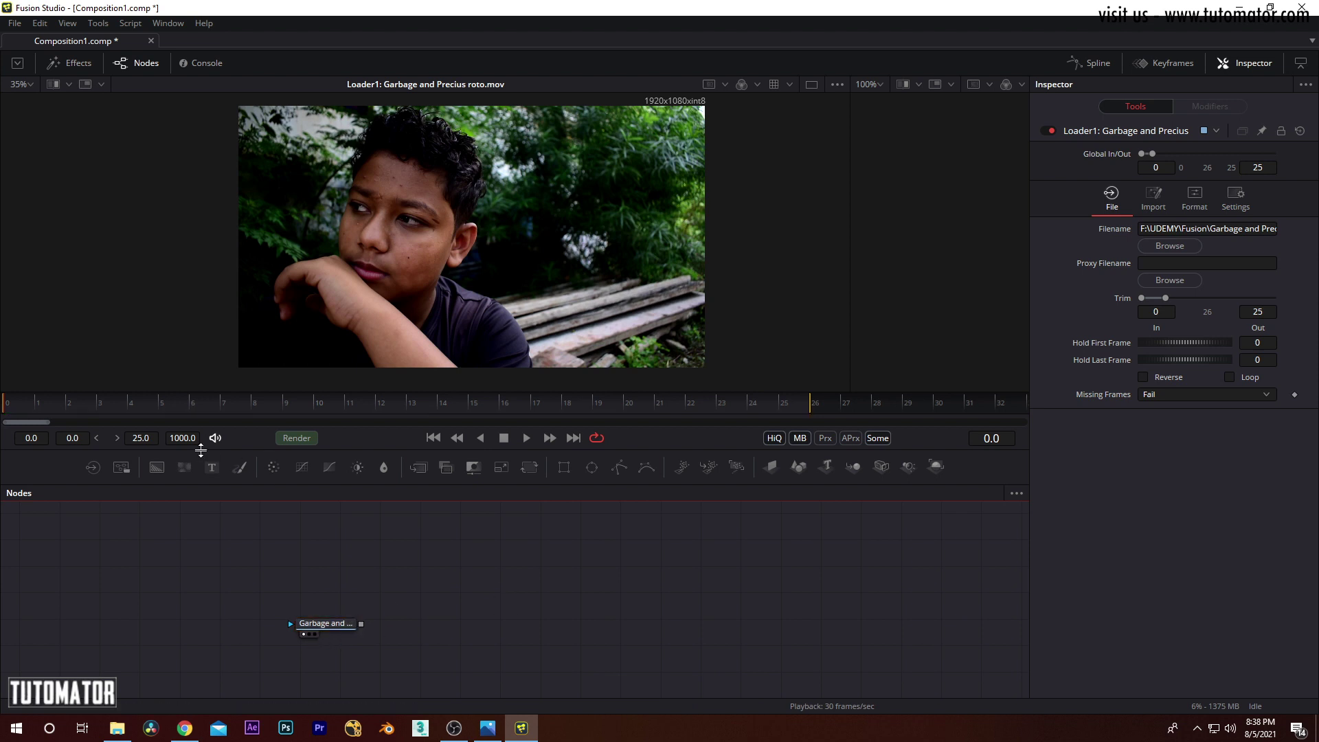
drag(422, 469, 455, 627)
drag(360, 624, 435, 625)
drag(495, 550, 481, 577)
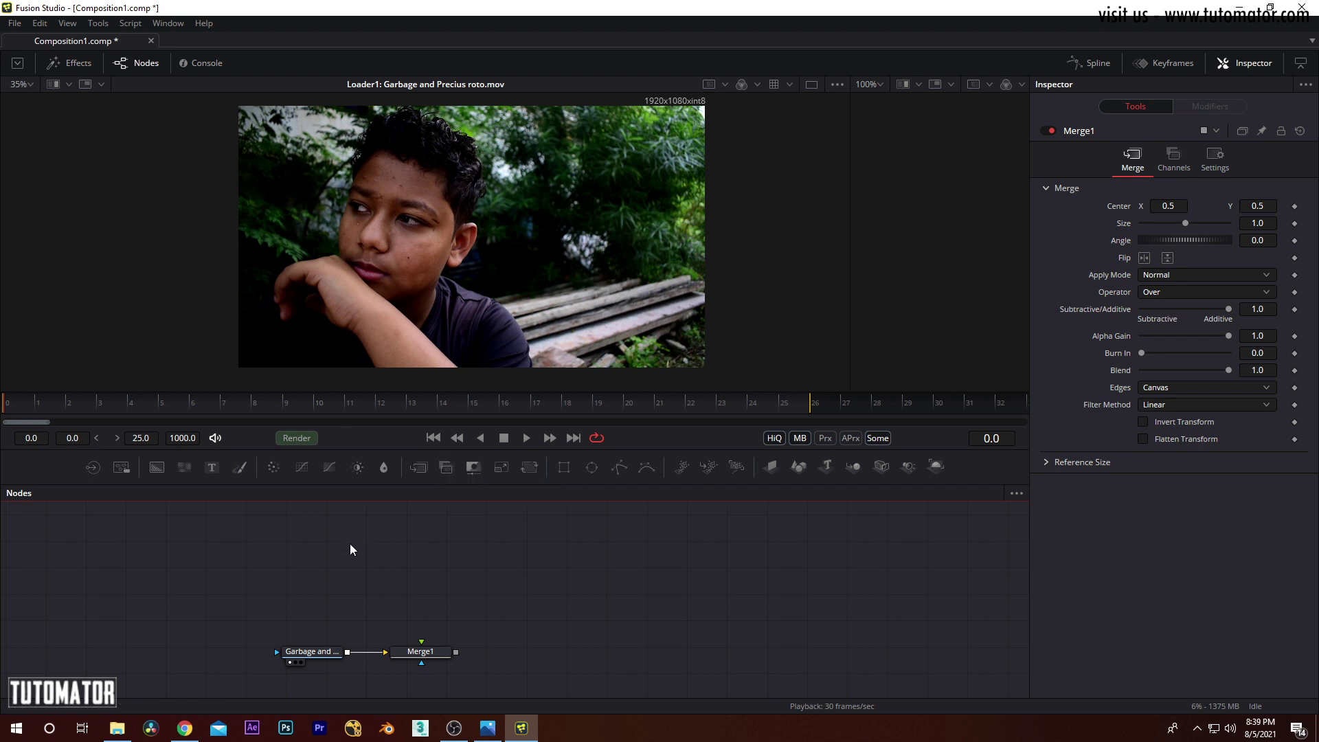
Add a Background node above Merge1 and set its Red value to 1.0
key(shift+space)
text(track)
text(bg)
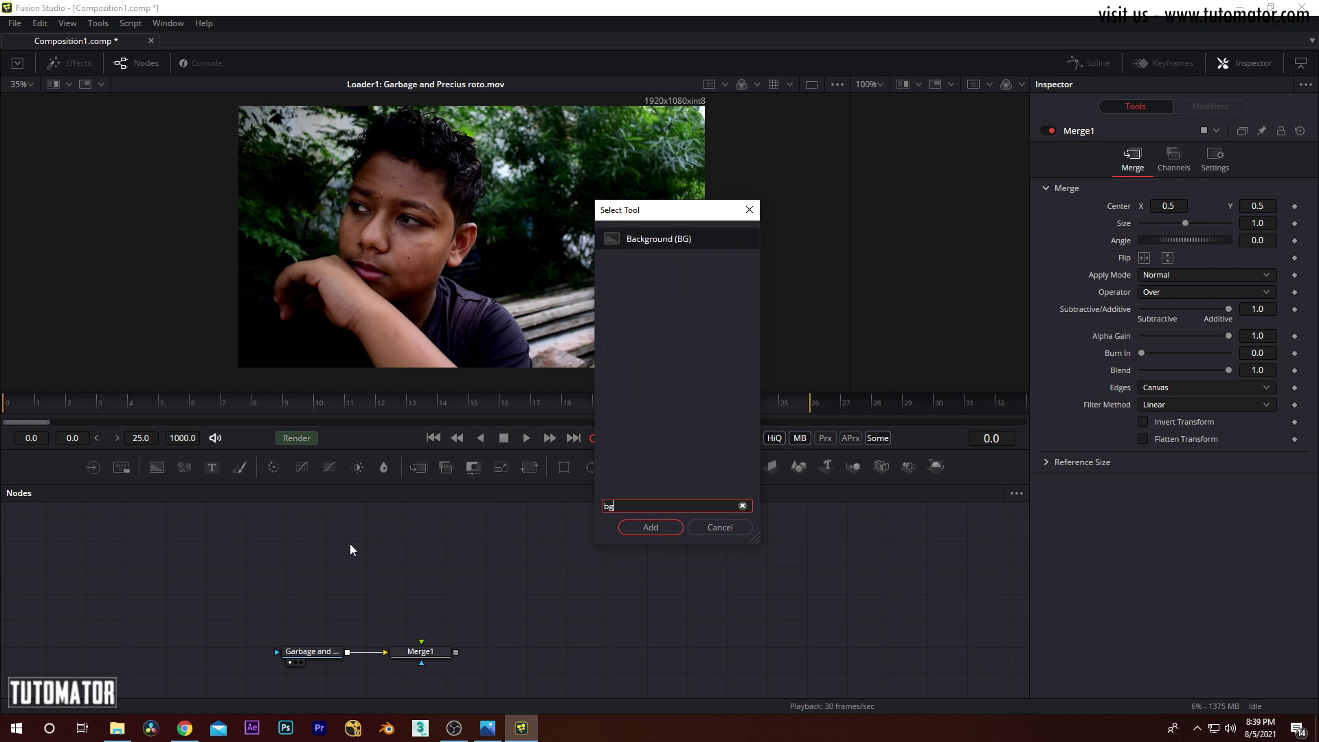
click(664, 527)
drag(359, 547, 438, 580)
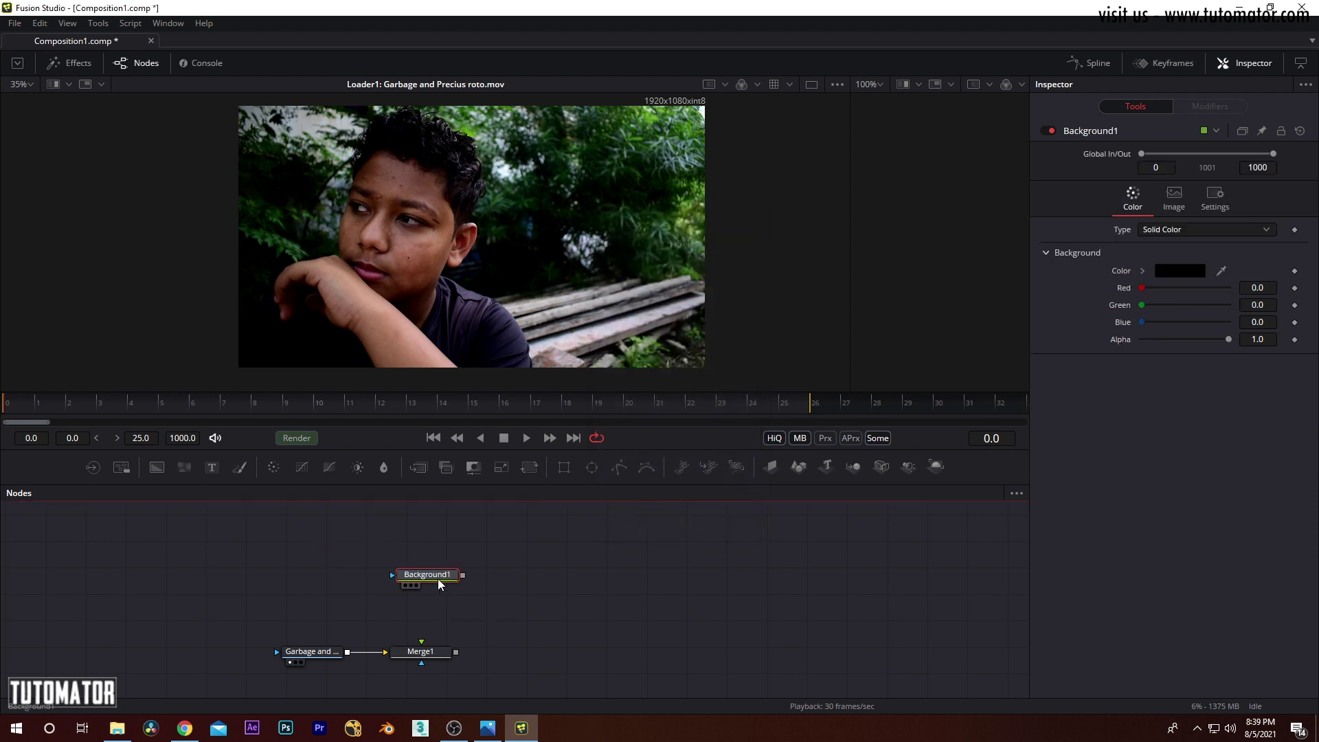
drag(1142, 289, 1311, 292)
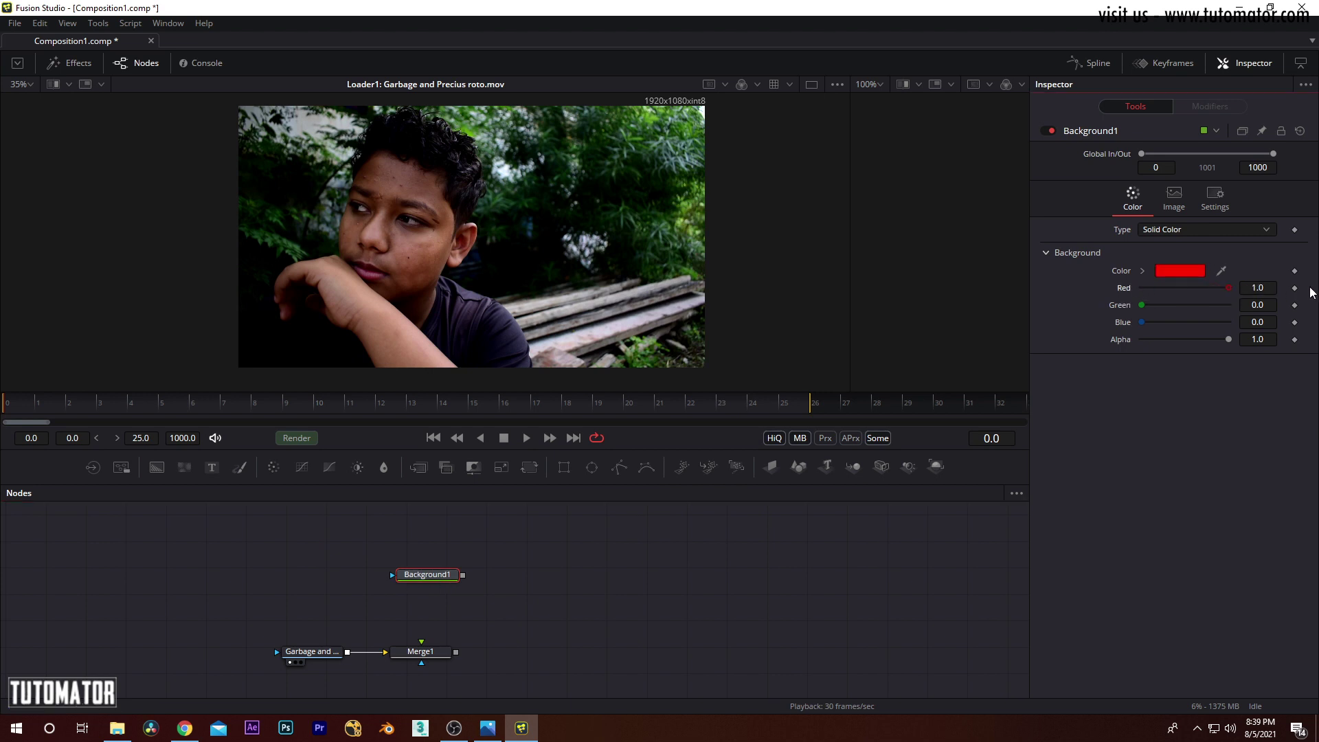
Connect Background1 to the foreground input of Merge1 and show Merge1 in the viewer
drag(463, 575, 440, 590)
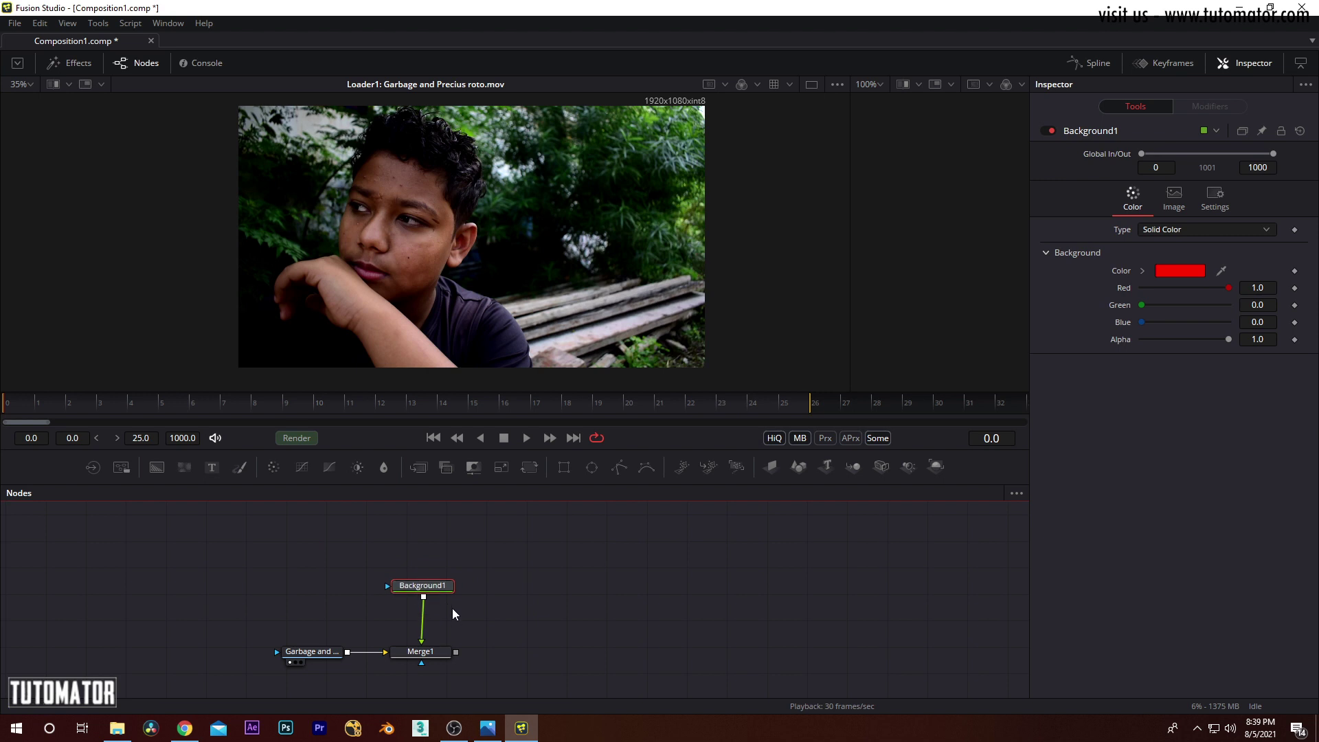
click(429, 653)
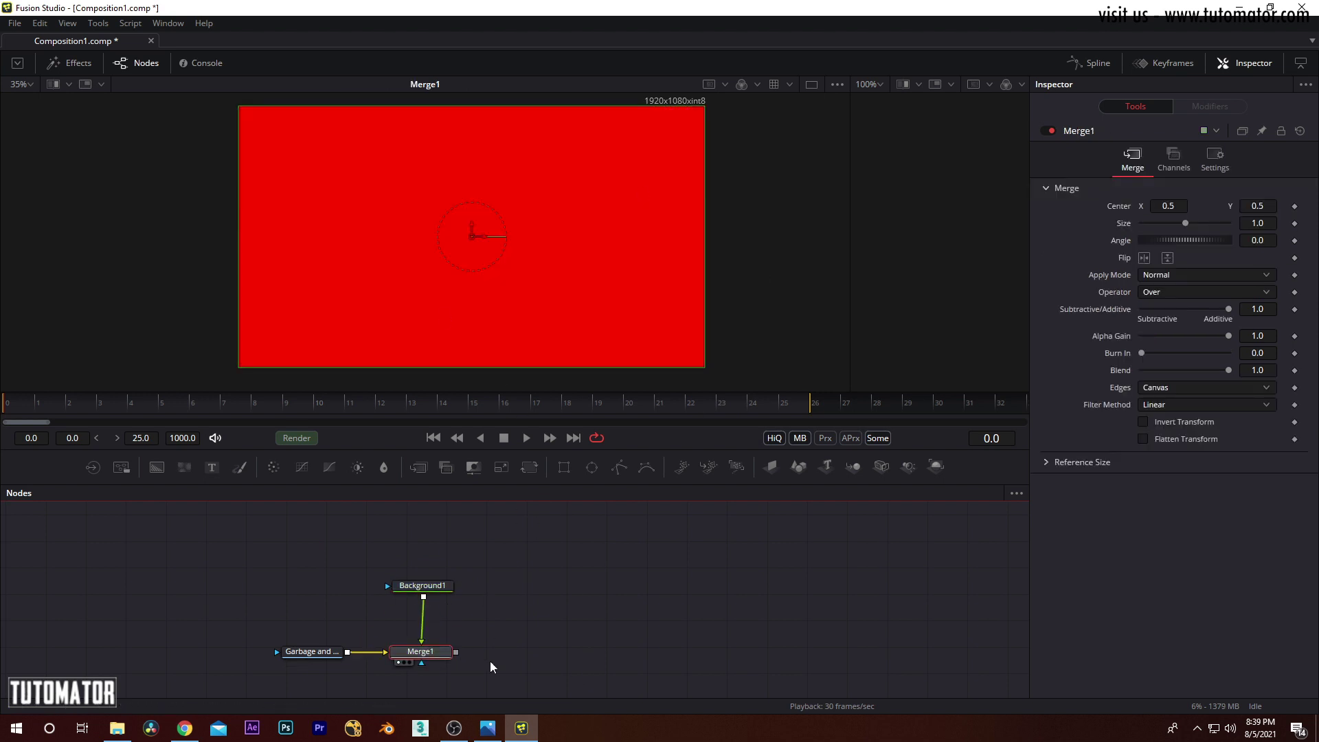
drag(429, 591, 432, 598)
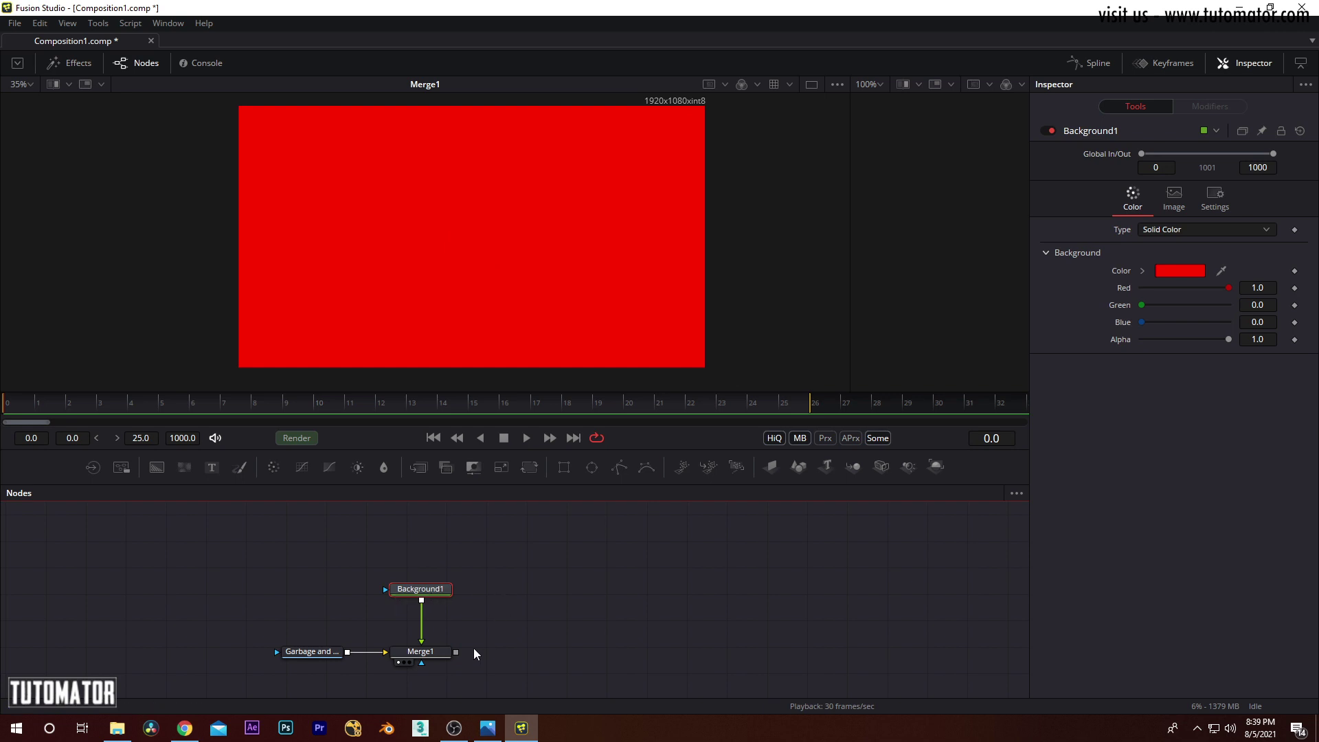
Set the Apply Mode of Merge1 to Multiply
click(437, 658)
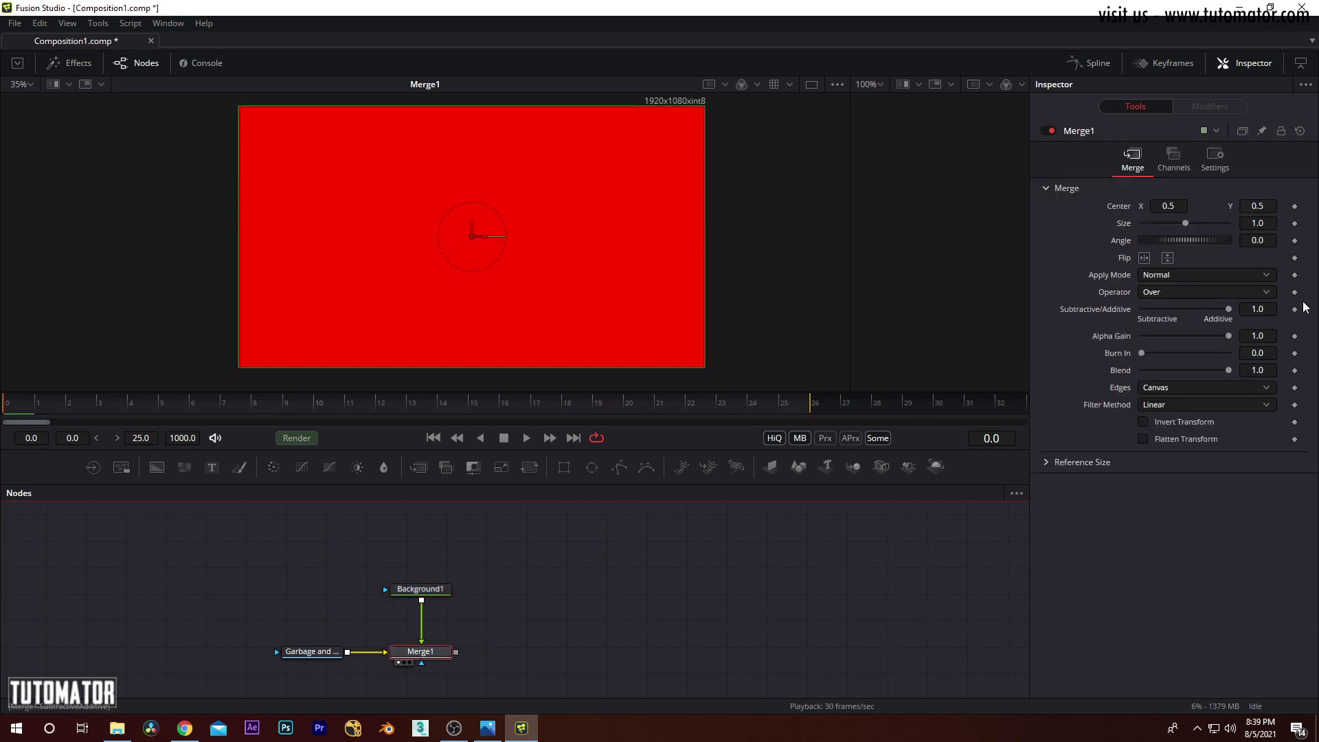
click(1163, 273)
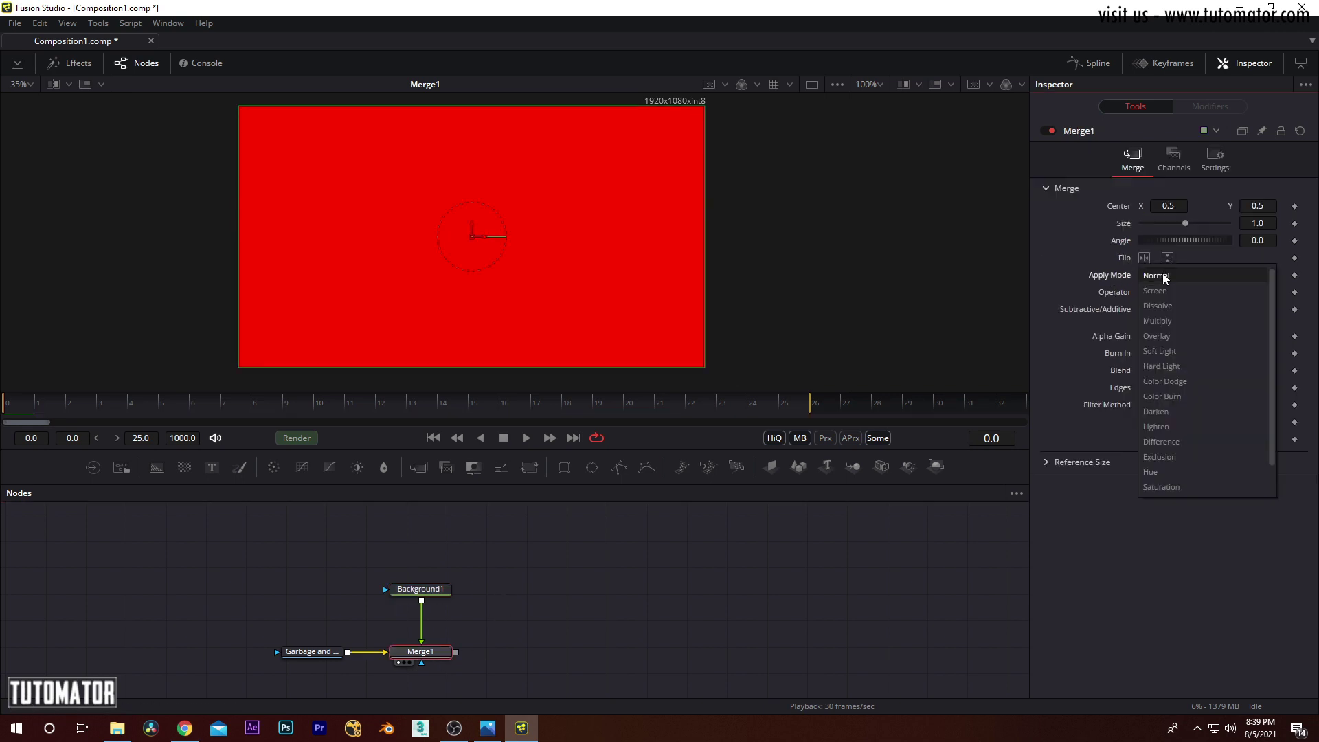
click(1170, 330)
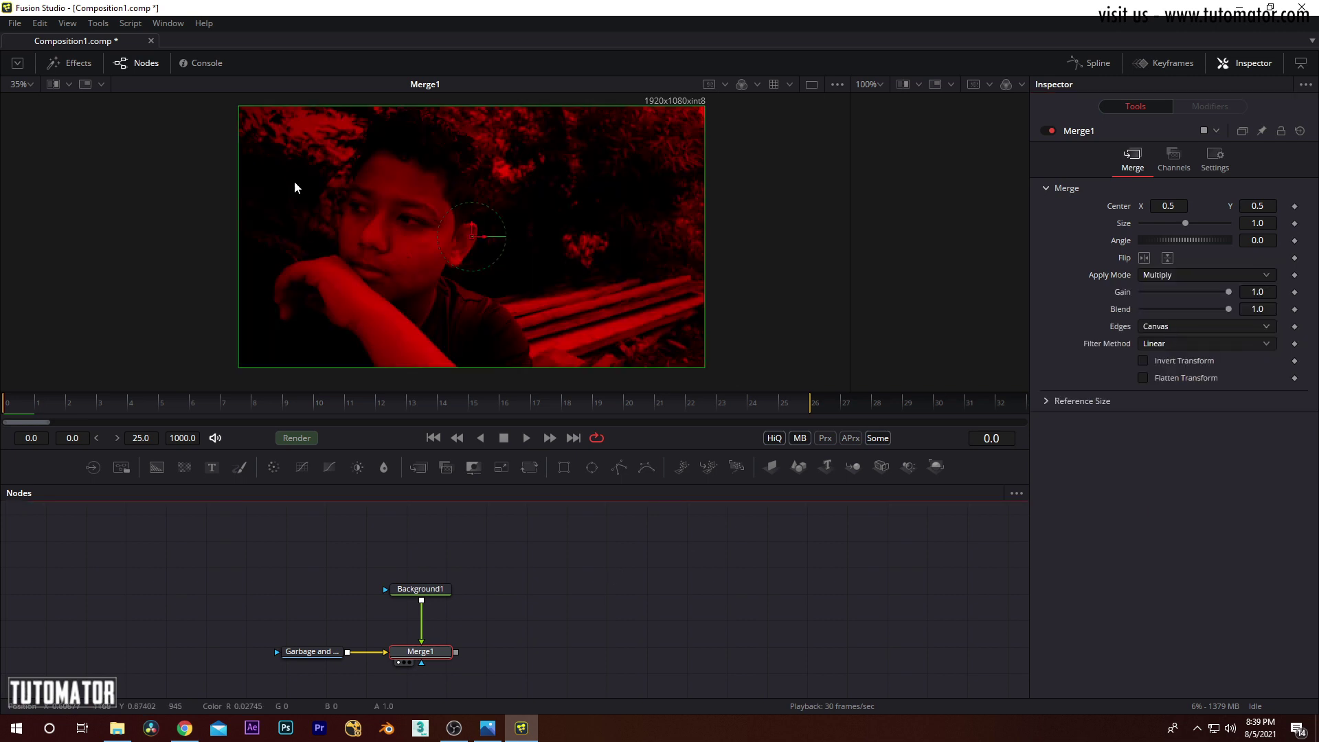
Change the Background1 color to green with Red 0.0 and Green 1.0
click(433, 593)
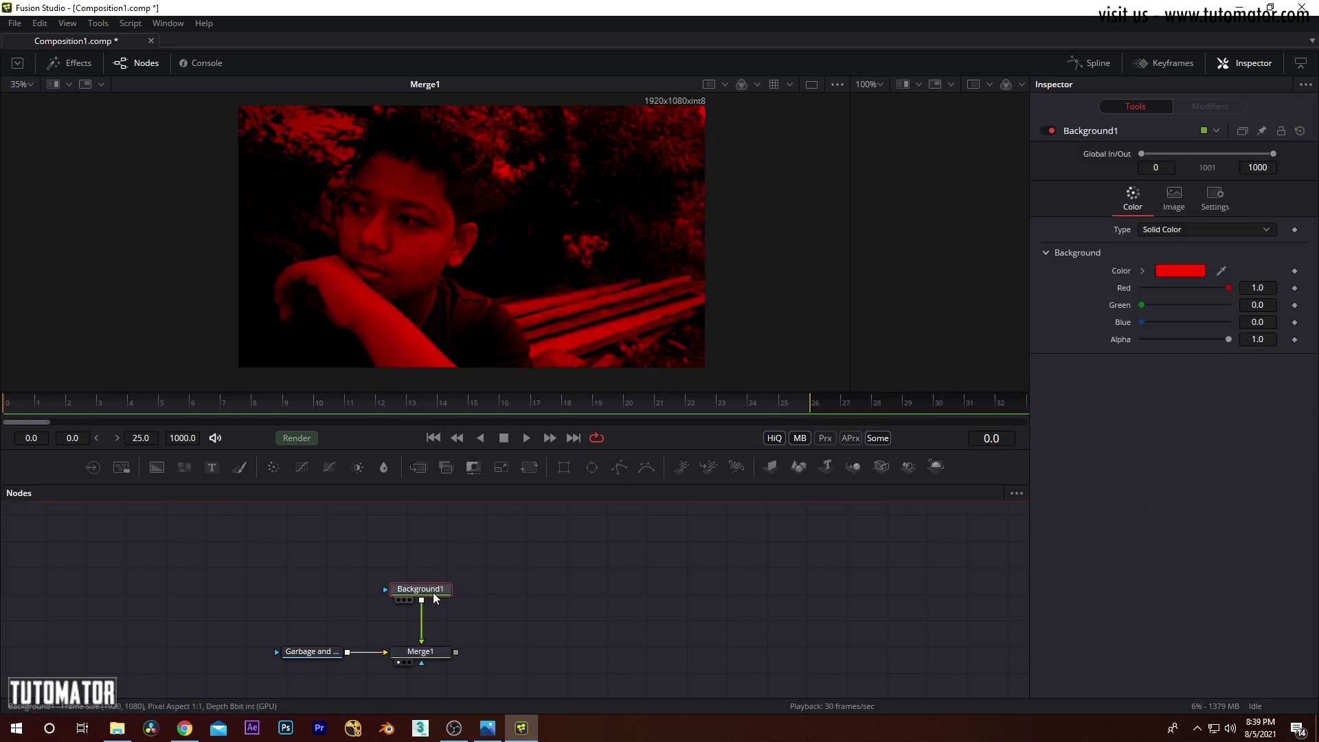
mouse_move(1142, 306)
mouse_down()
mouse_move(1234, 305)
mouse_move(1128, 296)
mouse_up()
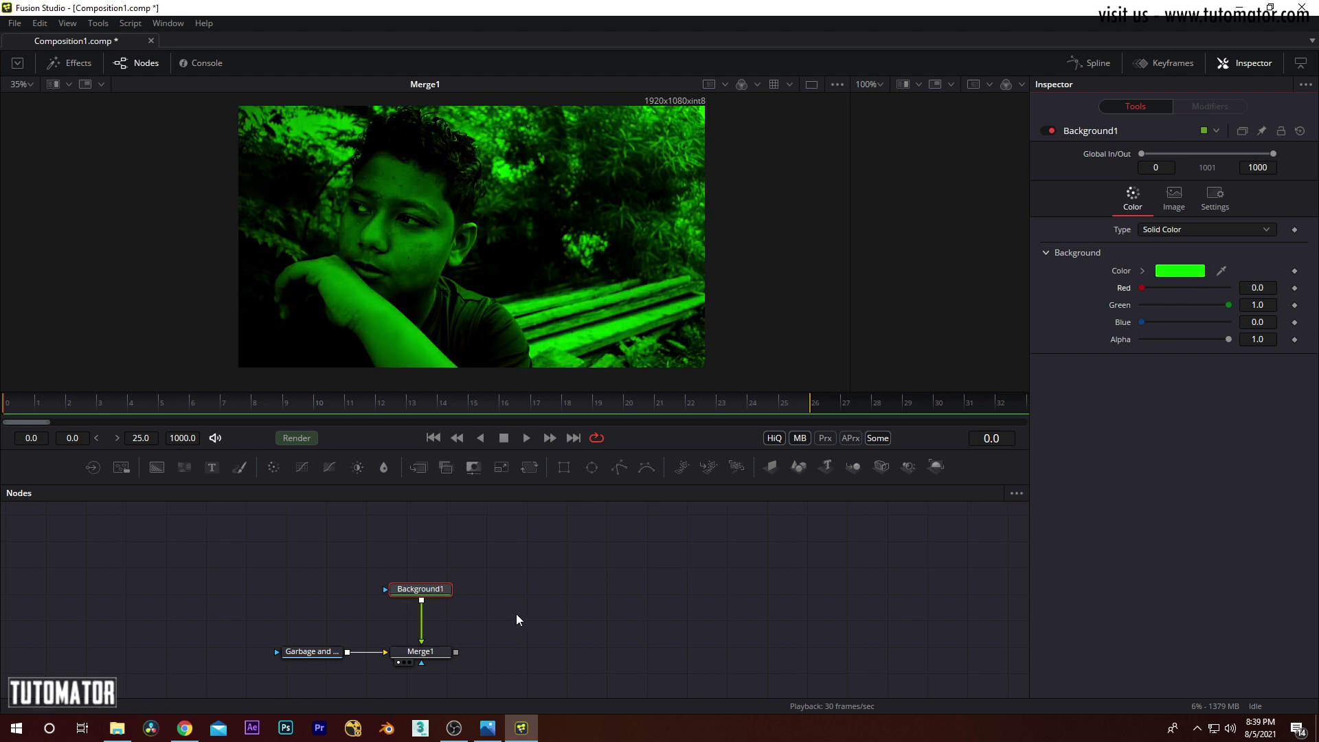
Disconnect Background1 from Merge1 and inspect the edges of the boy's hand, face and shoulder in the footage
drag(514, 606, 526, 553)
click(520, 562)
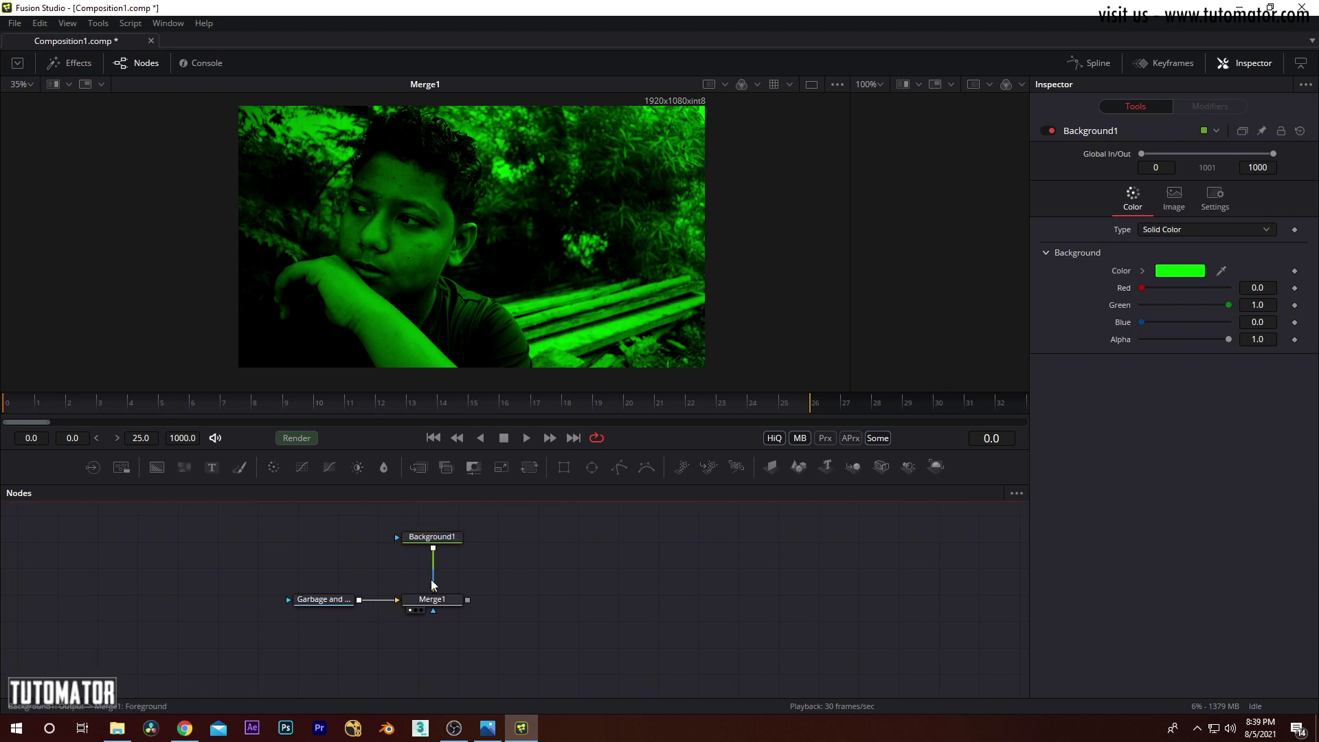
drag(431, 583, 518, 598)
drag(478, 220, 529, 233)
scroll(444, 253, up, 1)
drag(407, 304, 446, 240)
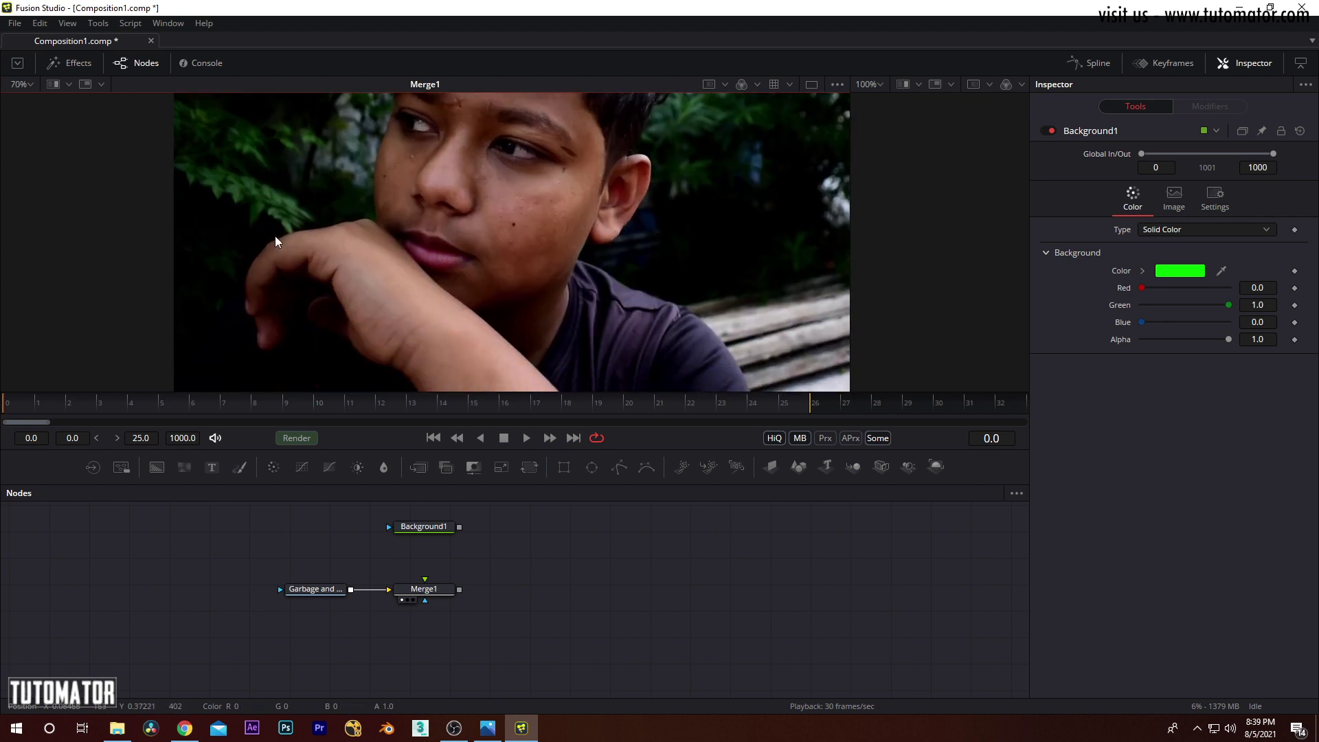
drag(549, 286, 485, 276)
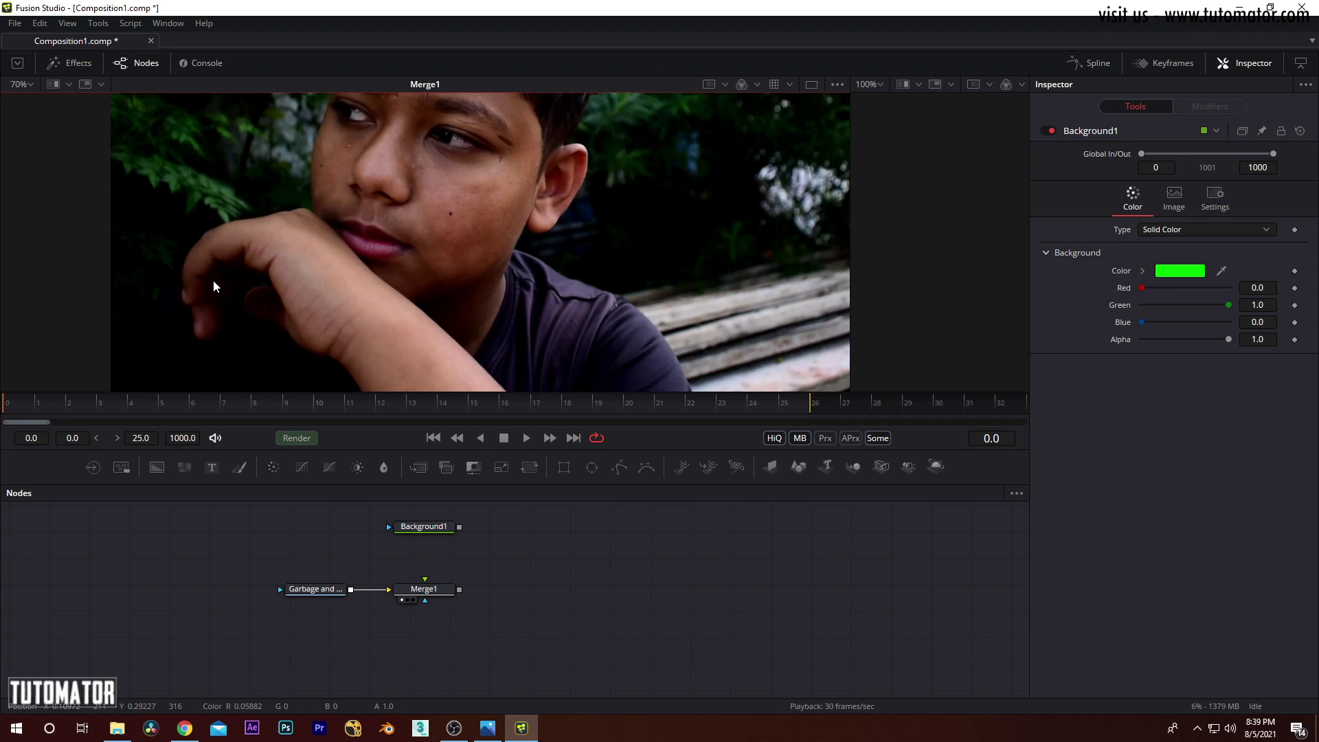
drag(399, 267, 390, 289)
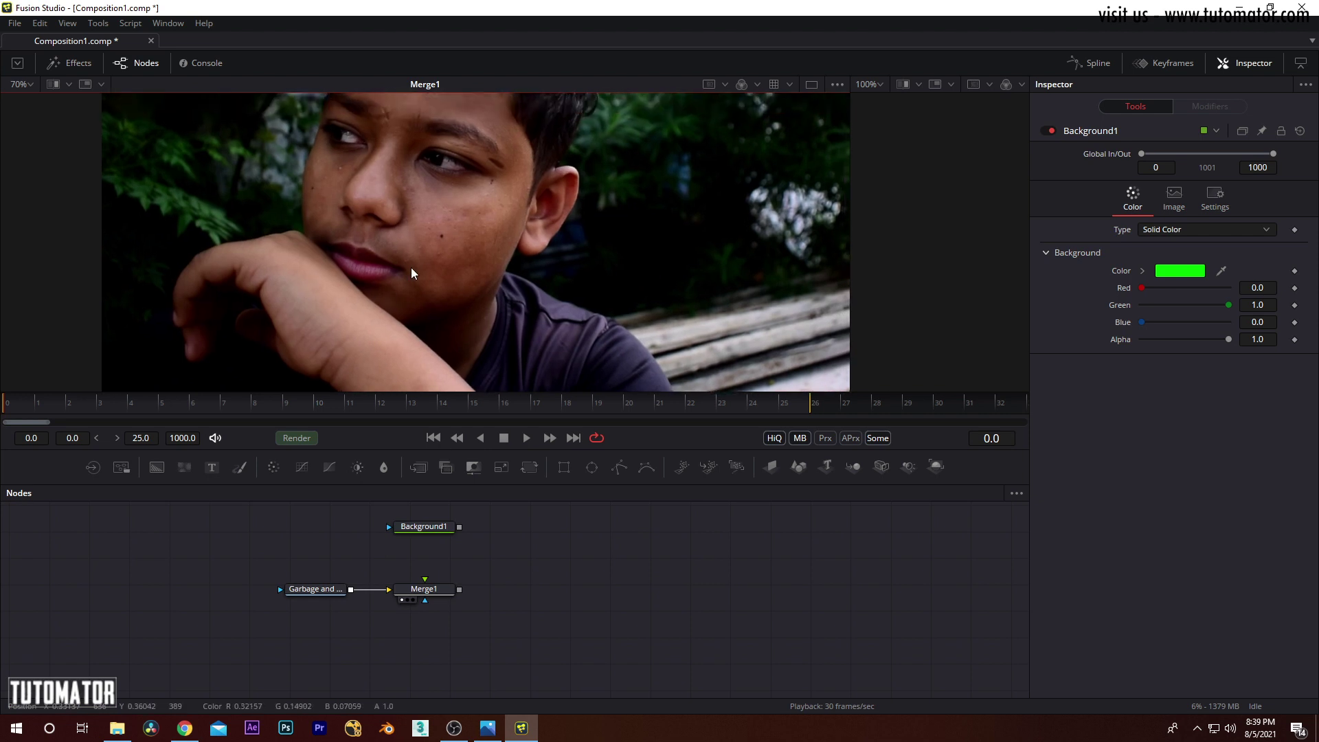
Add a separate Polygon node and trace a rough outline around the boy's hand, face and hair
click(633, 570)
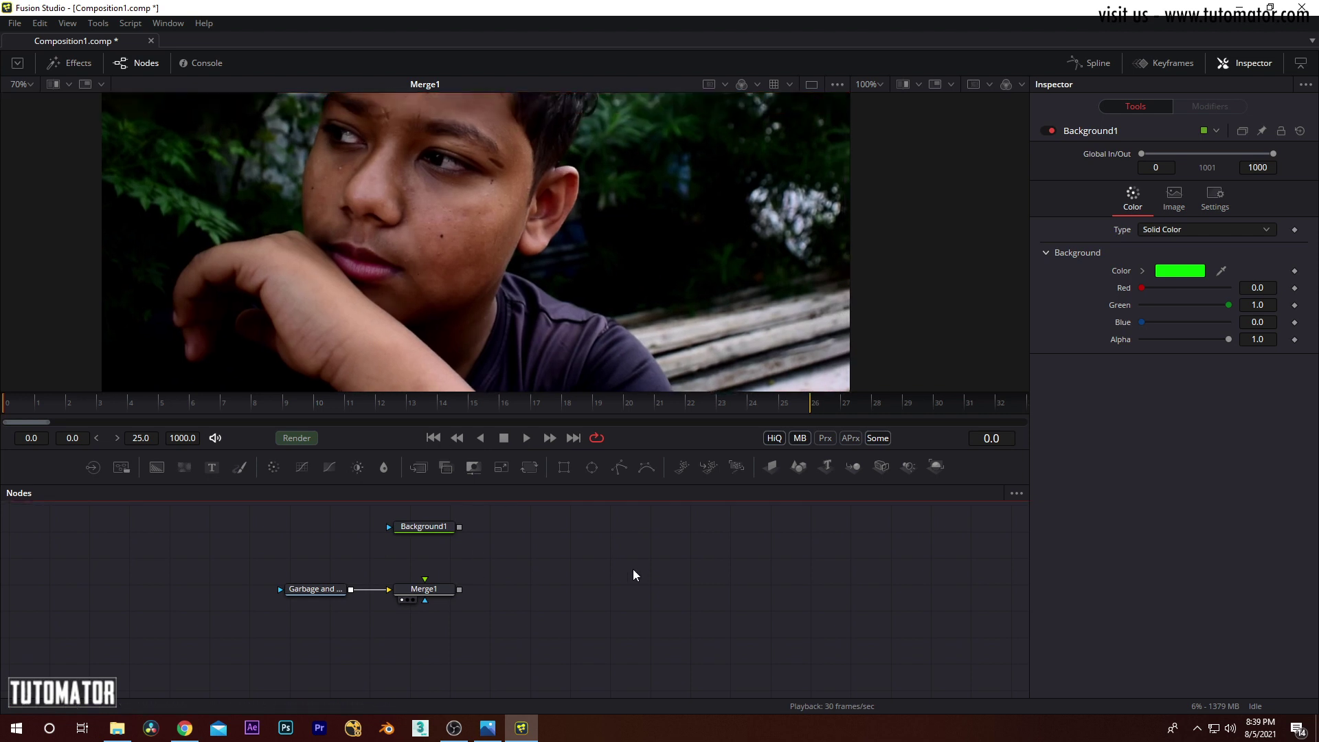
click(618, 468)
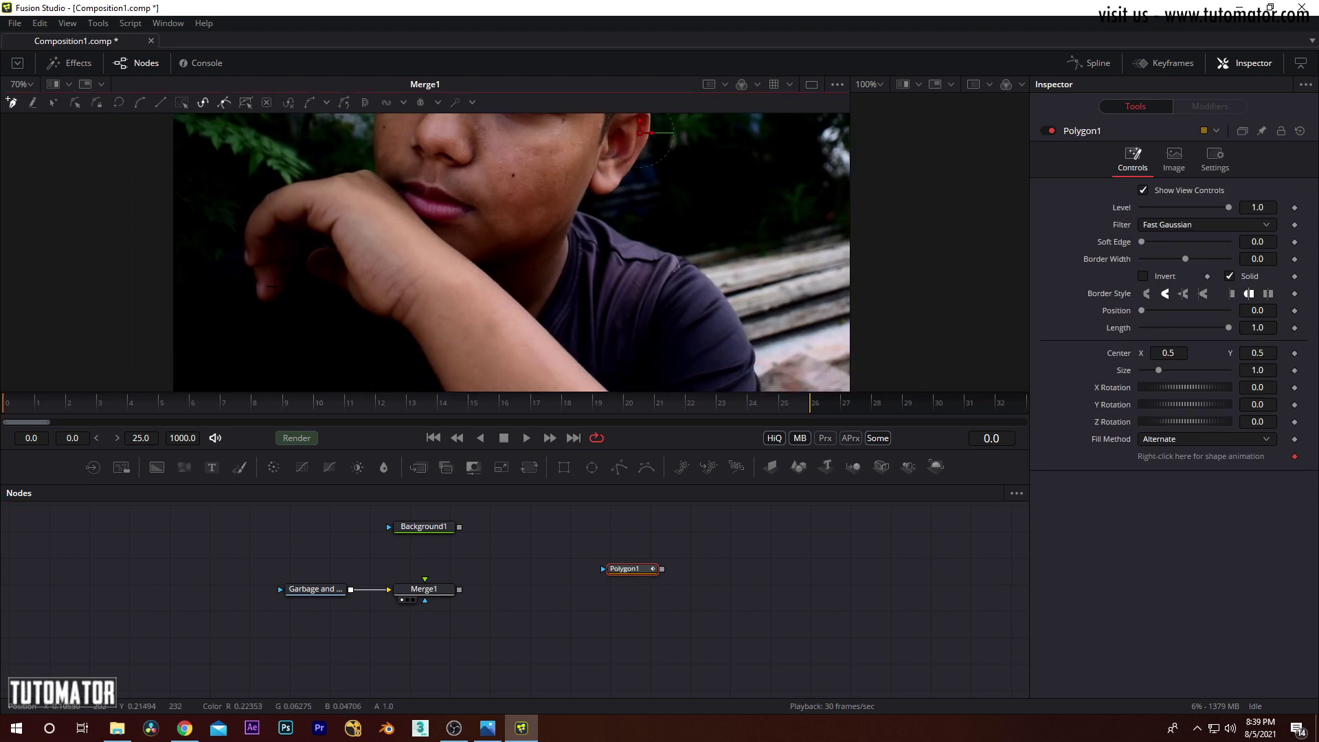
click(253, 302)
click(246, 248)
click(248, 213)
click(294, 182)
click(348, 174)
click(372, 169)
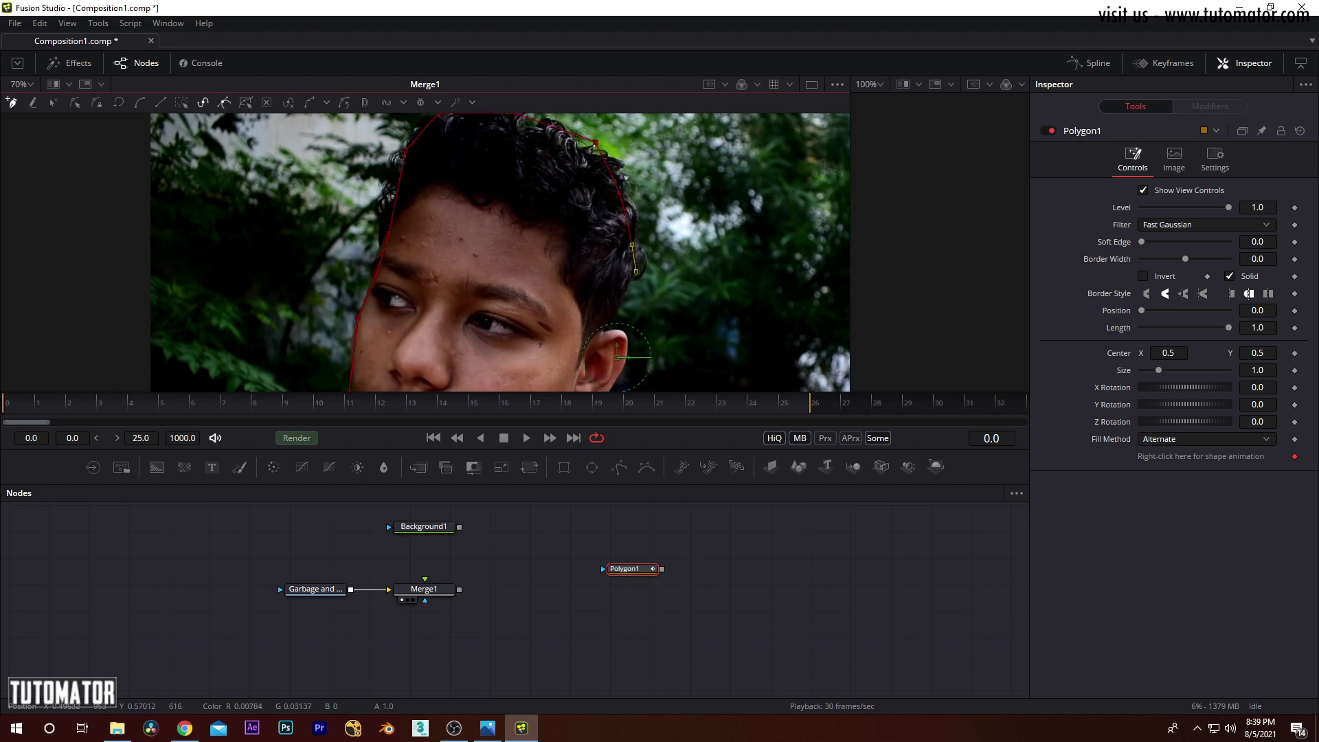
click(585, 260)
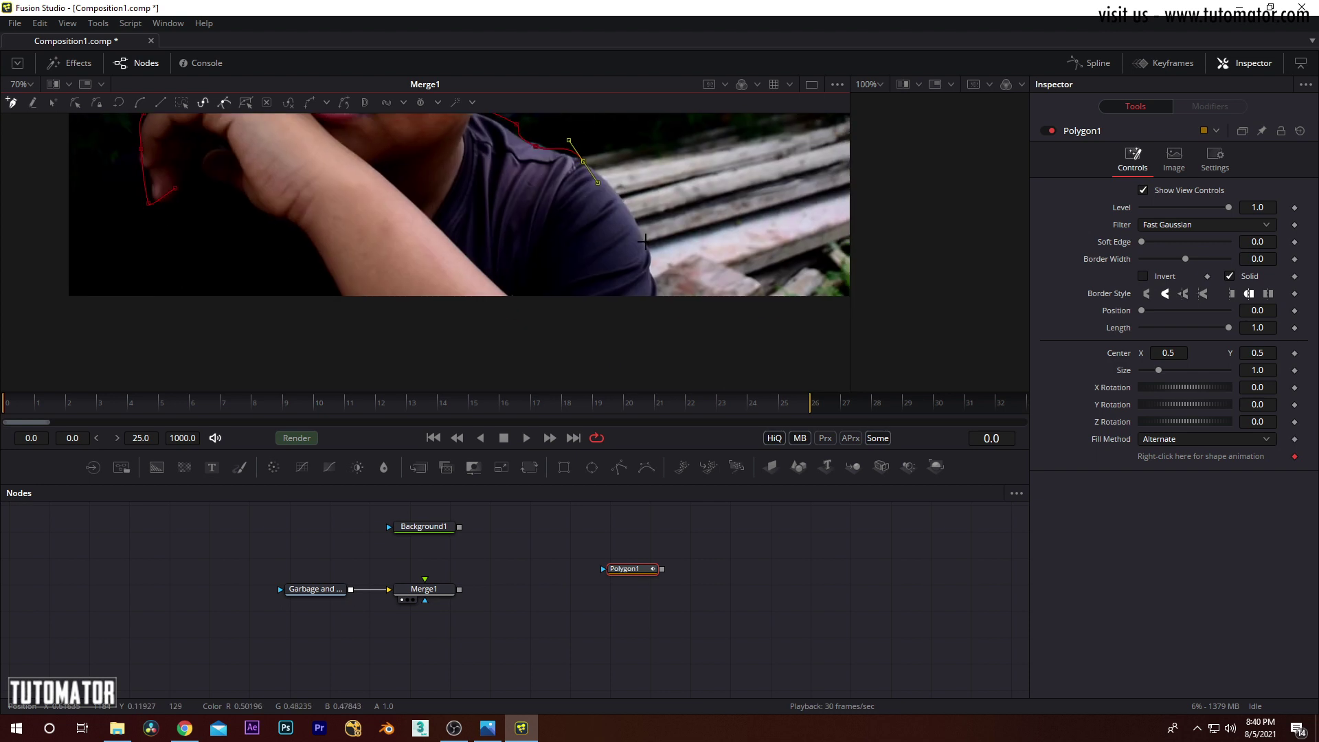
Continue the Polygon outline past the shoulder, below the frame and back to the hand to close it
click(653, 300)
click(552, 333)
click(288, 337)
click(212, 322)
drag(254, 305, 278, 350)
click(177, 275)
click(199, 233)
scroll(555, 212, down, 2)
drag(517, 120, 539, 336)
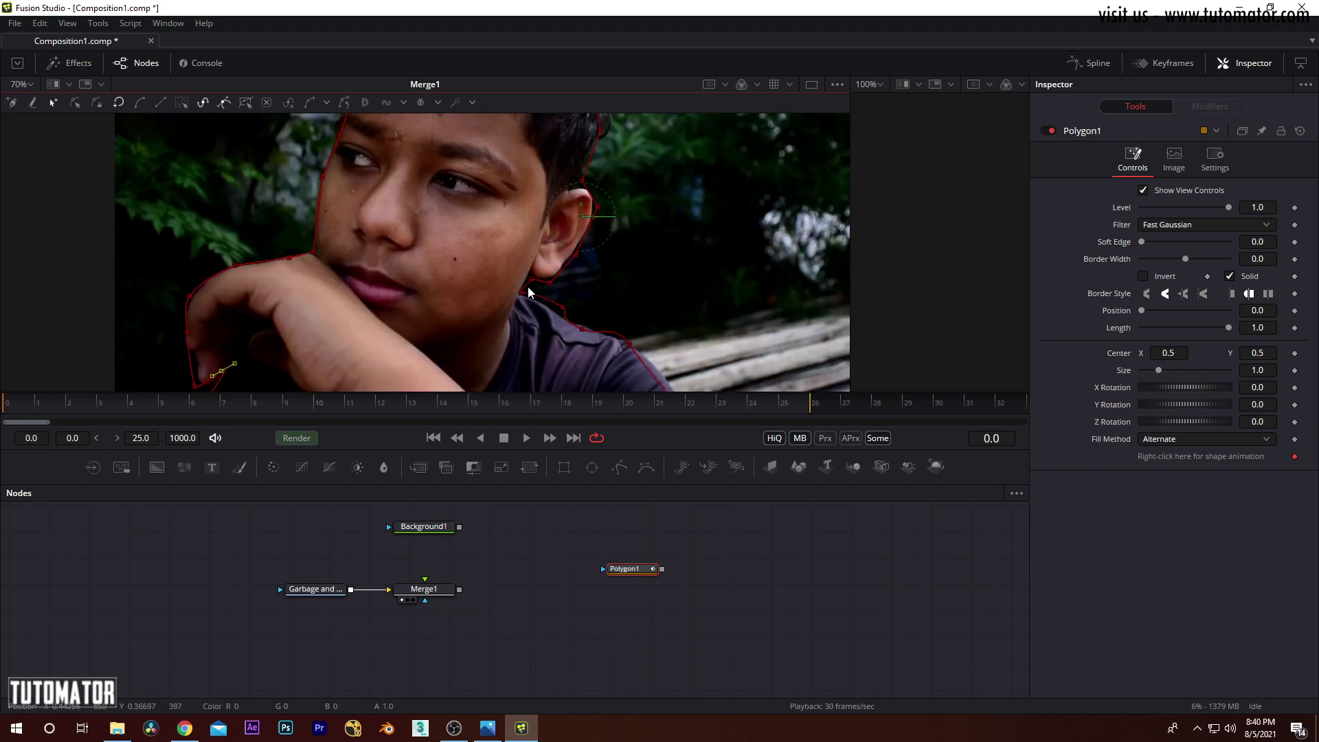
scroll(528, 287, down, 2)
drag(555, 256, 552, 278)
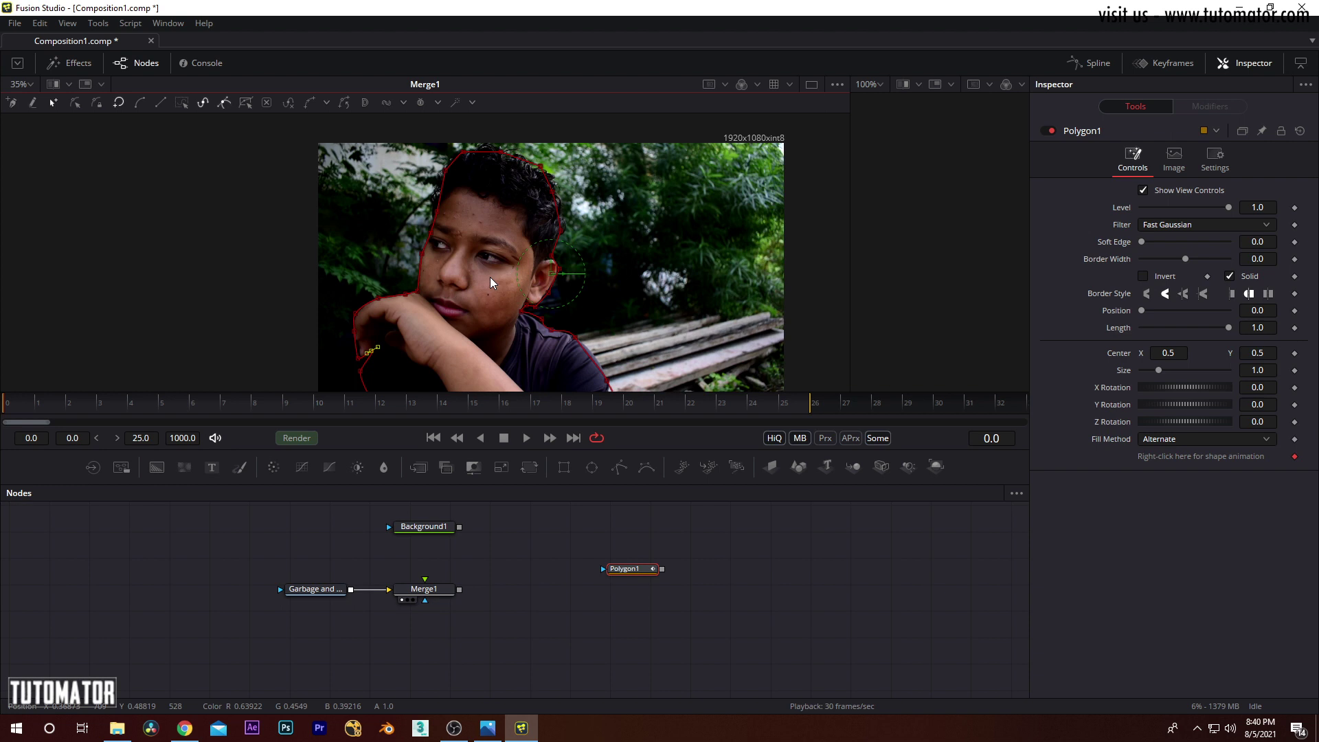
drag(489, 278, 475, 249)
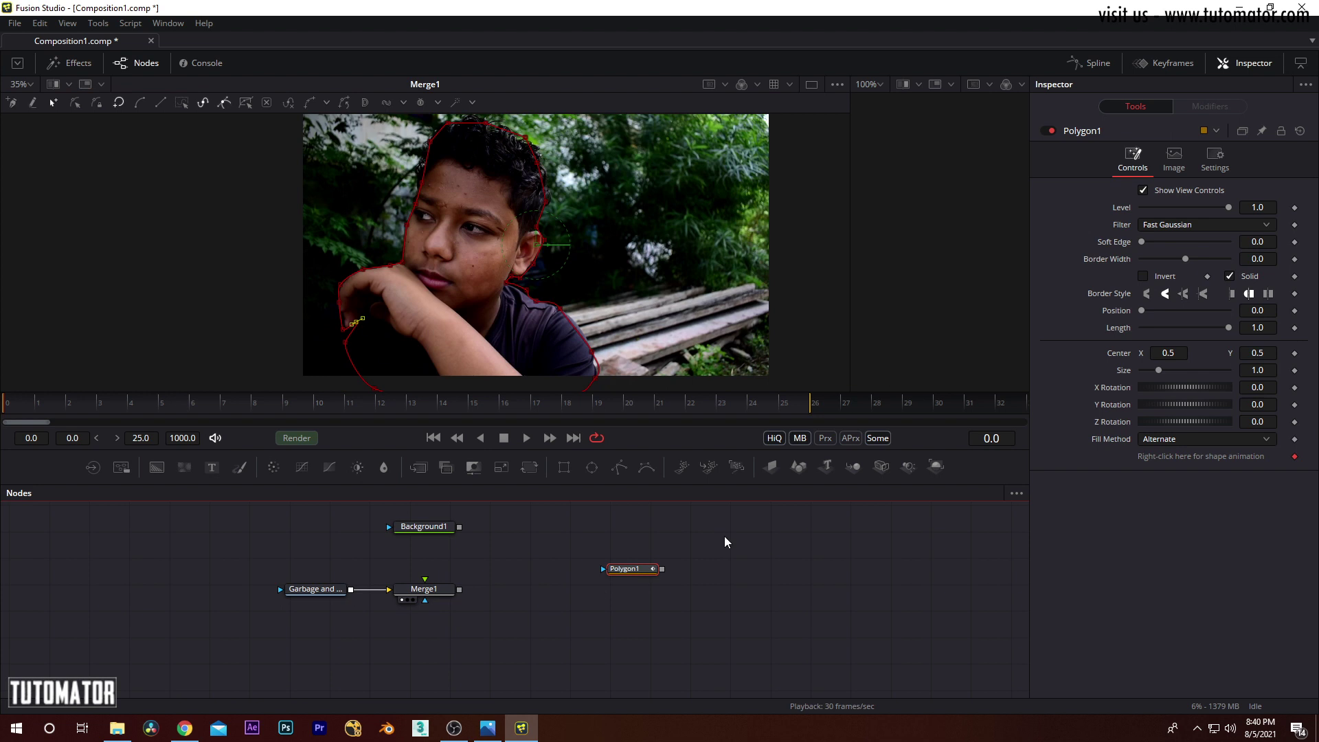
Check the Polygon1 outline against the footage over the first frames and delete the node
click(624, 569)
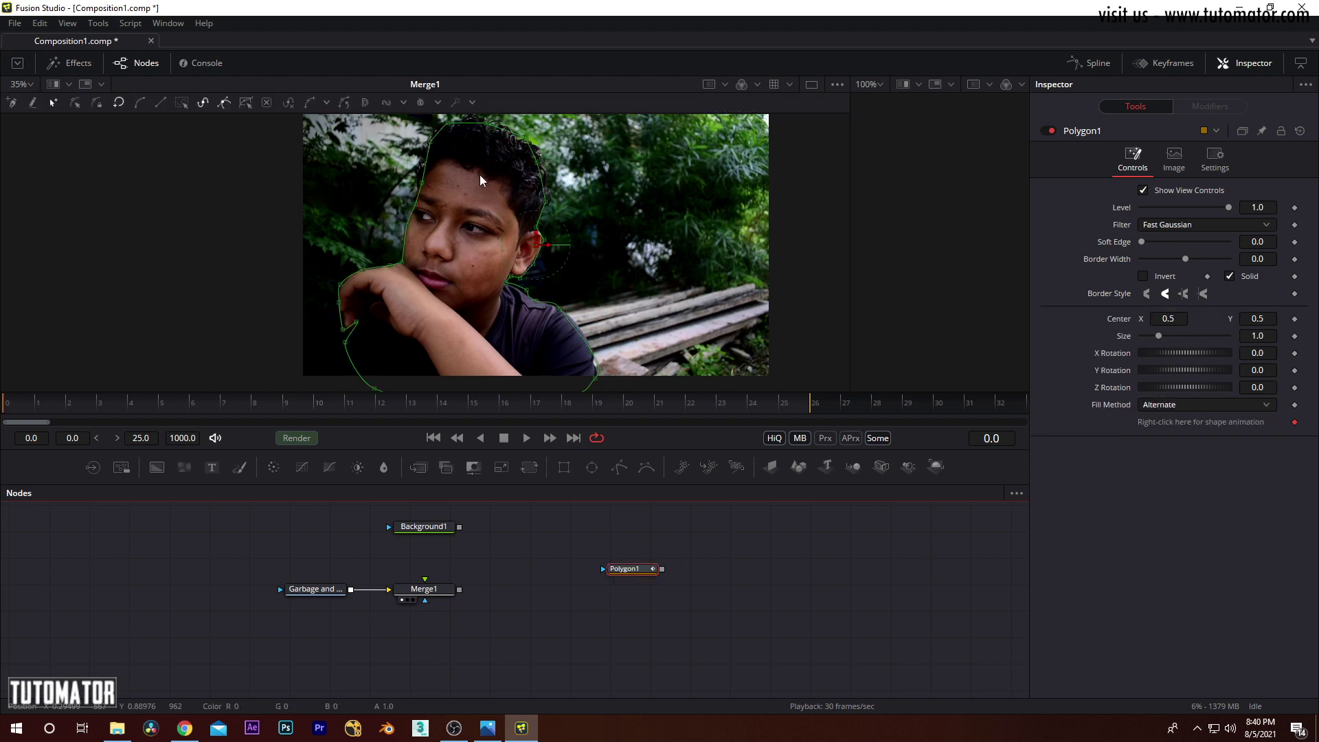
drag(802, 538, 591, 603)
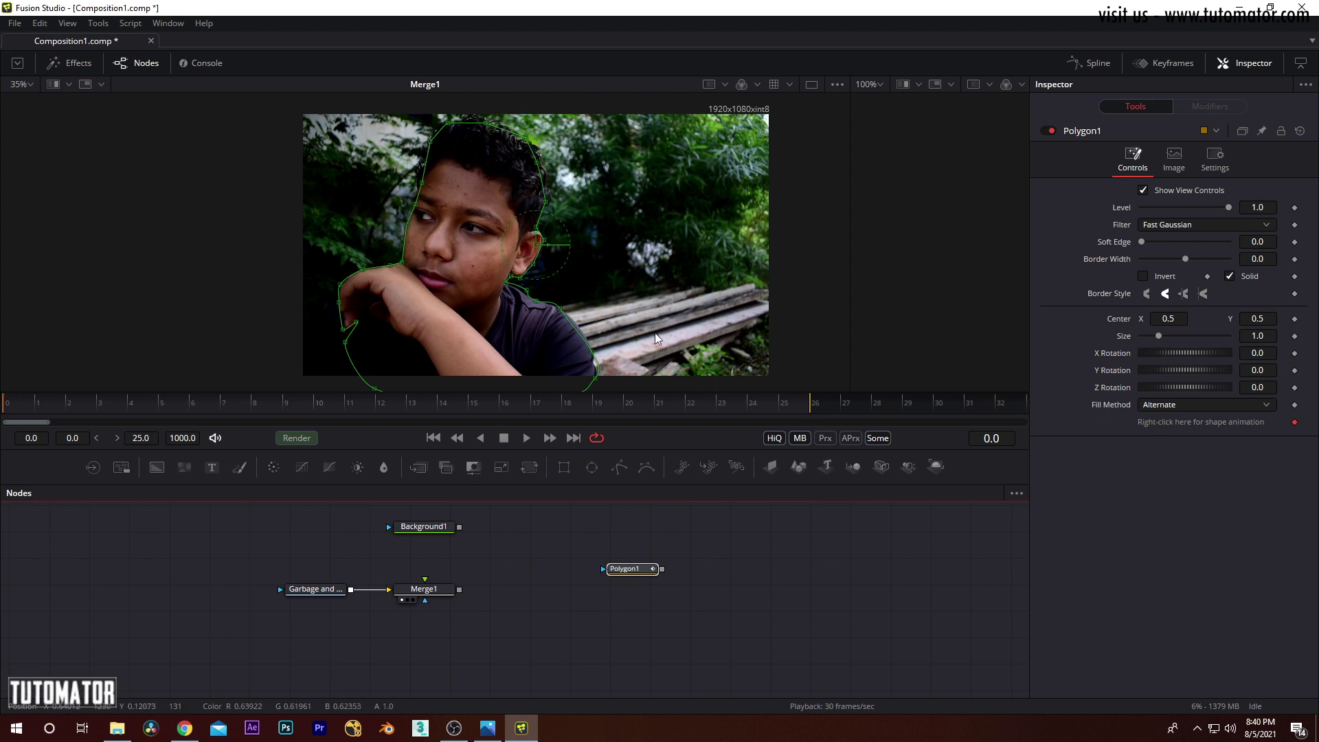
drag(401, 389, 370, 394)
click(67, 408)
drag(68, 411, 3, 409)
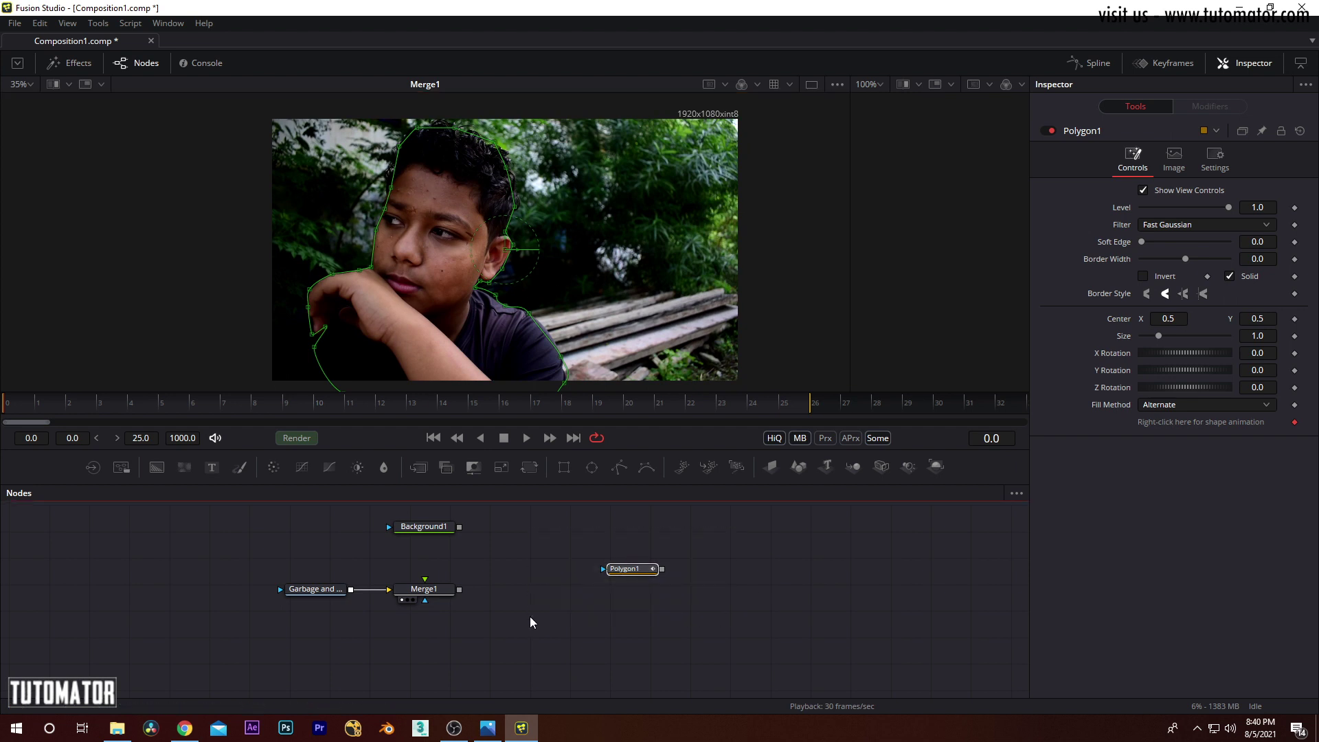
key(Delete)
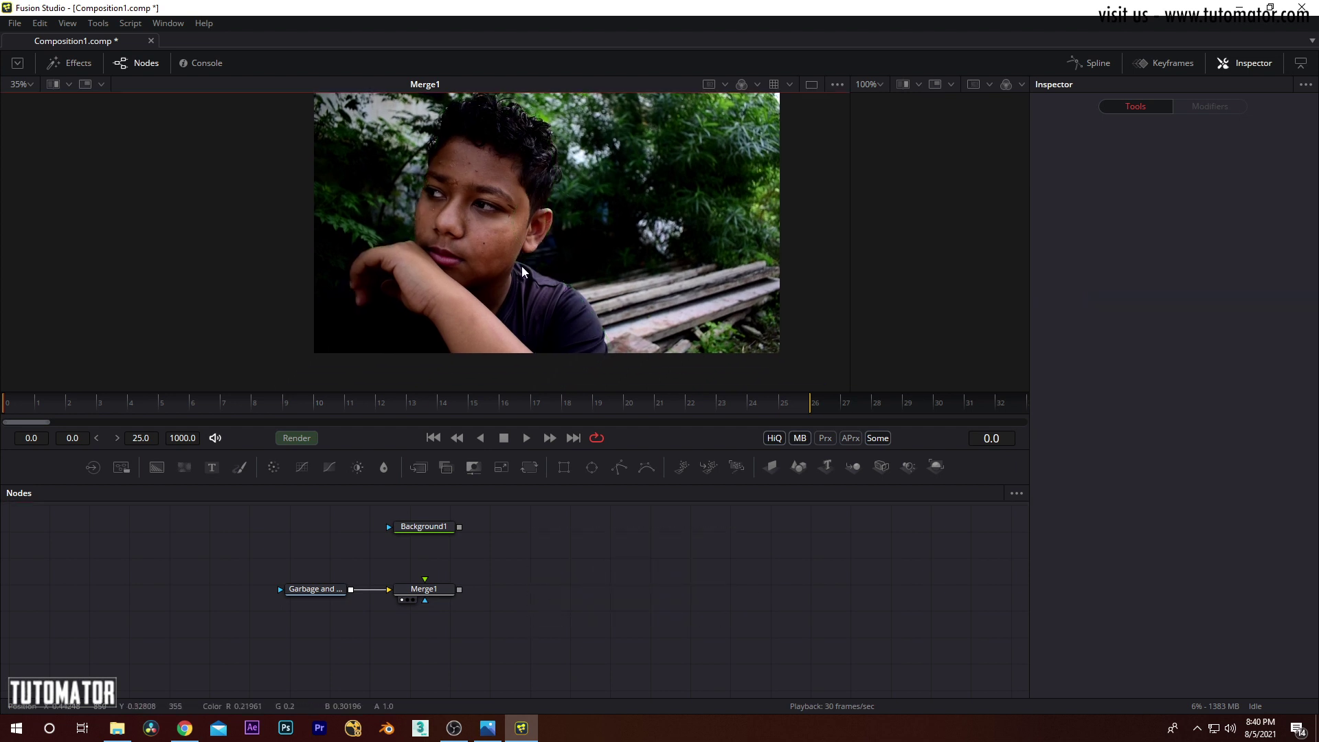
scroll(382, 258, up, 1)
drag(523, 255, 414, 325)
scroll(385, 240, up, 1)
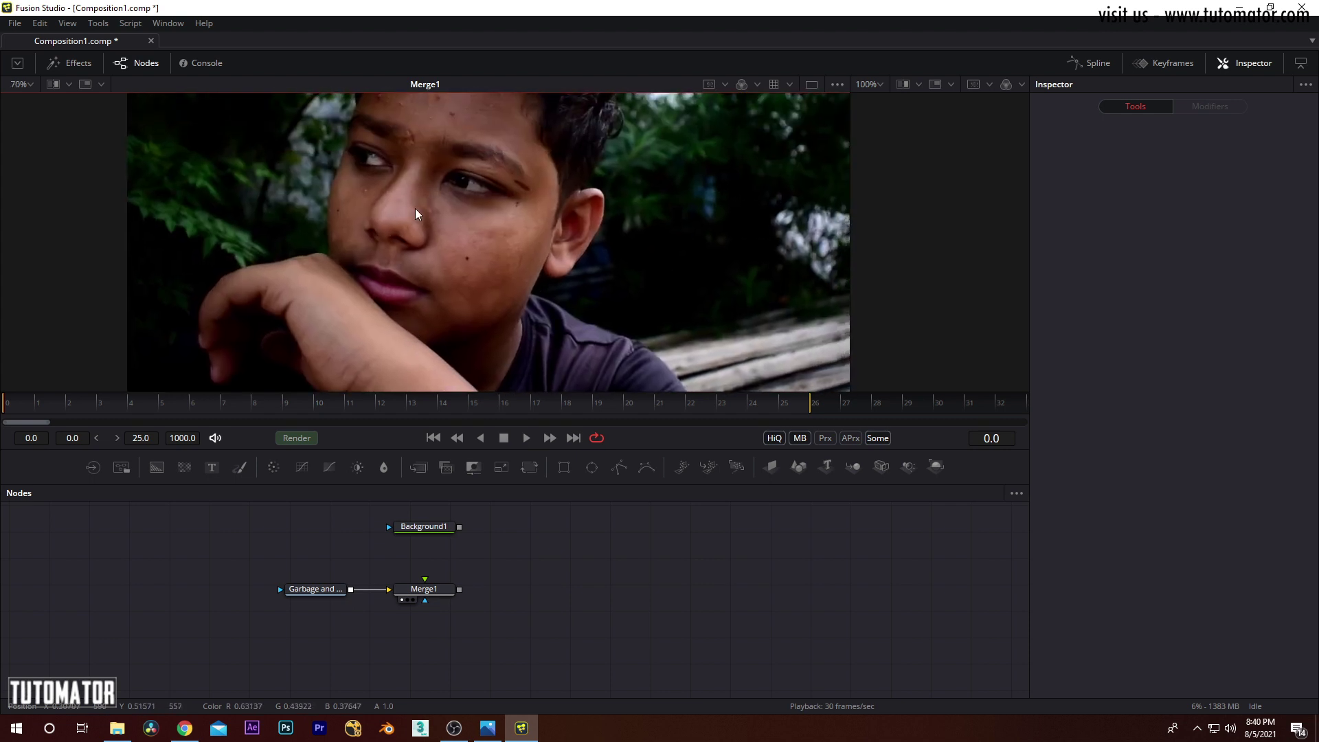
drag(414, 207, 416, 230)
drag(291, 347, 304, 272)
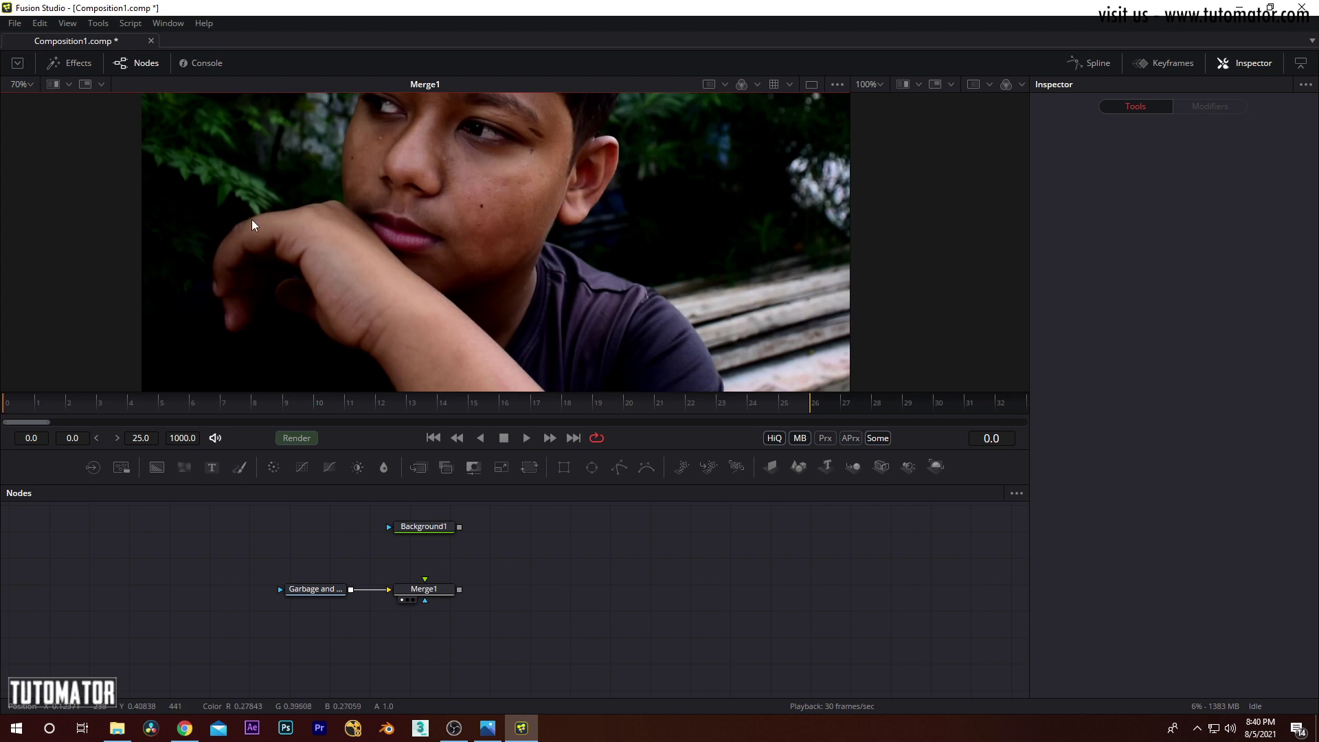
Add a separate Polygon node and trace a closed outline closely around the boy's hand and forearm, extending below the frame
drag(458, 283, 430, 302)
scroll(470, 280, down, 1)
drag(552, 256, 561, 195)
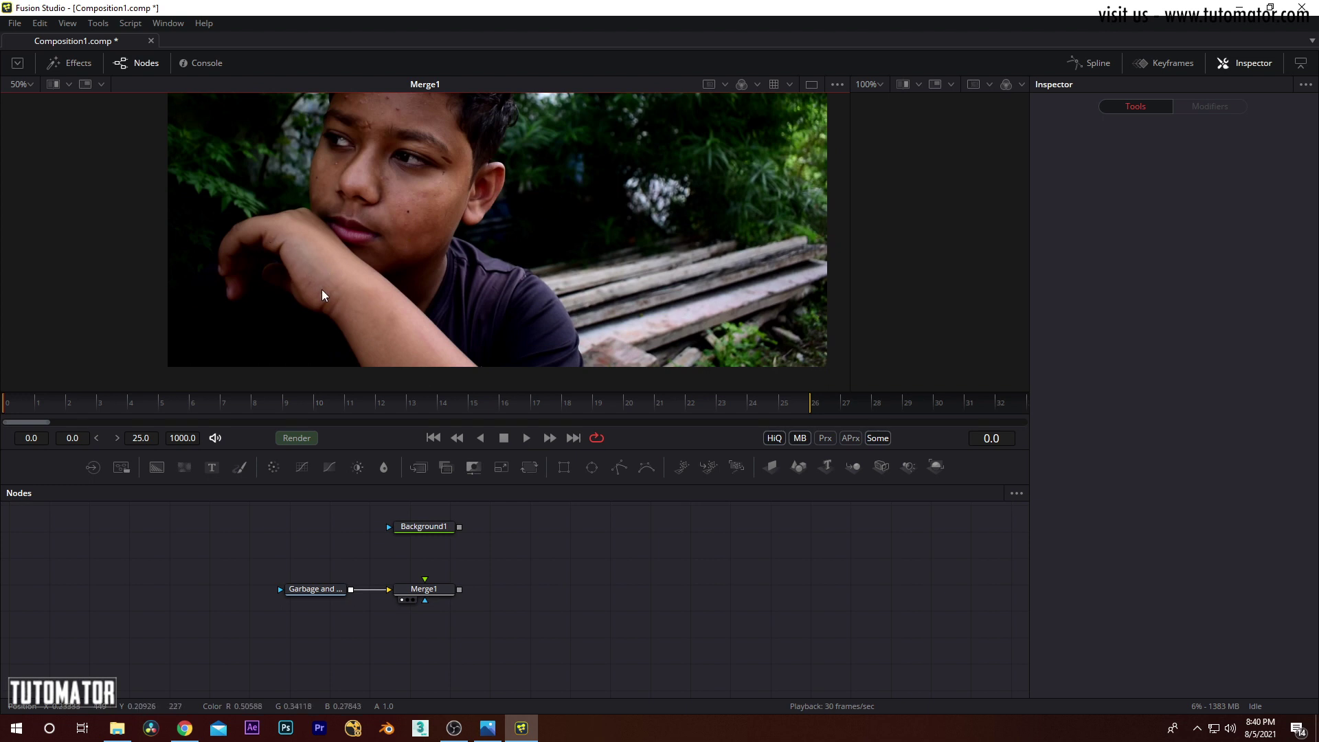
drag(474, 297, 509, 375)
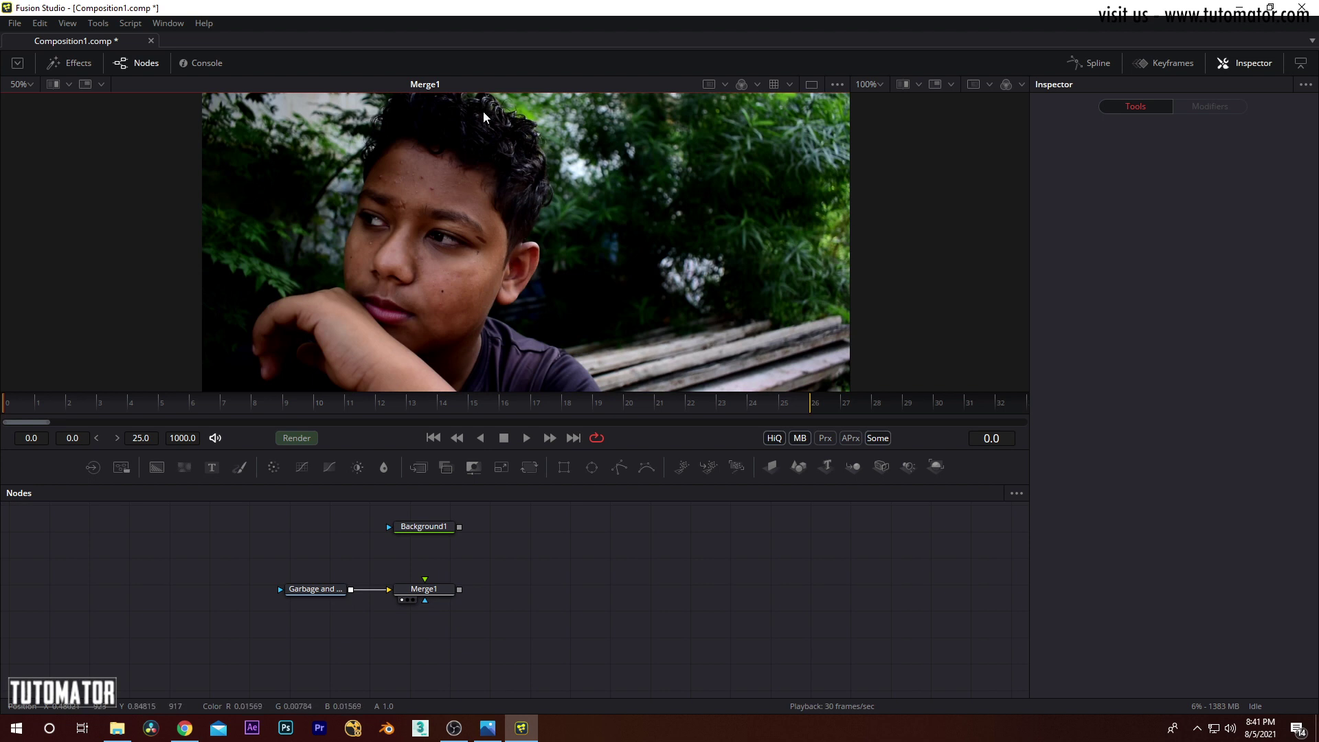
drag(414, 290, 421, 220)
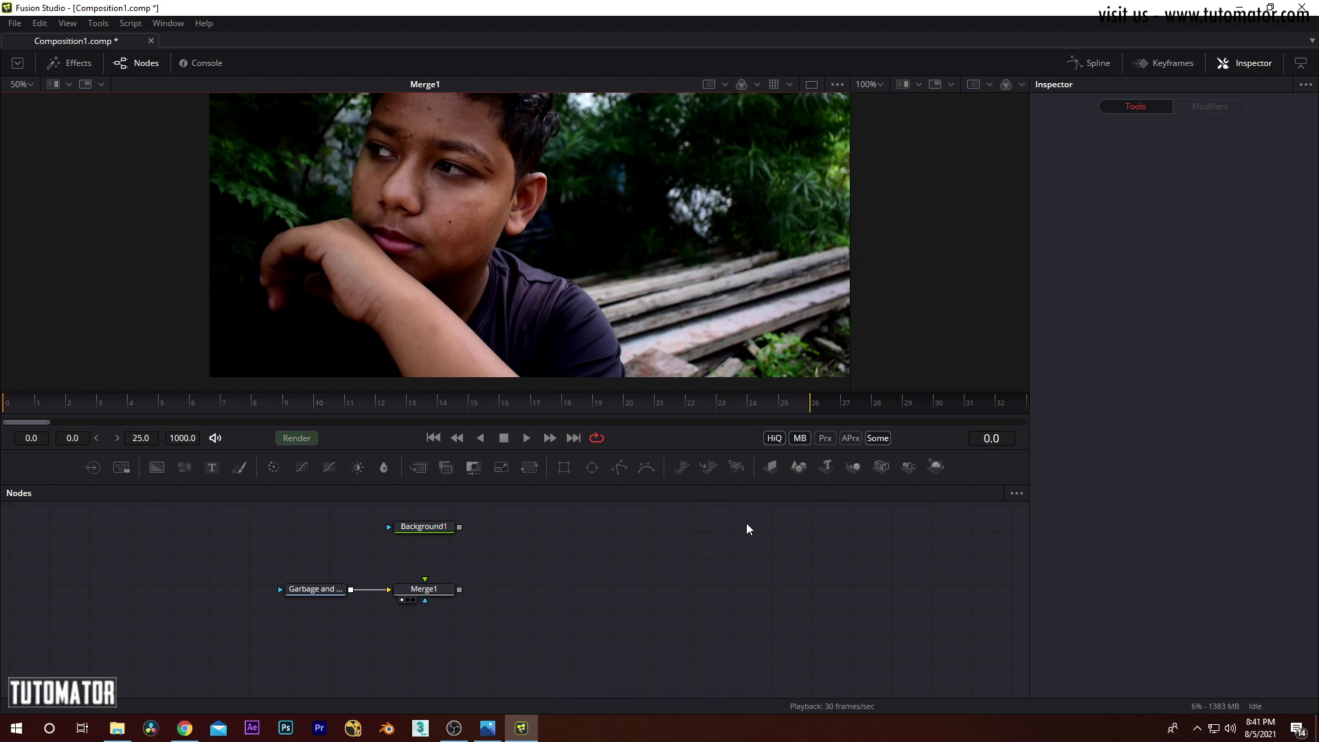
drag(622, 469, 516, 565)
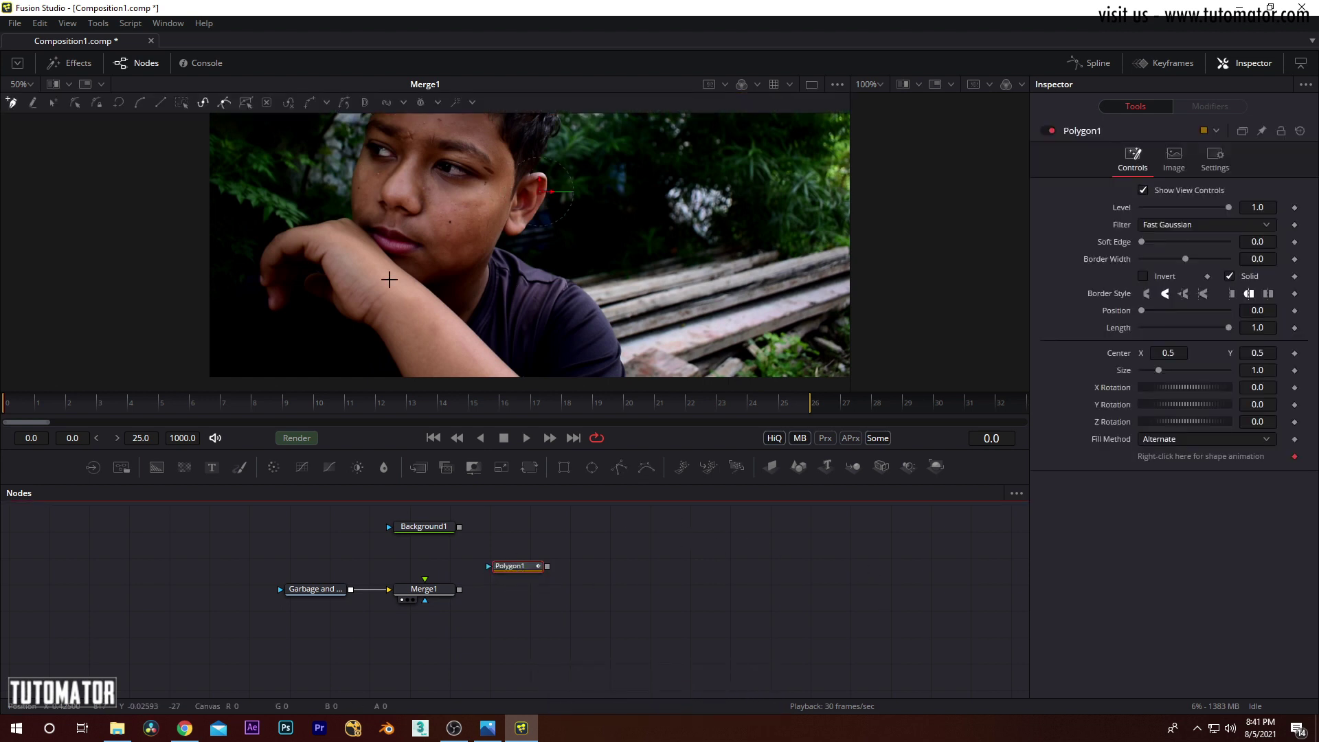
scroll(386, 254, up, 3)
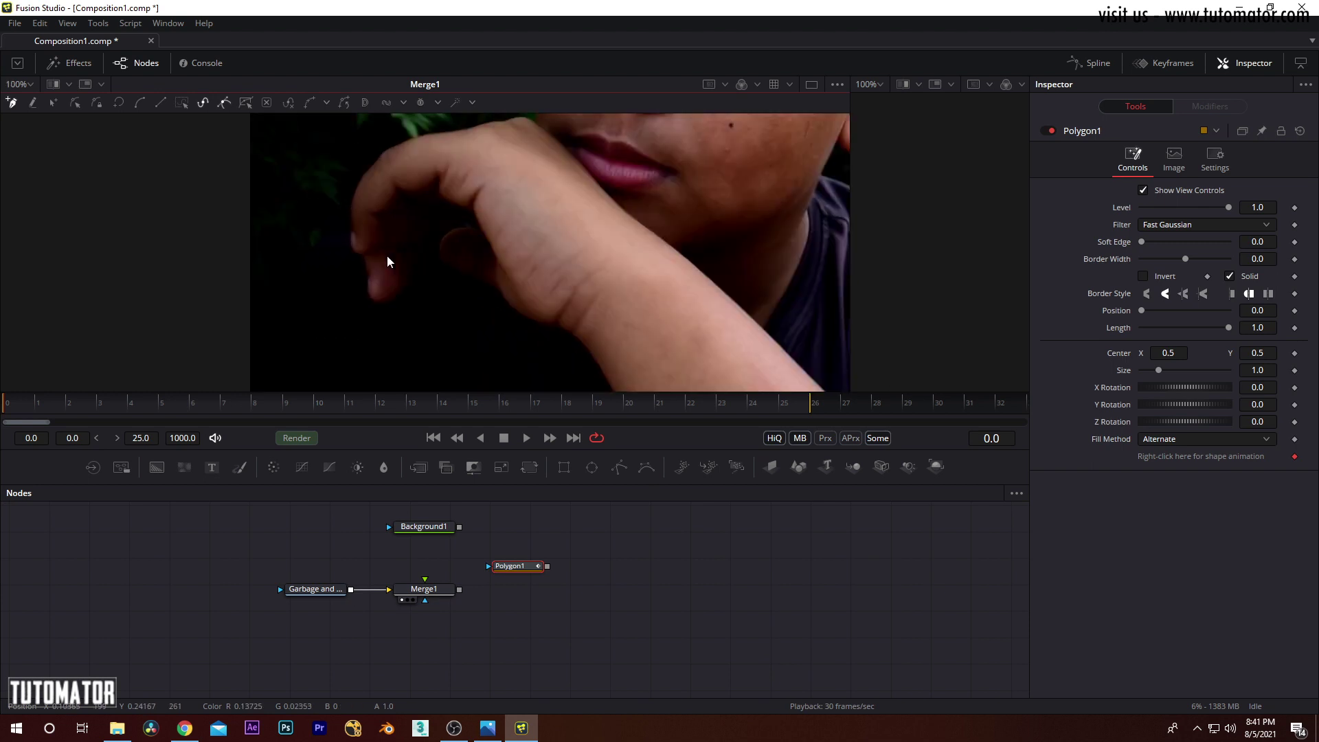
drag(456, 251, 449, 285)
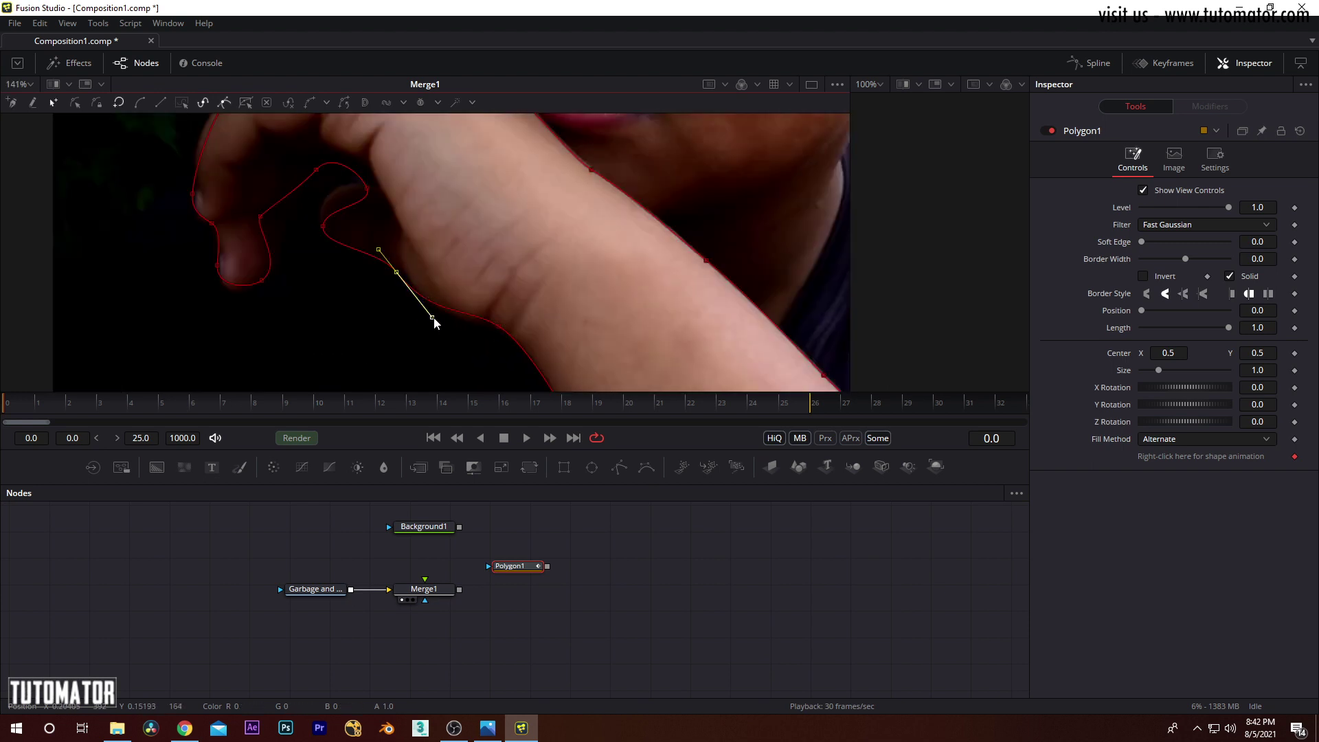
Refine Polygon1's points around the wrist, the curled thumb and the fingers so the outline follows the hand
drag(397, 273, 400, 273)
drag(403, 175, 441, 238)
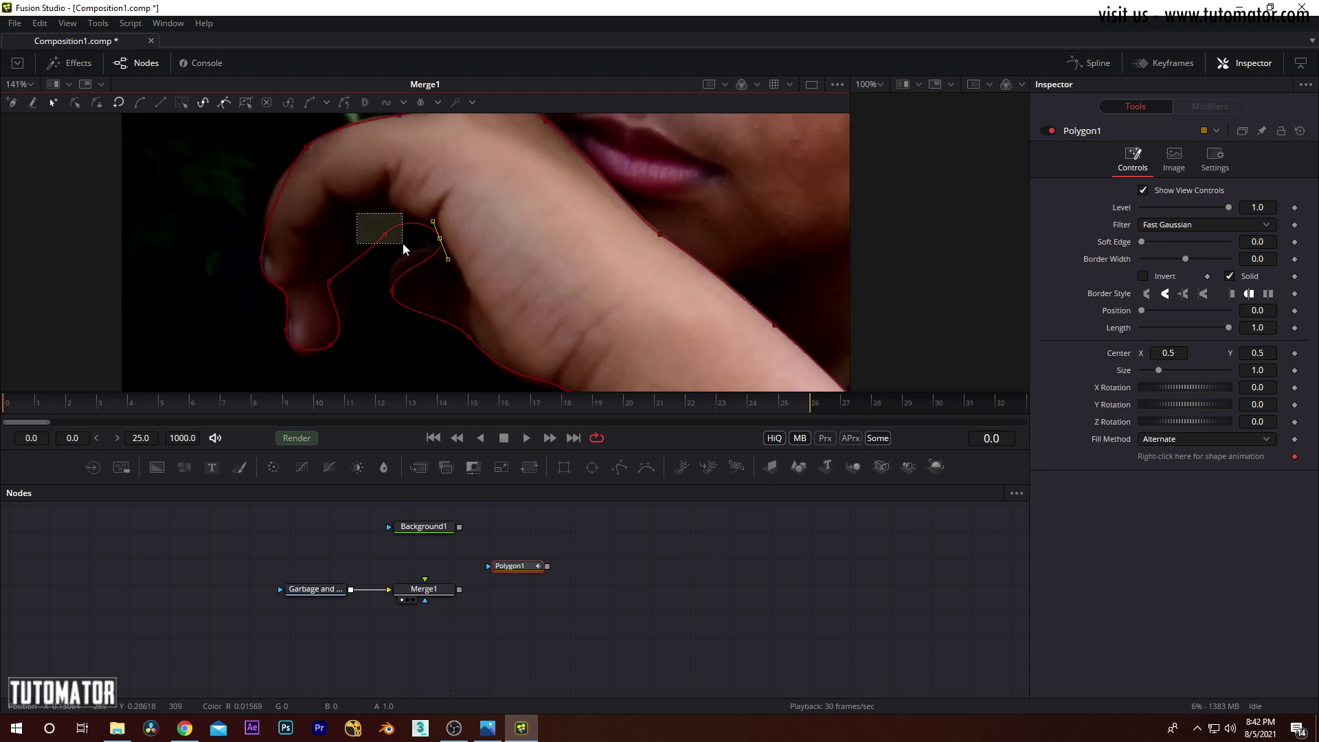
mouse_move(392, 291)
mouse_down()
mouse_move(390, 269)
mouse_move(386, 310)
mouse_up()
drag(393, 251, 394, 239)
drag(270, 303, 327, 347)
drag(314, 236, 322, 285)
click(269, 308)
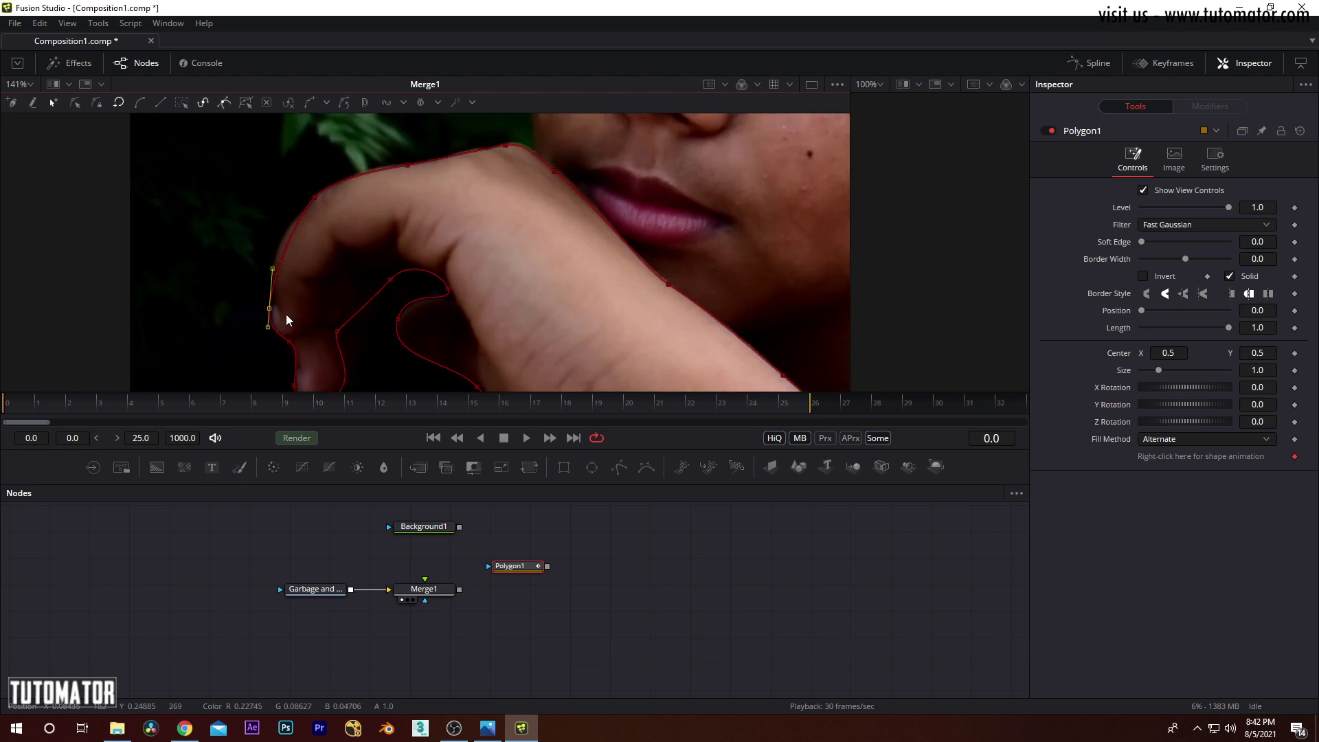
Refine Polygon1's points over the knuckles and along the back of the hand toward the forearm
drag(270, 240, 270, 237)
drag(340, 215, 335, 296)
click(501, 226)
drag(583, 272, 449, 171)
drag(619, 288, 443, 96)
drag(626, 141, 614, 247)
Add a second Polygon node chained after Polygon1 and start a face outline from the hairline down the forehead and cheek
scroll(601, 255, down, 3)
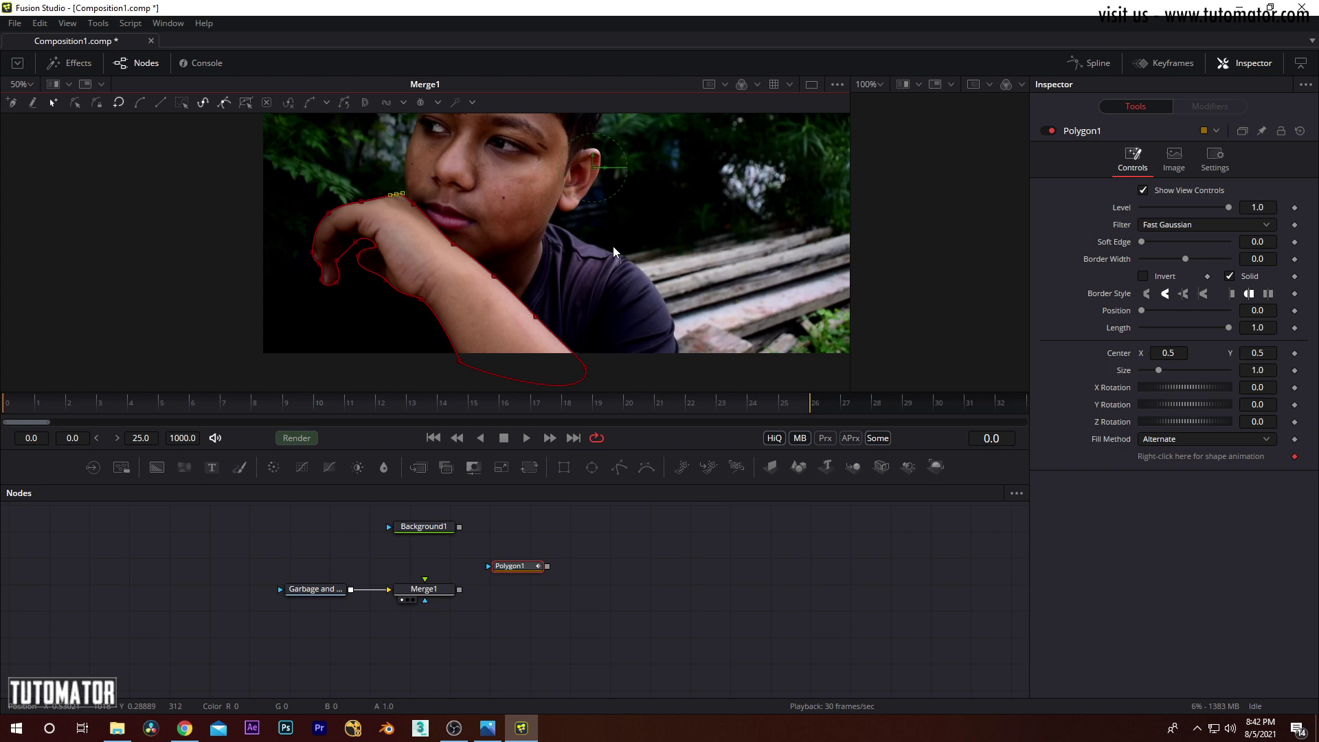
drag(470, 192, 453, 328)
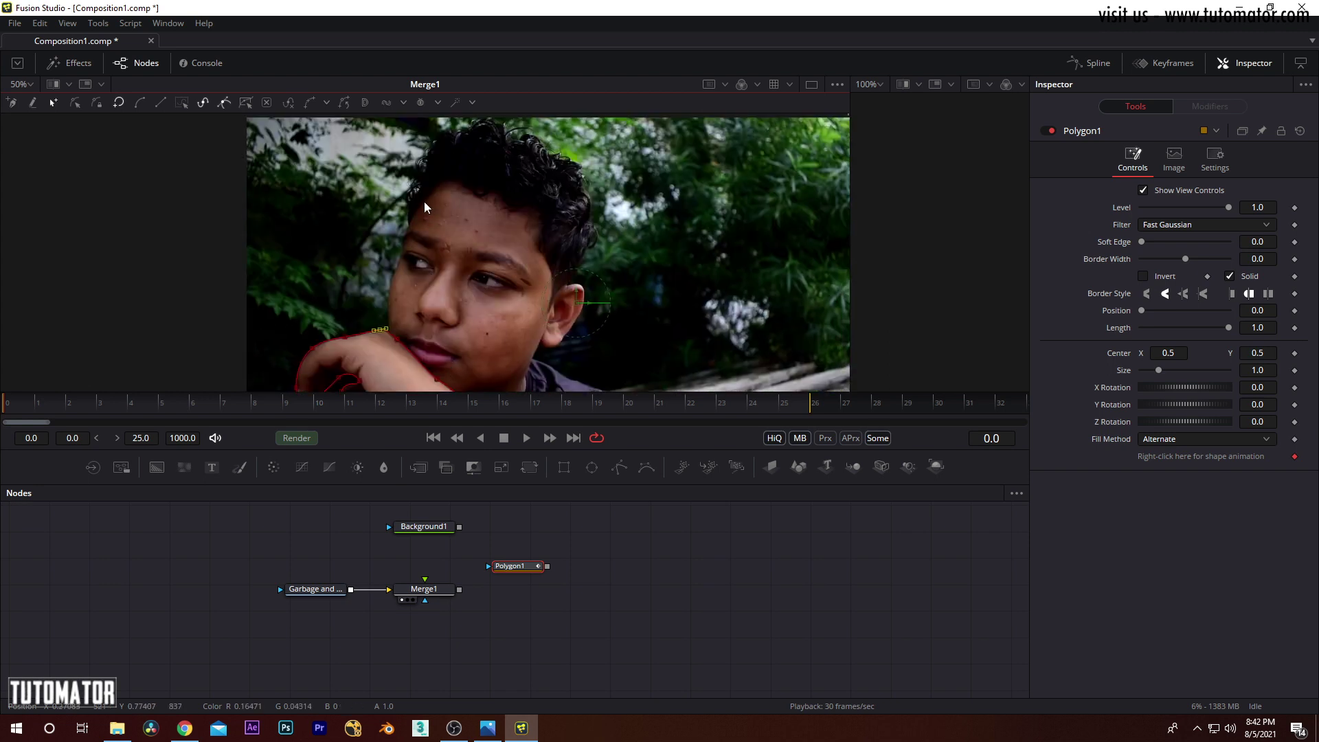
click(15, 101)
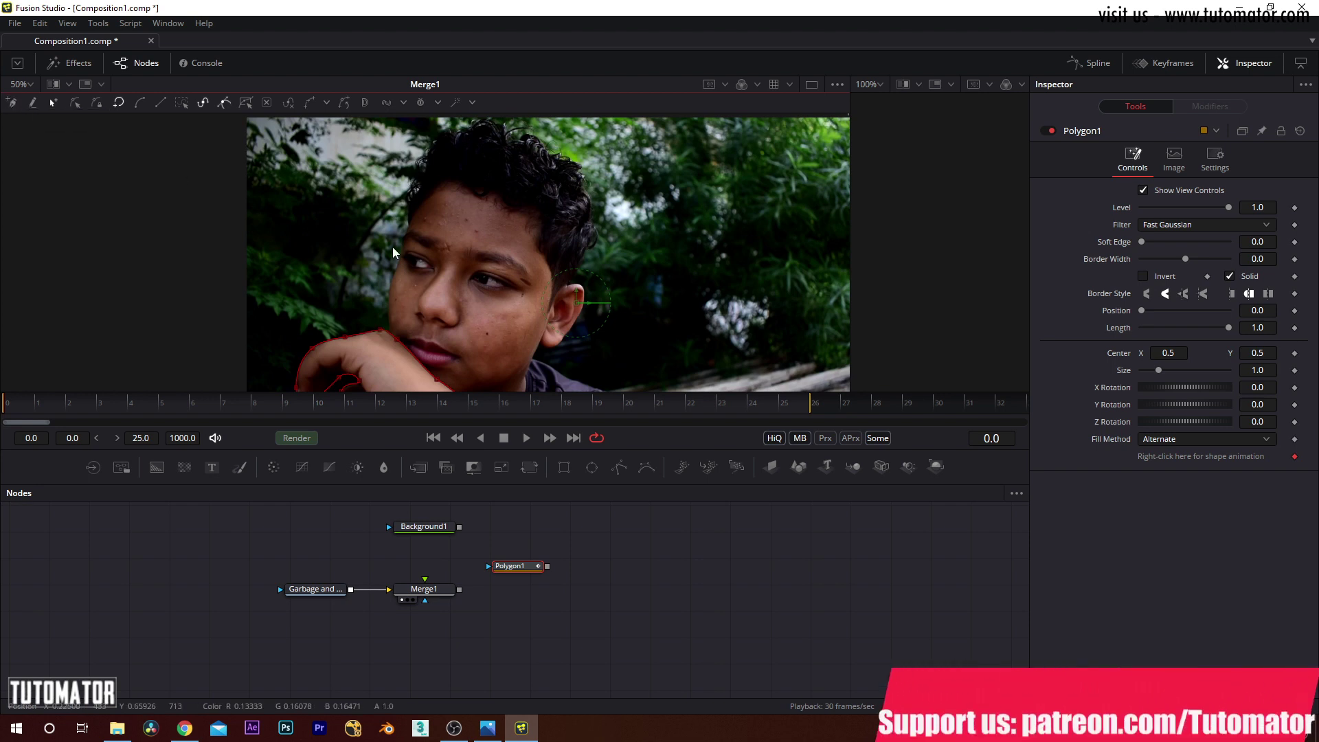
drag(560, 585, 540, 597)
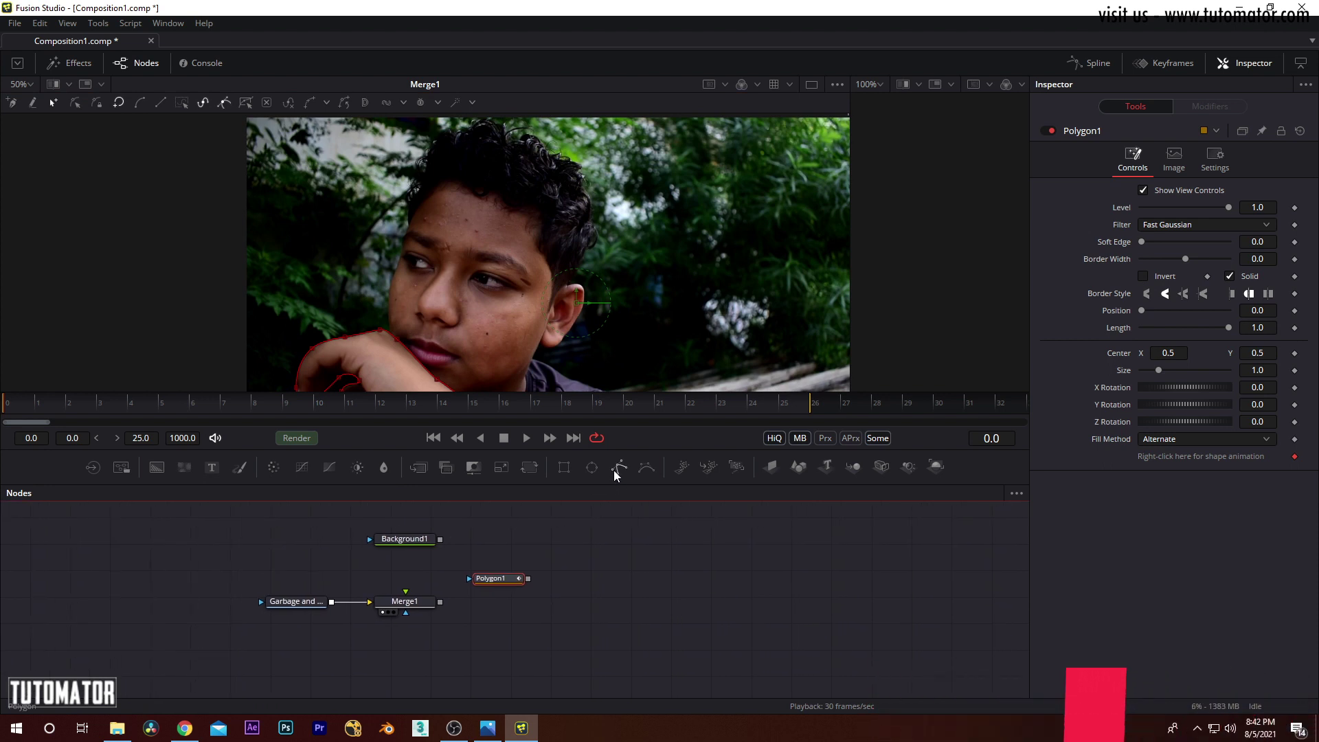
click(615, 473)
click(435, 182)
click(409, 232)
drag(405, 303, 403, 202)
Continue the Polygon2 outline along the forearm, up the neck and beside the ear, and close it at the hairline
click(394, 239)
drag(445, 262, 448, 264)
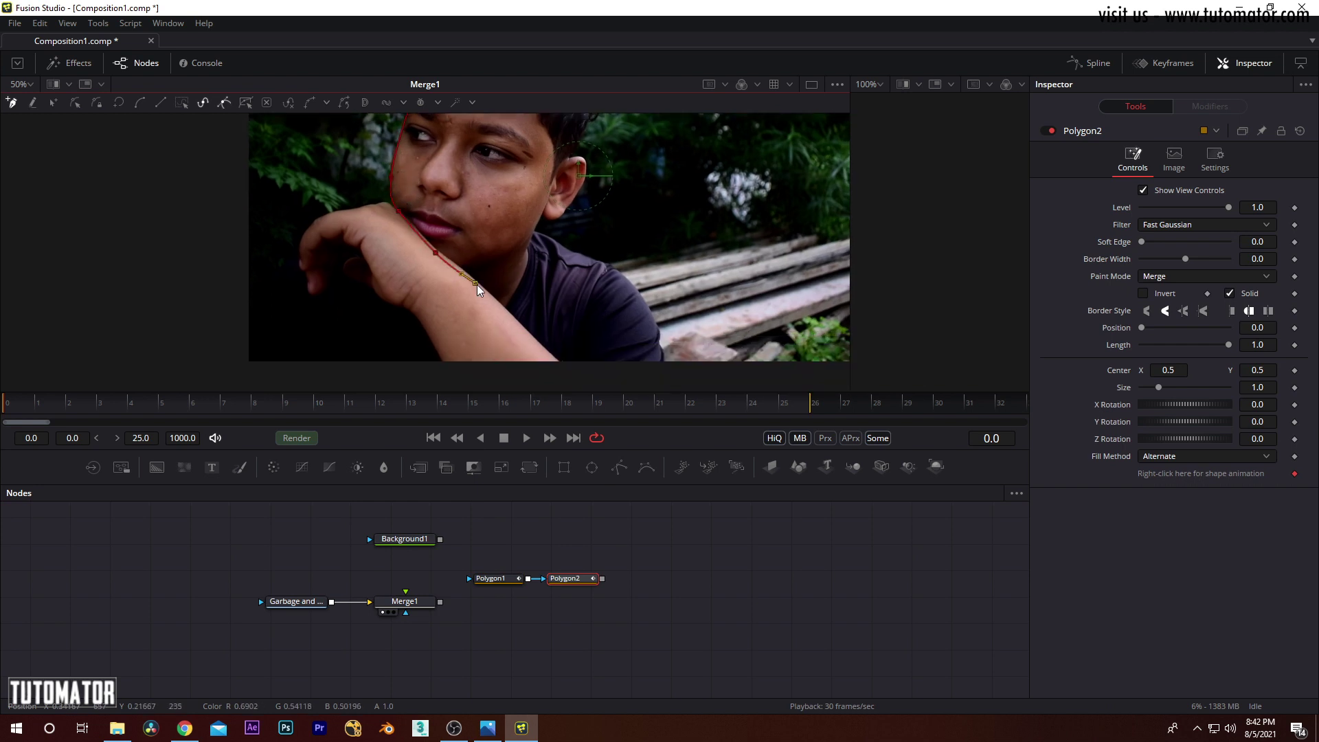
drag(528, 238, 532, 221)
drag(554, 176, 557, 160)
drag(550, 152, 551, 208)
drag(535, 155, 428, 151)
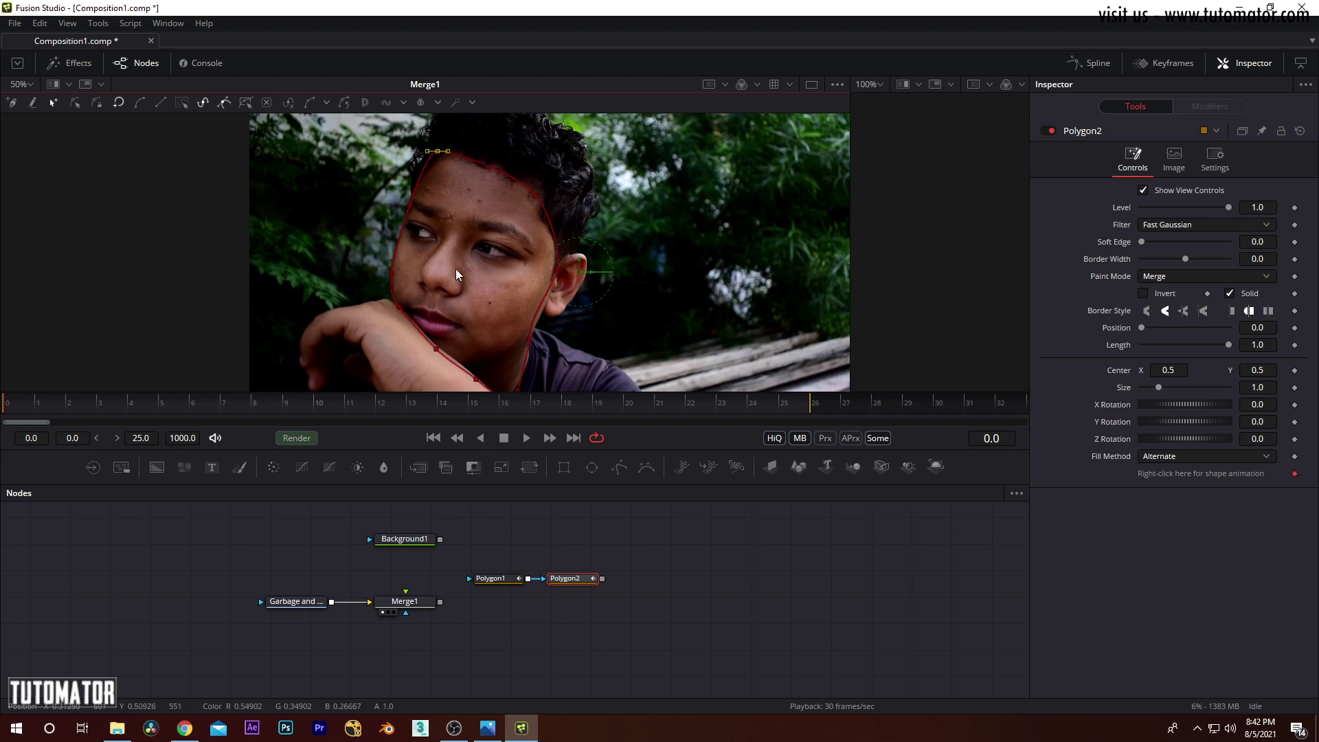
Check the combined matte of Polygon2, then display the Loader footage again with both polygon nodes selected
mouse_move(579, 576)
mouse_down()
mouse_move(578, 547)
mouse_move(579, 573)
mouse_up()
key(1)
drag(648, 534, 474, 614)
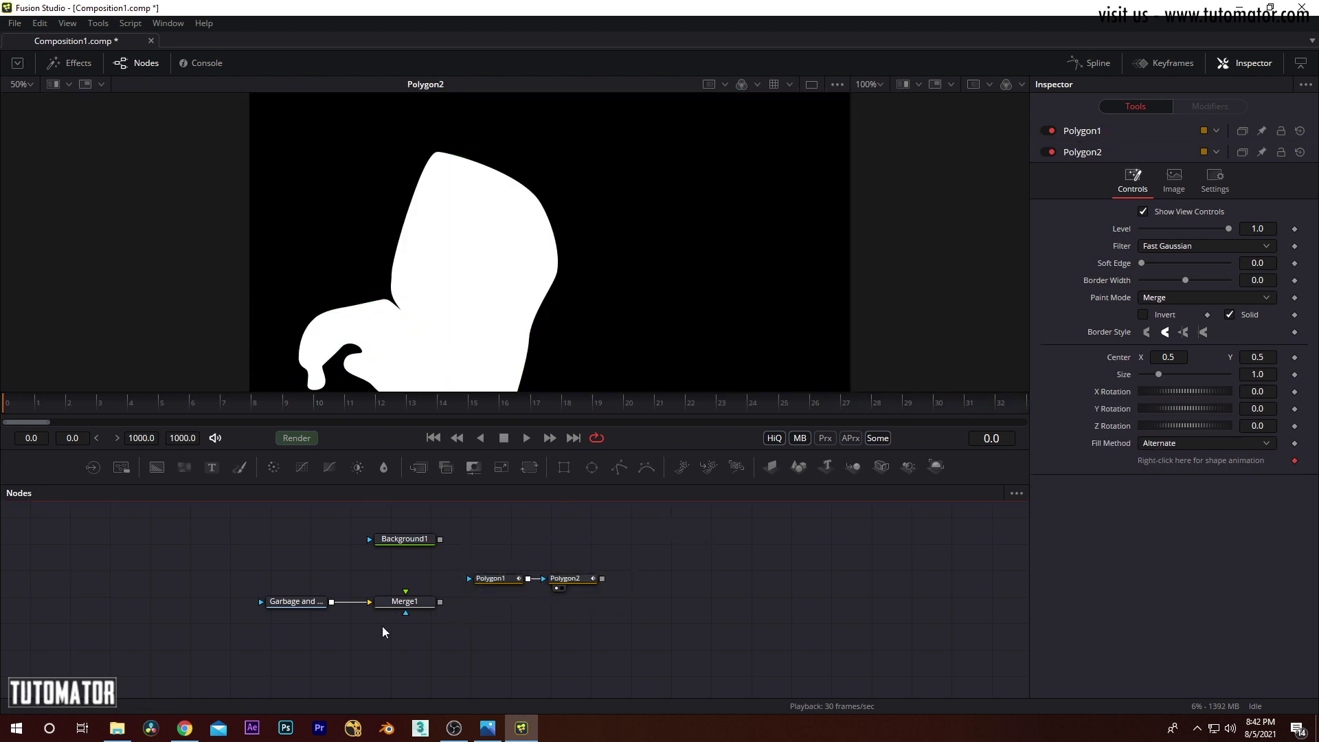
drag(305, 601, 420, 244)
drag(679, 548, 465, 608)
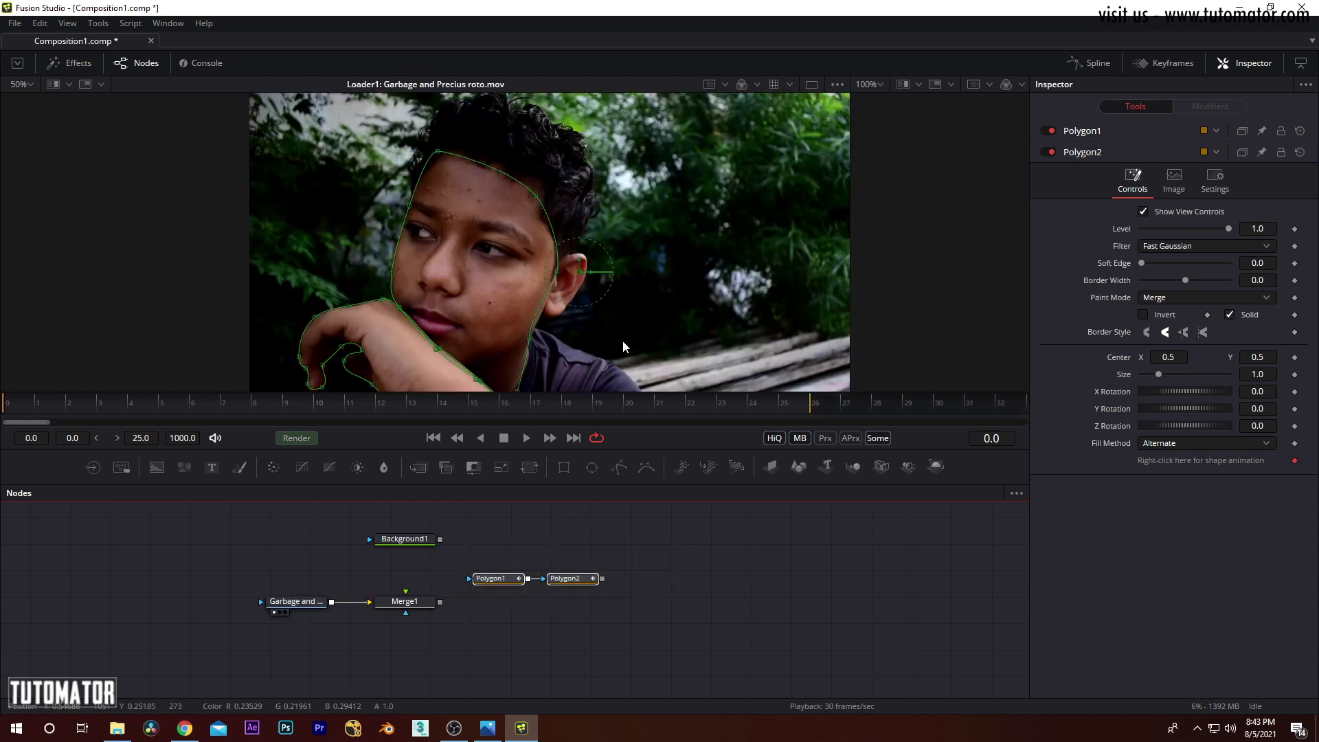
Adjust Polygon2's points along the forearm's upper edge to match the Polygon1 outline
drag(434, 296, 524, 189)
scroll(523, 248, up, 4)
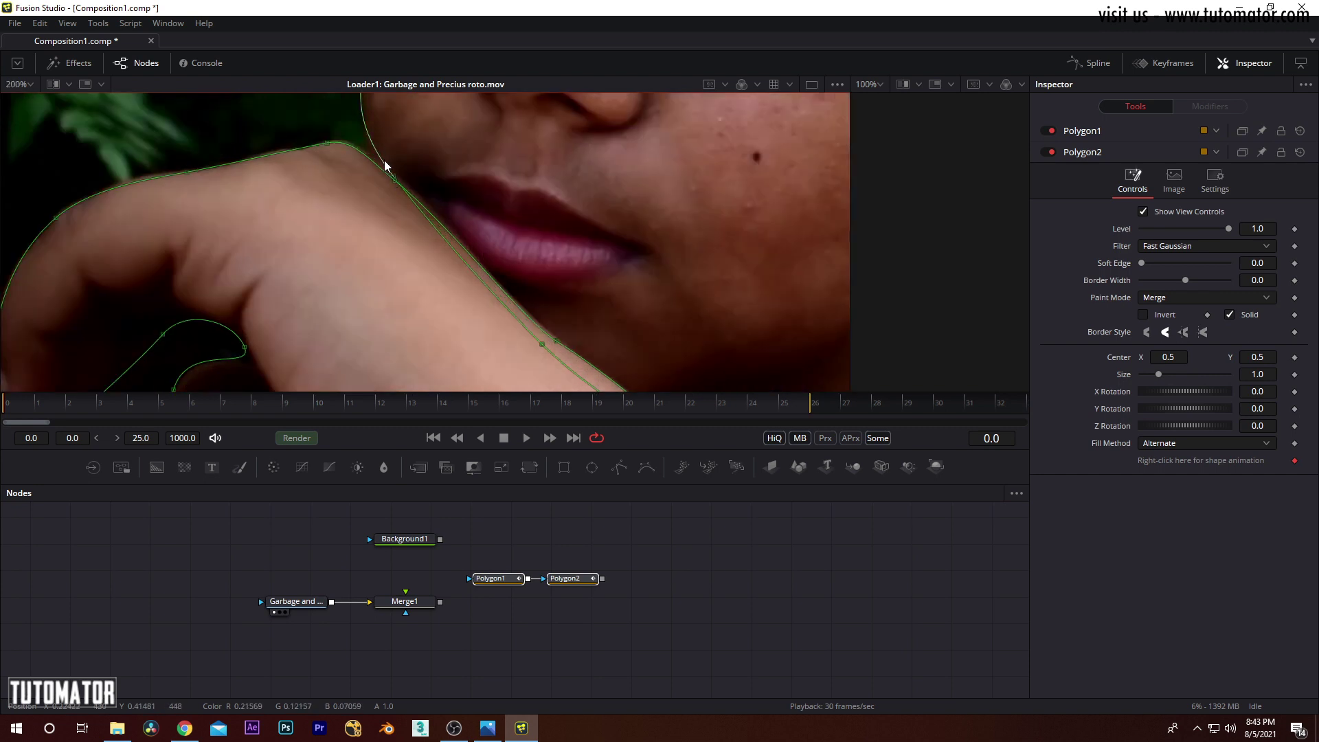
drag(613, 316, 489, 197)
drag(417, 221, 431, 211)
drag(378, 165, 390, 199)
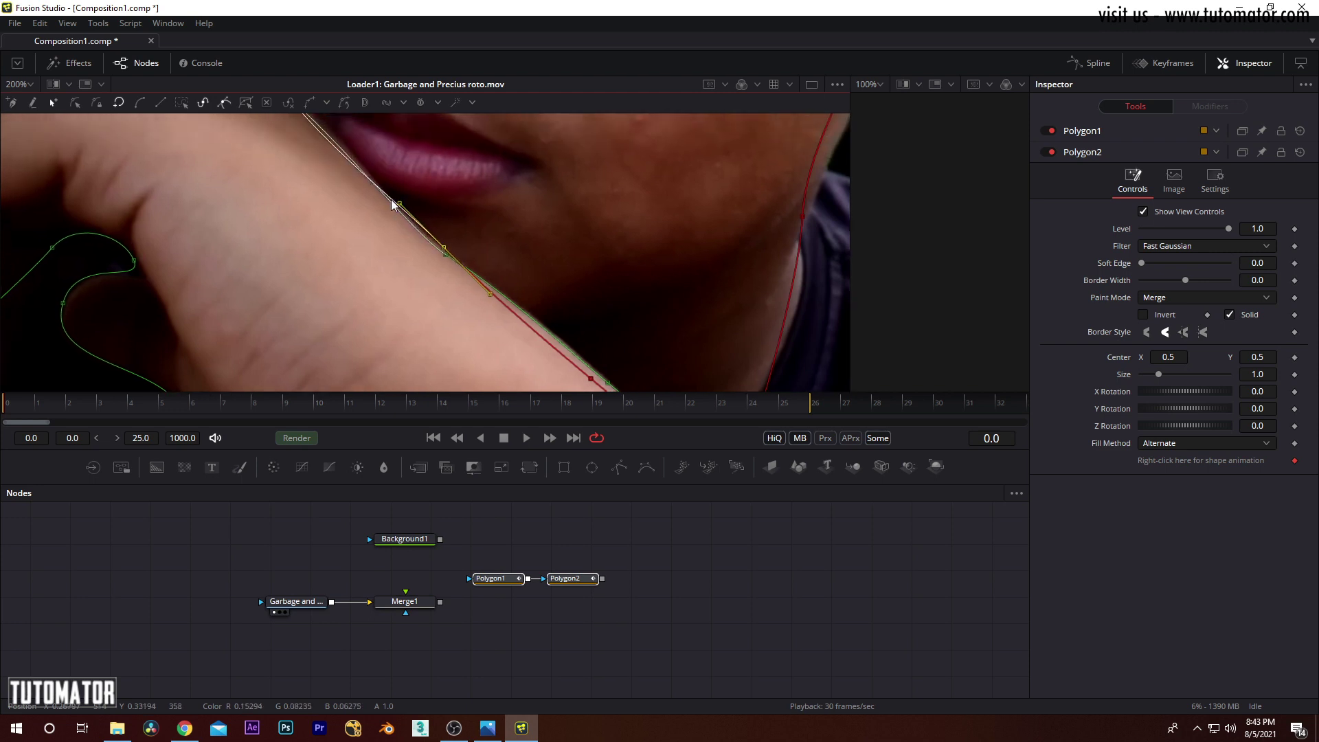
drag(578, 270, 493, 154)
drag(506, 263, 515, 256)
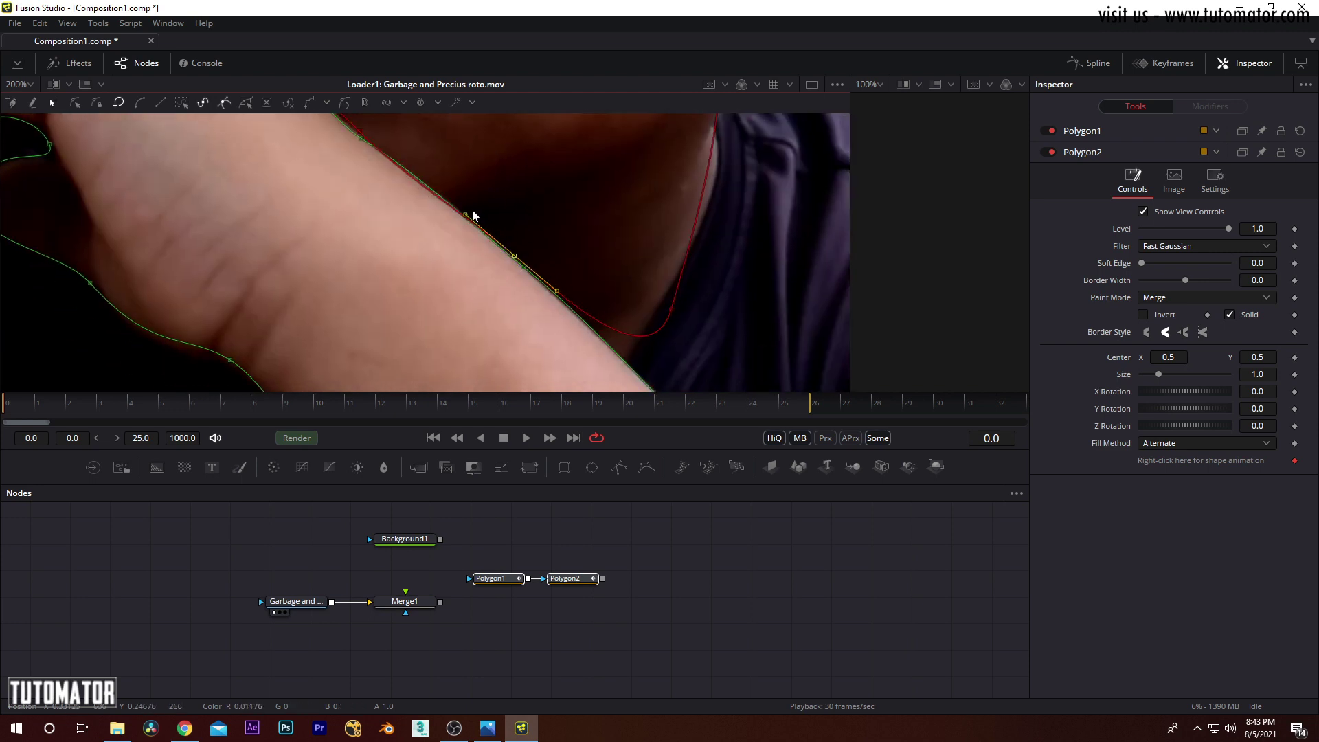
drag(465, 215, 453, 183)
Display Polygon2's matte and inspect the seam between the two outlines along the forearm
drag(660, 554, 455, 603)
key(1)
drag(451, 190, 529, 294)
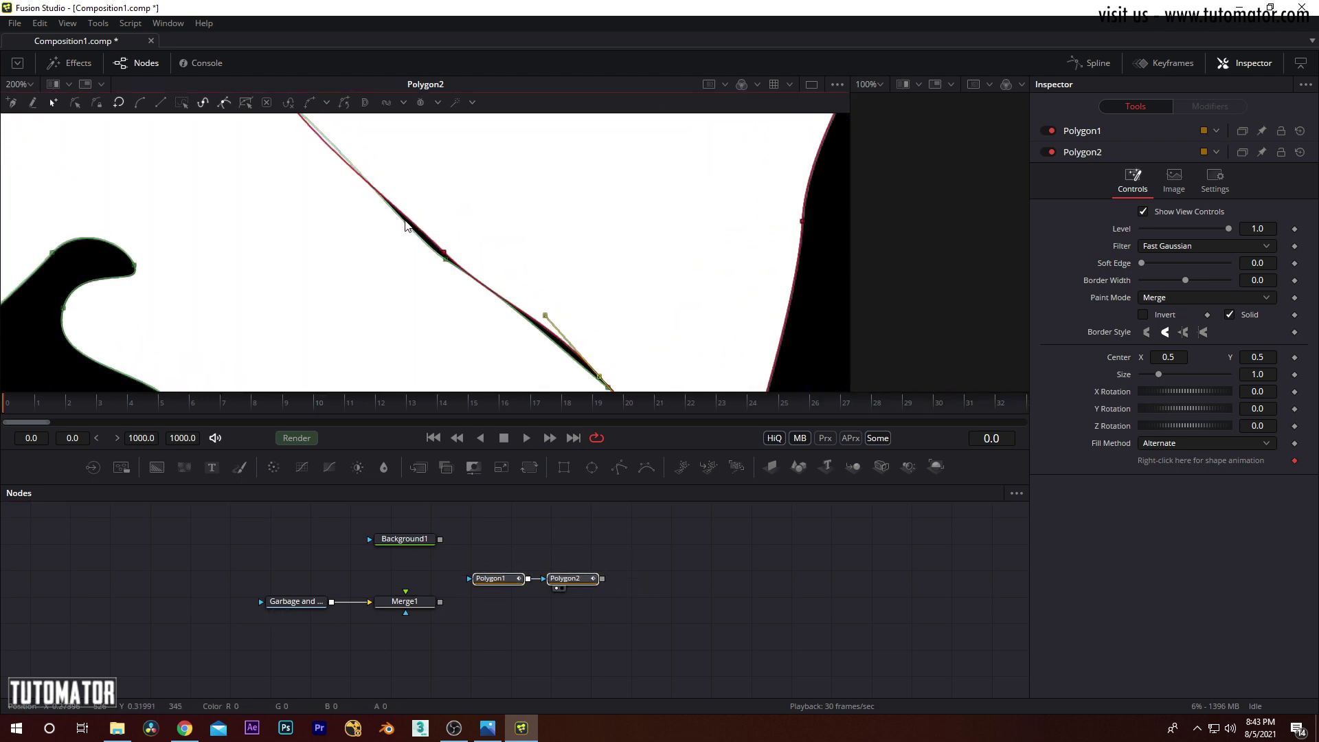
drag(337, 179, 430, 334)
drag(567, 366, 399, 175)
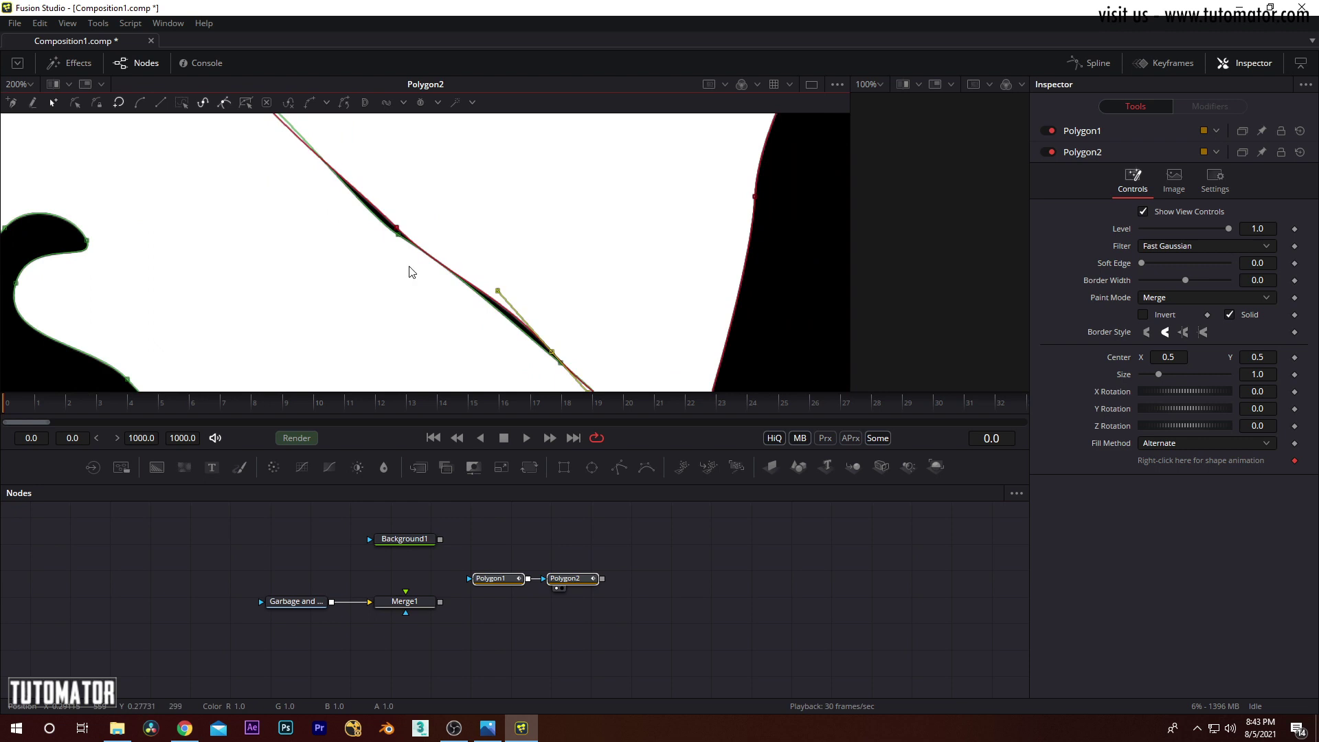
click(662, 568)
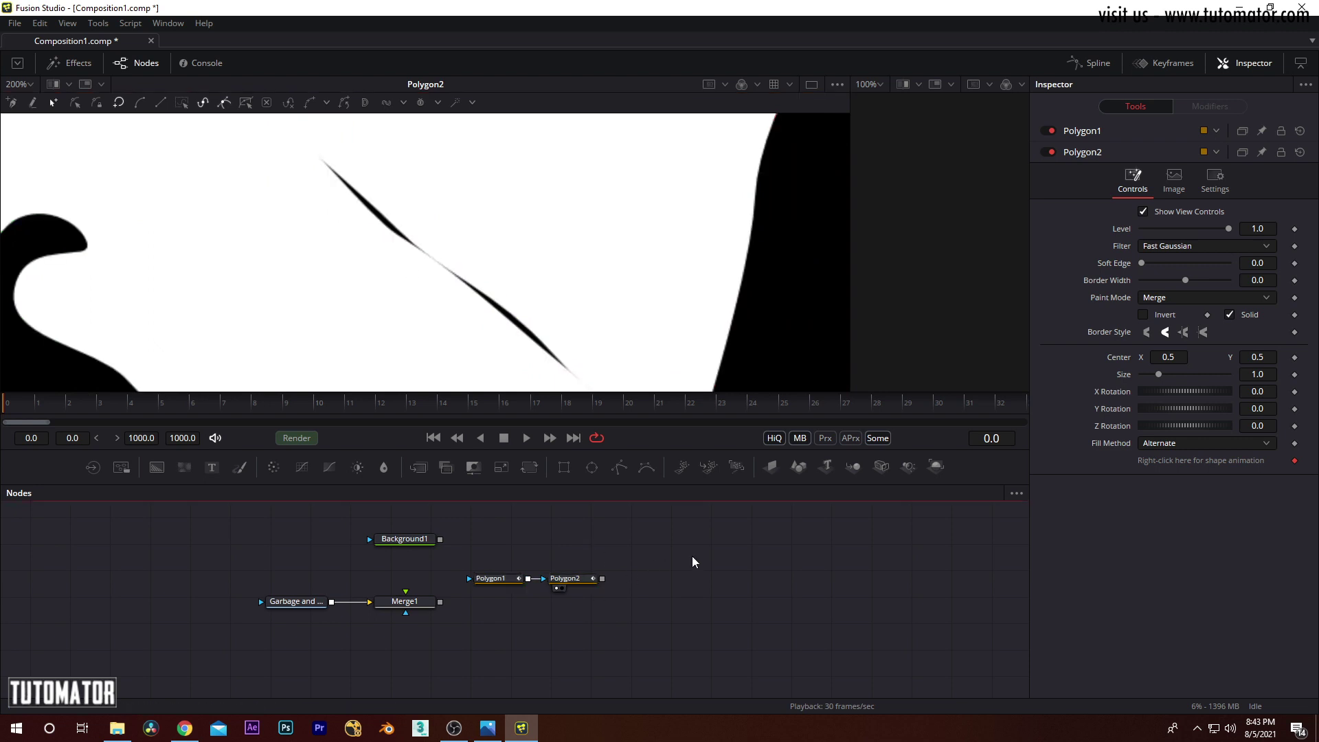
Display the Loader footage and refine Polygon1's outline over the back of the hand beside the lips
click(306, 601)
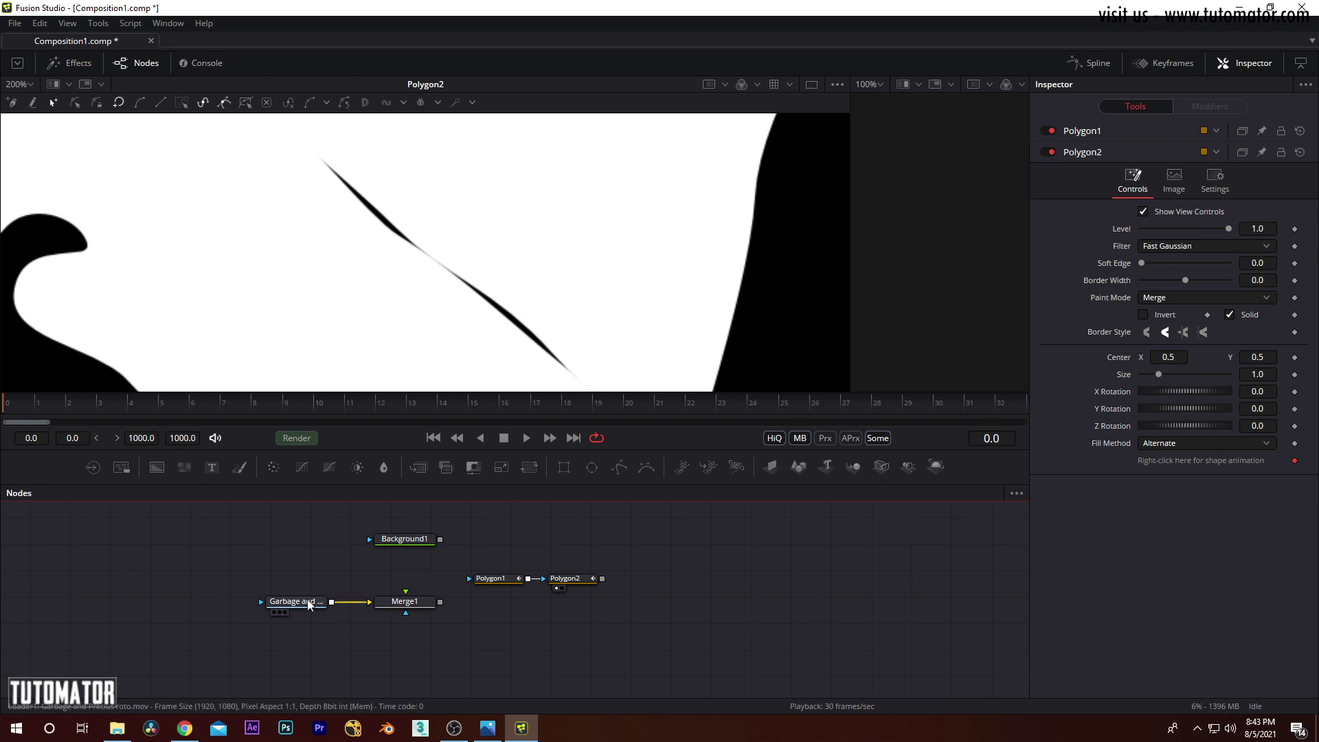
key(1)
drag(411, 217, 487, 227)
scroll(463, 261, down, 5)
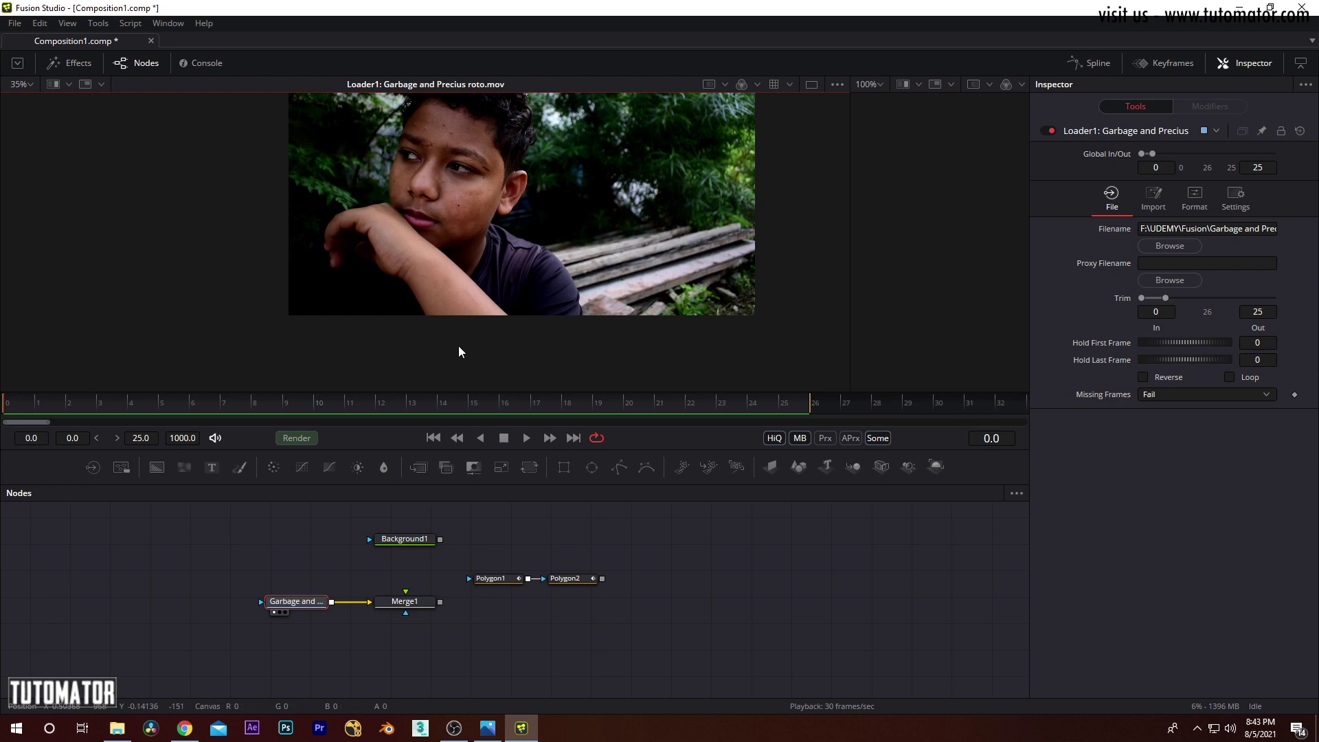
drag(476, 355, 529, 379)
click(492, 580)
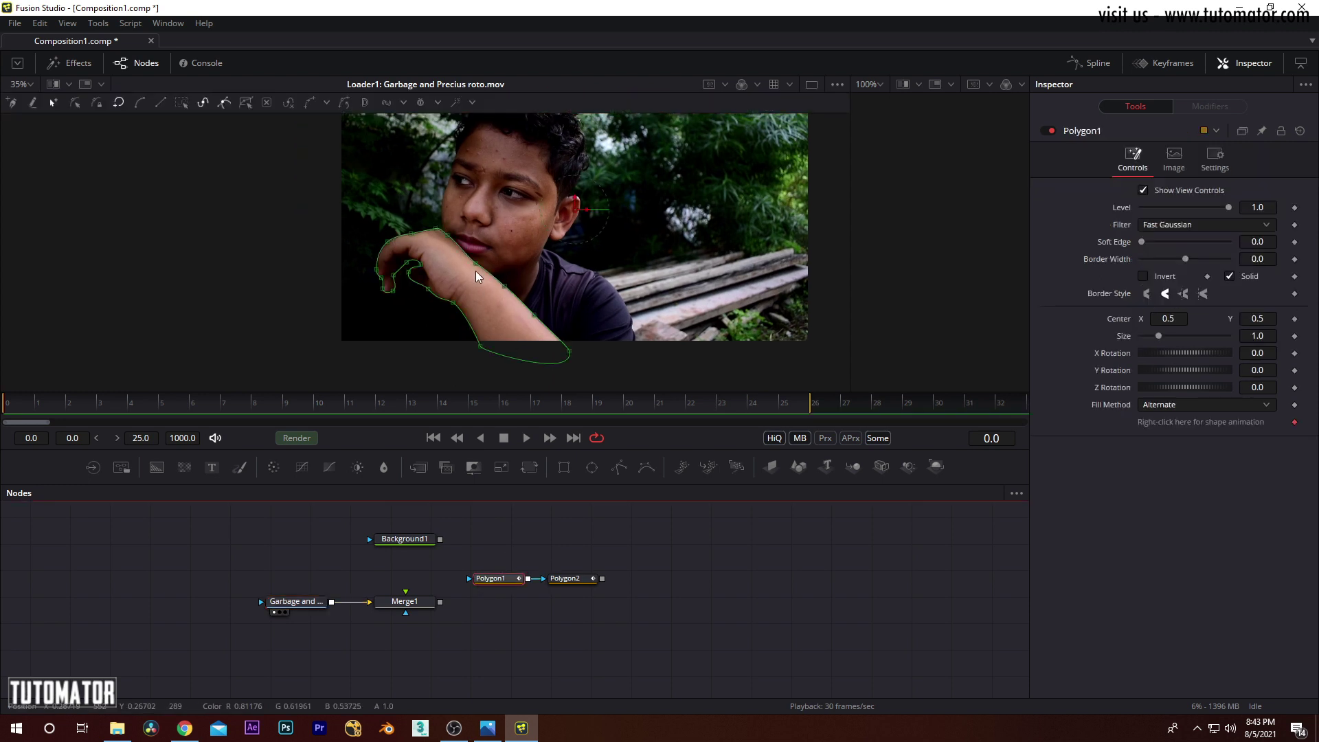
scroll(446, 283, up, 8)
drag(638, 191, 528, 242)
click(501, 197)
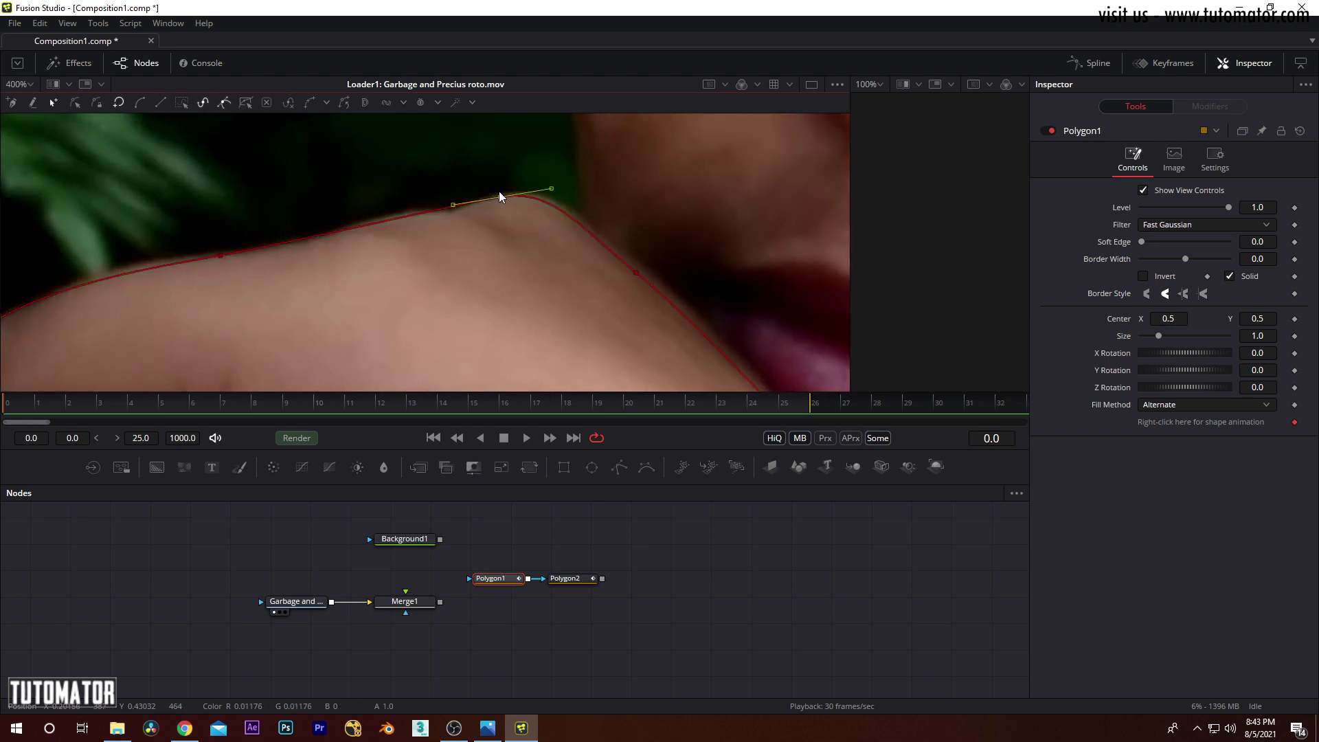
drag(727, 251, 483, 149)
drag(391, 172, 394, 169)
Refine Polygon1's points along the forearm's upper edge from below the lips toward the shirt
drag(734, 360, 576, 214)
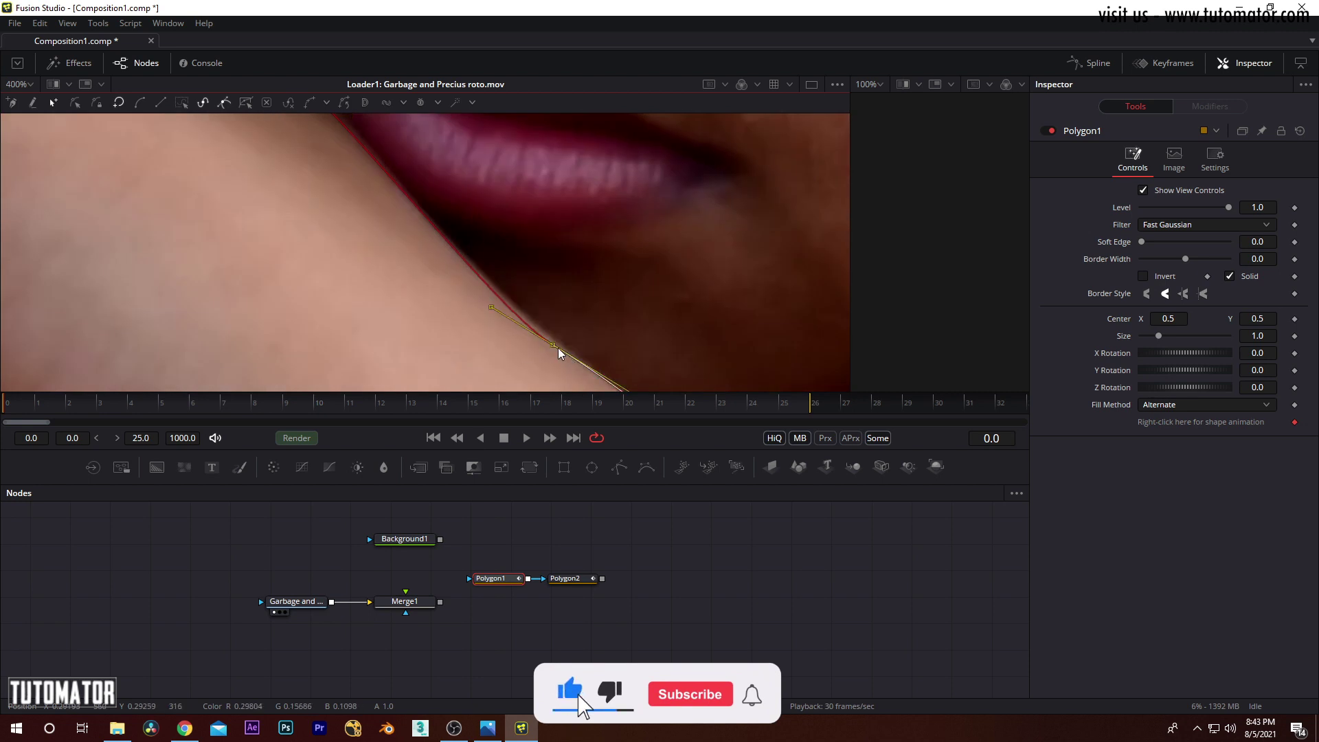
drag(554, 344, 557, 342)
drag(737, 387, 544, 196)
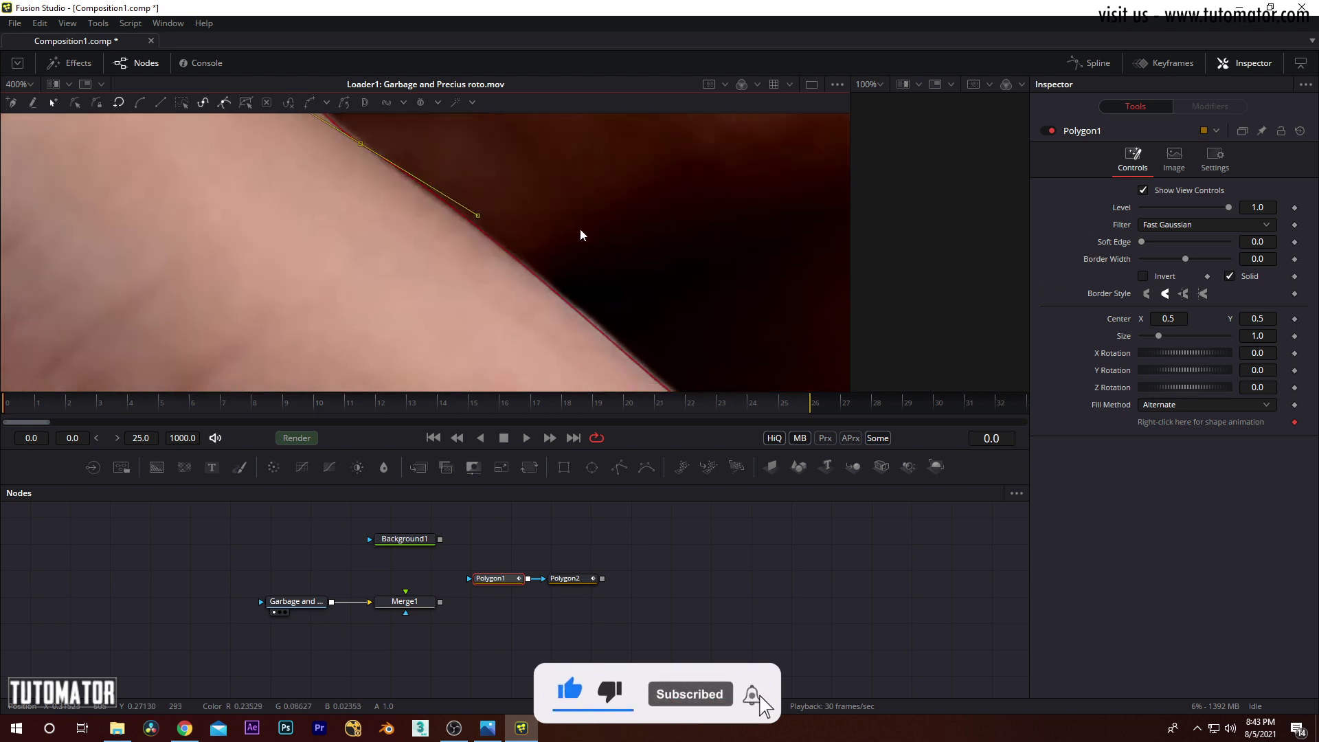
drag(746, 364, 616, 227)
scroll(617, 228, down, 3)
click(595, 240)
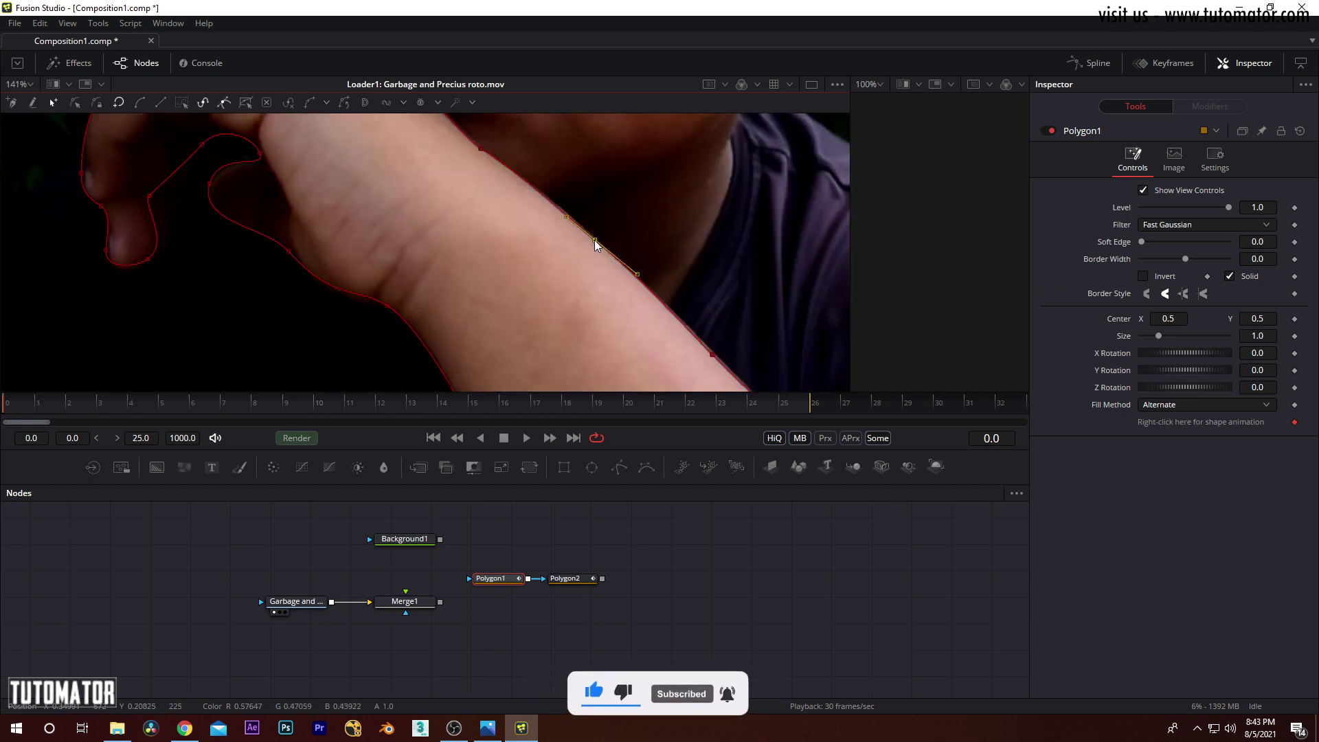
drag(739, 316, 628, 217)
click(603, 257)
Delete the Polygon2 node holding the face outline
scroll(603, 259, down, 3)
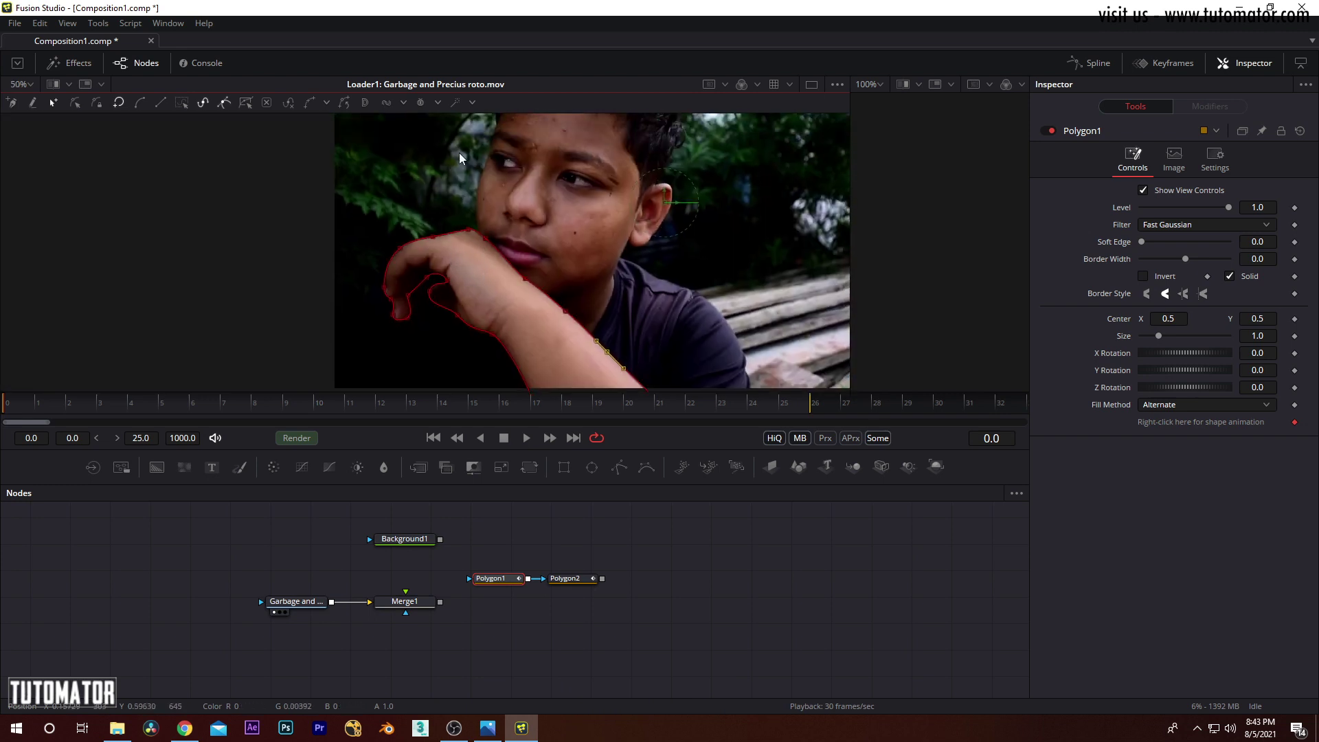
drag(661, 208, 613, 256)
click(564, 581)
key(Delete)
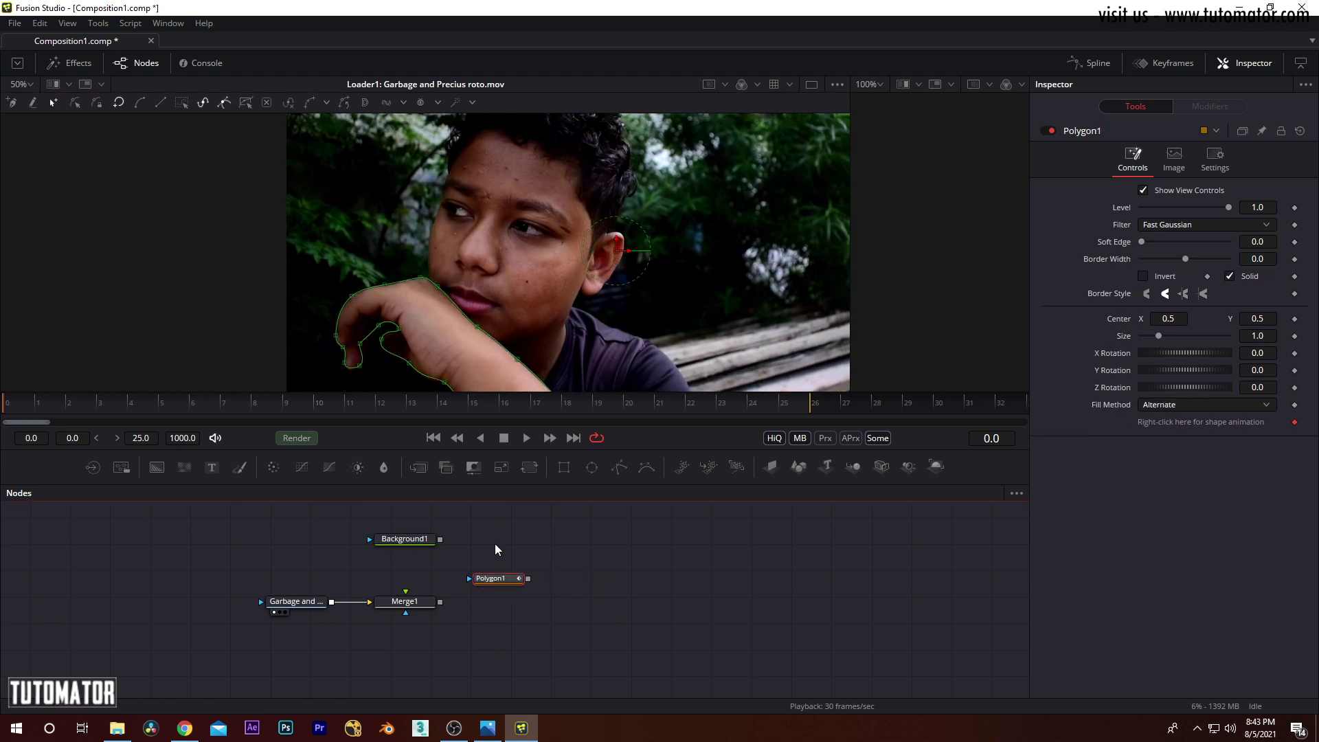
Add a Polygon2 node after Polygon1 and trace the face's front edge from the forehead down to the hand
click(619, 468)
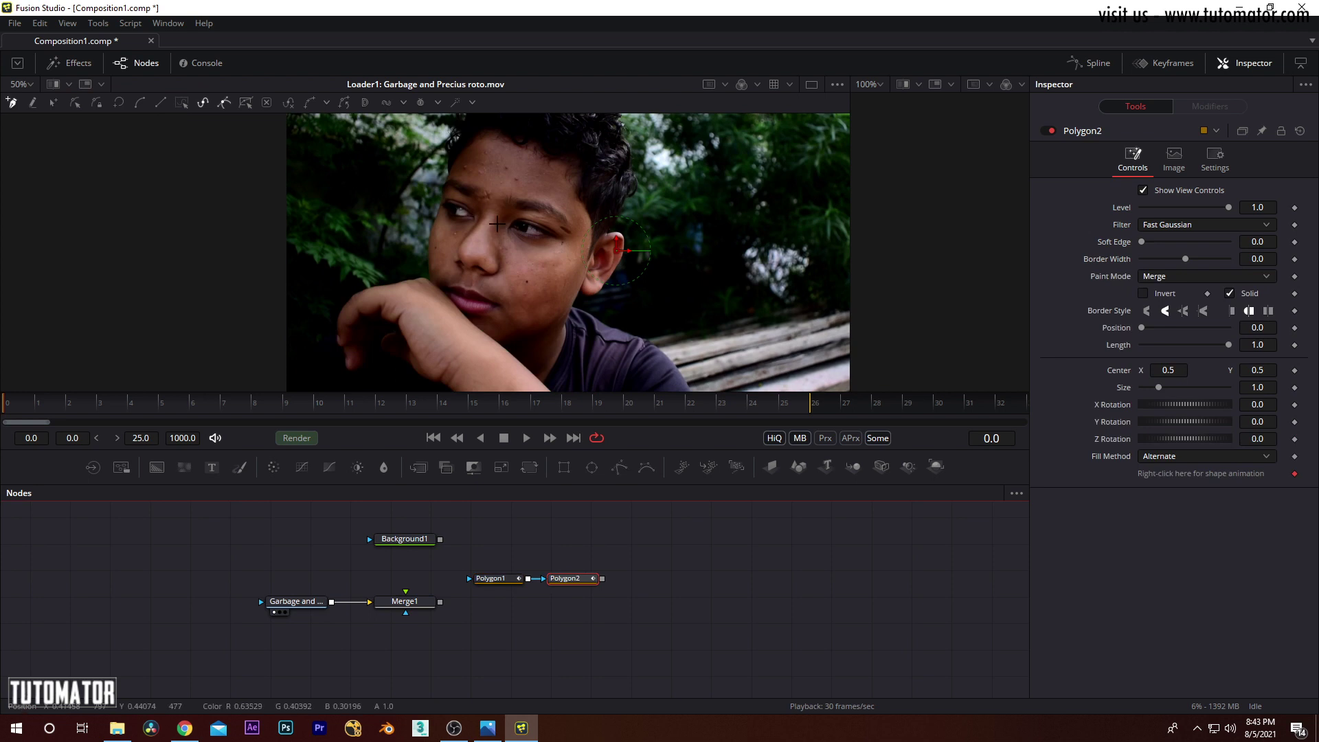
scroll(471, 251, up, 3)
click(449, 252)
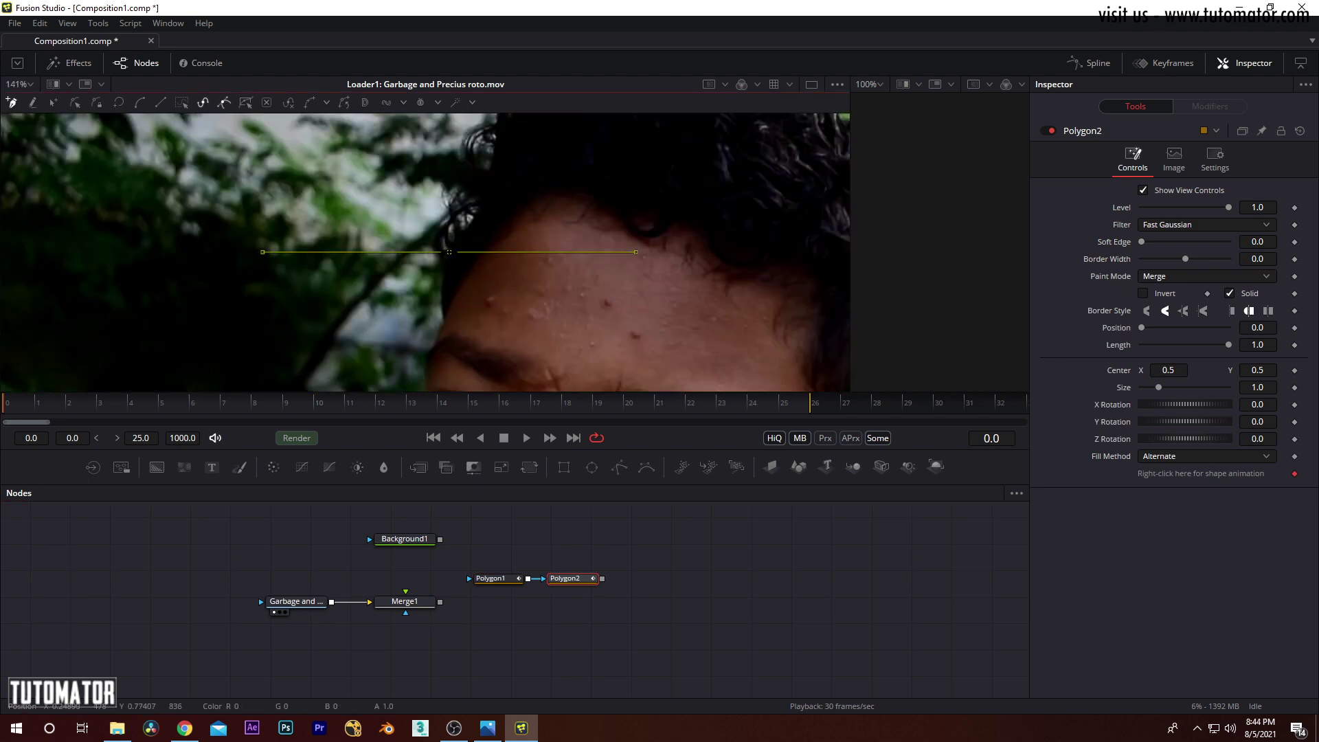
drag(443, 330, 471, 199)
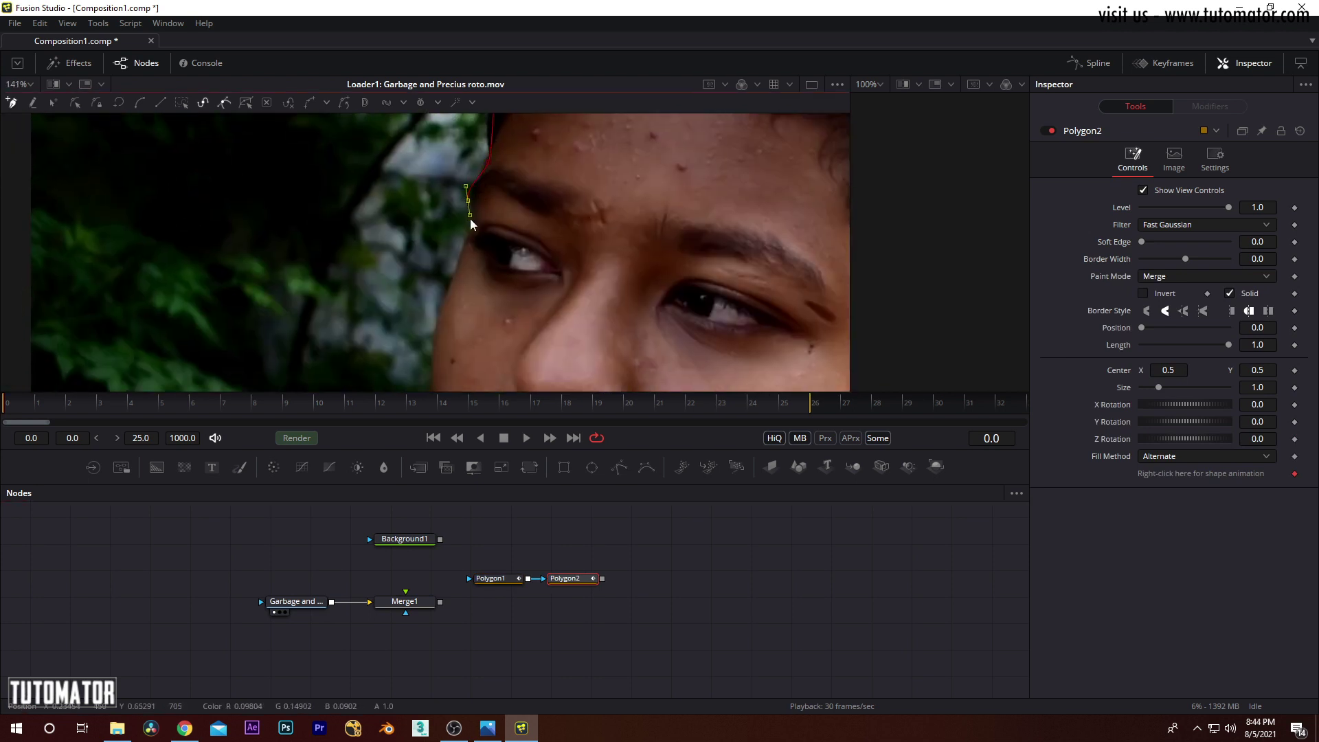
drag(438, 292, 472, 201)
drag(477, 281, 439, 196)
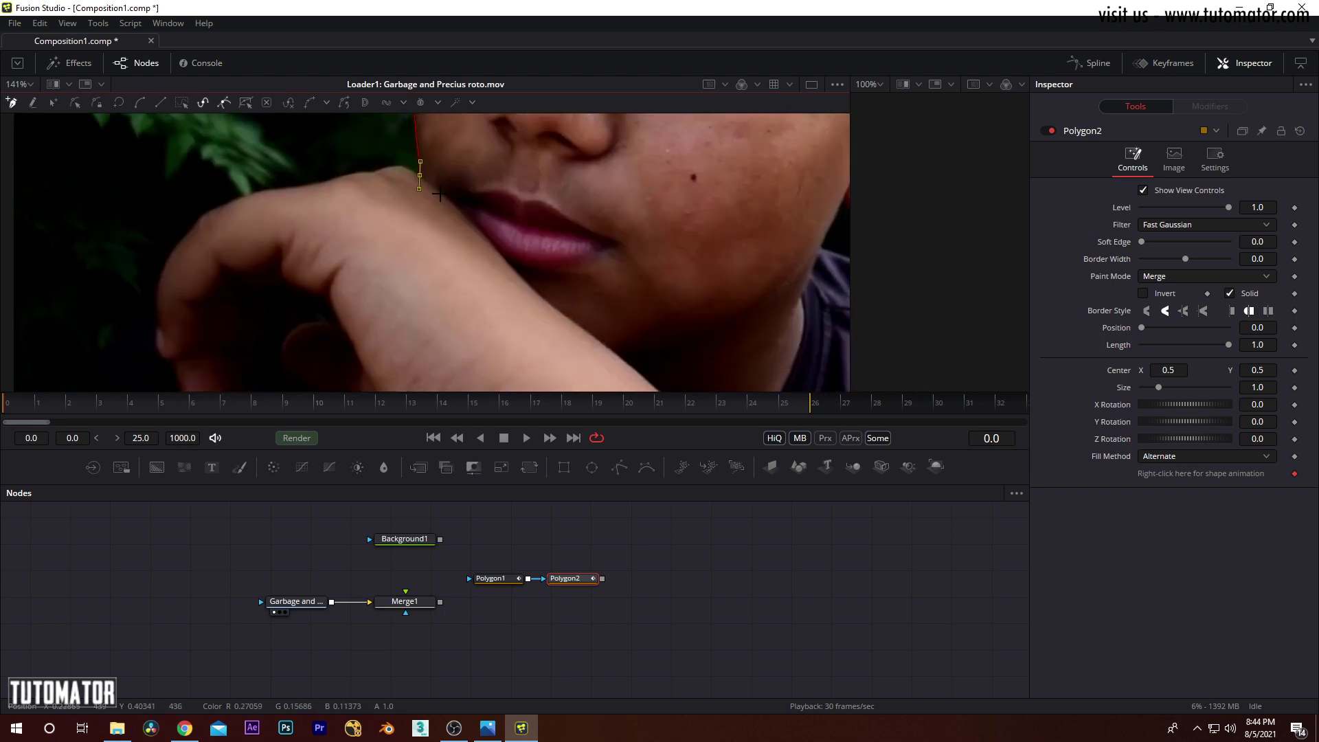
drag(402, 271, 415, 224)
Continue Polygon2 inside the forearm, below the frame, up past the neck and ear, and close it over the hair
scroll(419, 188, down, 2)
drag(498, 298, 511, 318)
drag(550, 317, 467, 242)
drag(577, 324, 615, 319)
drag(632, 266, 637, 323)
drag(565, 241, 560, 230)
drag(577, 173, 610, 300)
drag(628, 215, 628, 182)
drag(624, 179, 624, 231)
drag(538, 182, 492, 179)
click(396, 233)
Select both polygon nodes and examine how the hand and face outlines overlap on the footage
drag(471, 268, 504, 134)
drag(676, 515, 460, 607)
scroll(509, 315, down, 2)
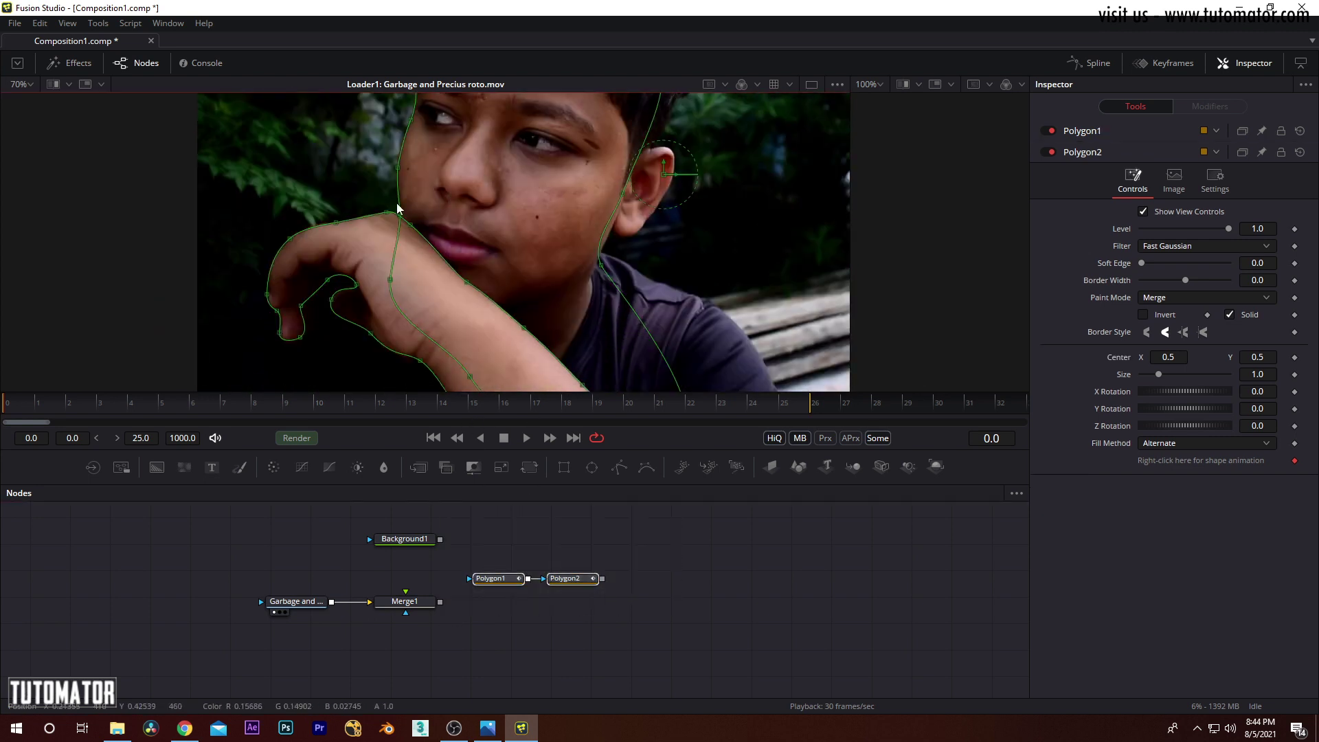
drag(440, 164, 408, 207)
scroll(423, 213, down, 2)
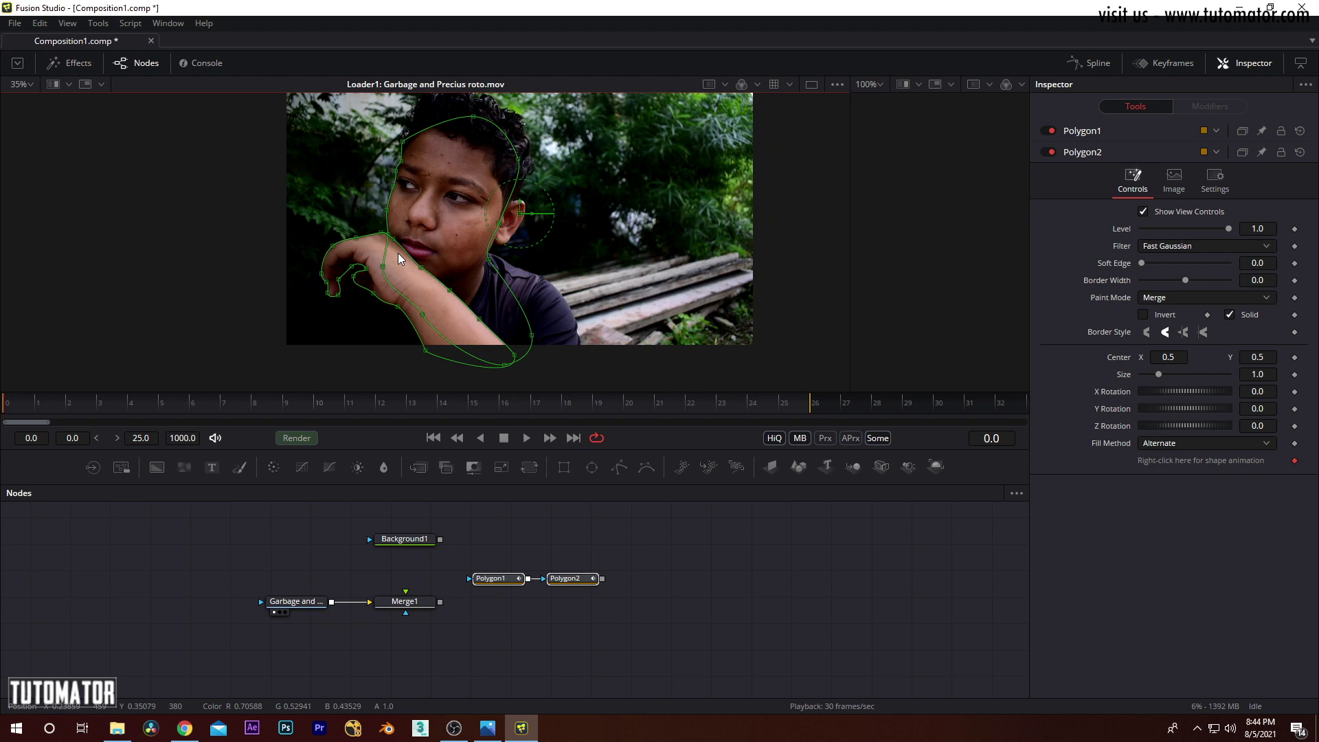
drag(564, 242, 547, 208)
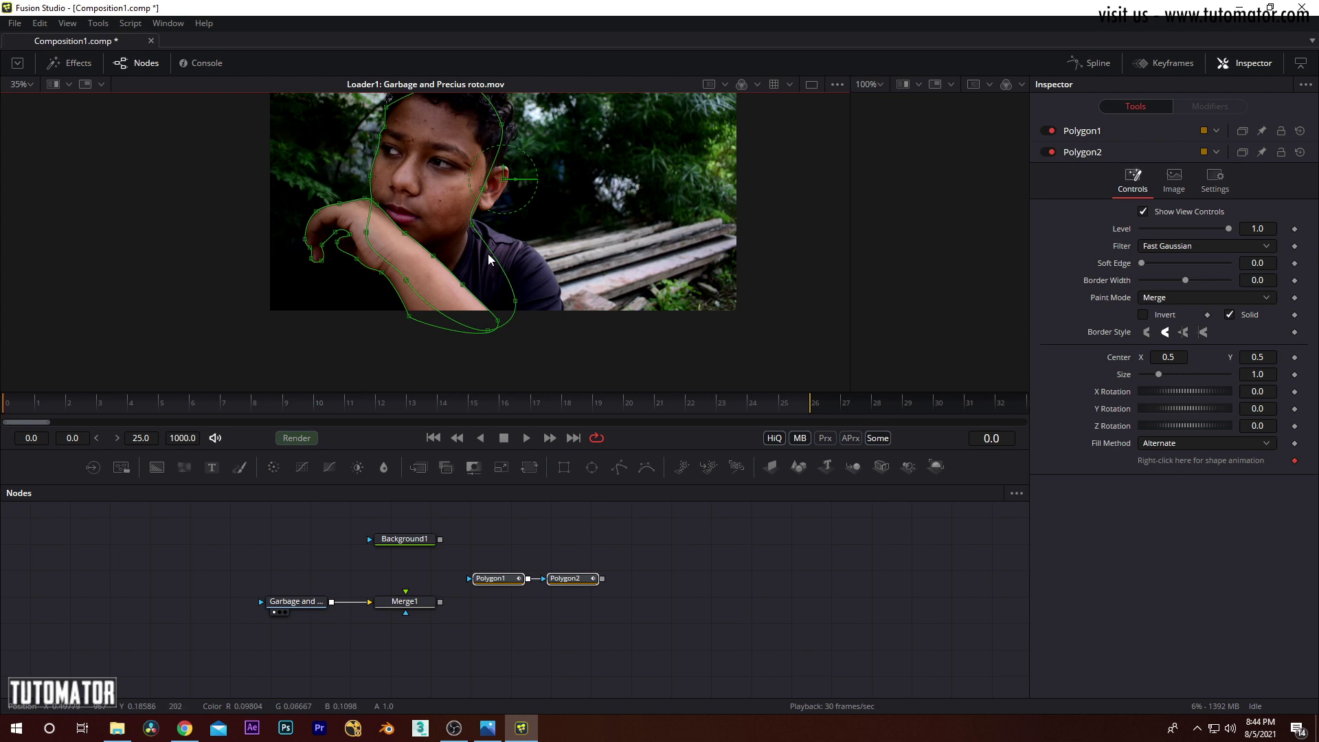
drag(495, 226, 494, 267)
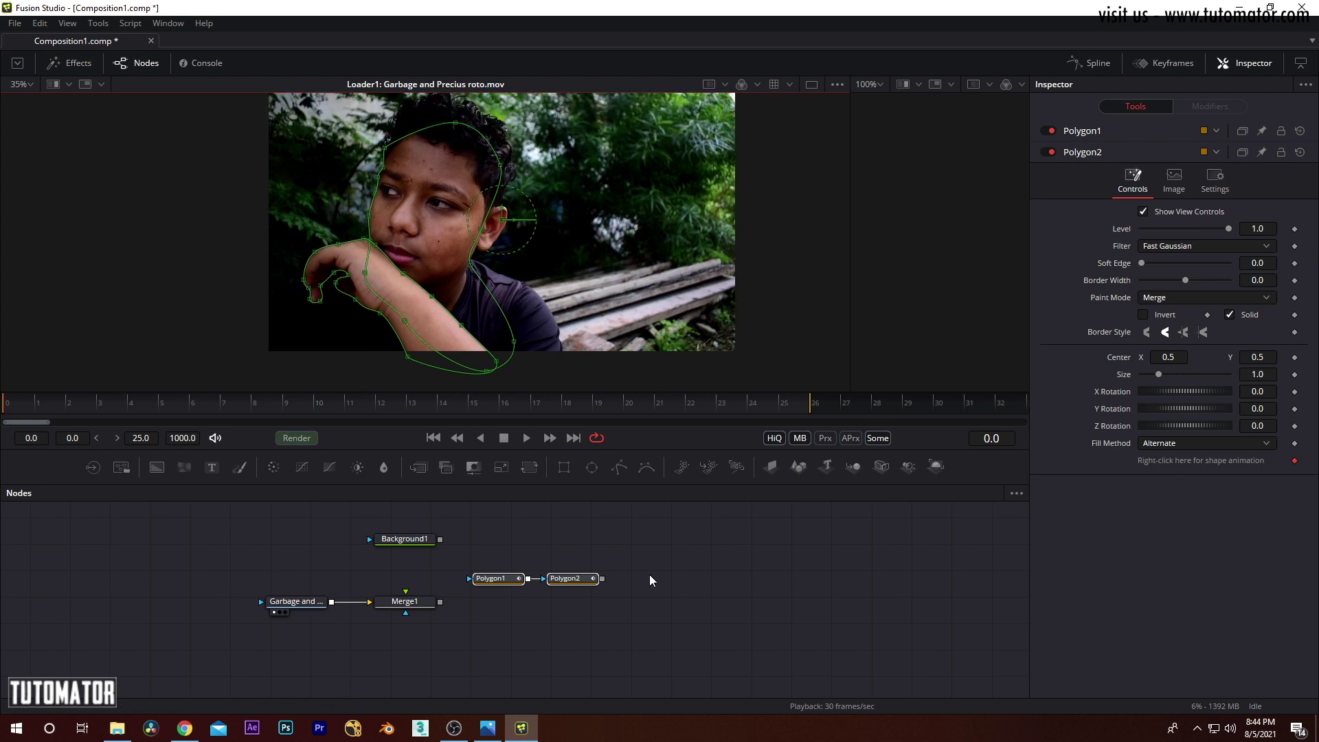
Add a separate Polygon3 node and trace the shirt edge from the neck along the top of the shoulder
click(620, 470)
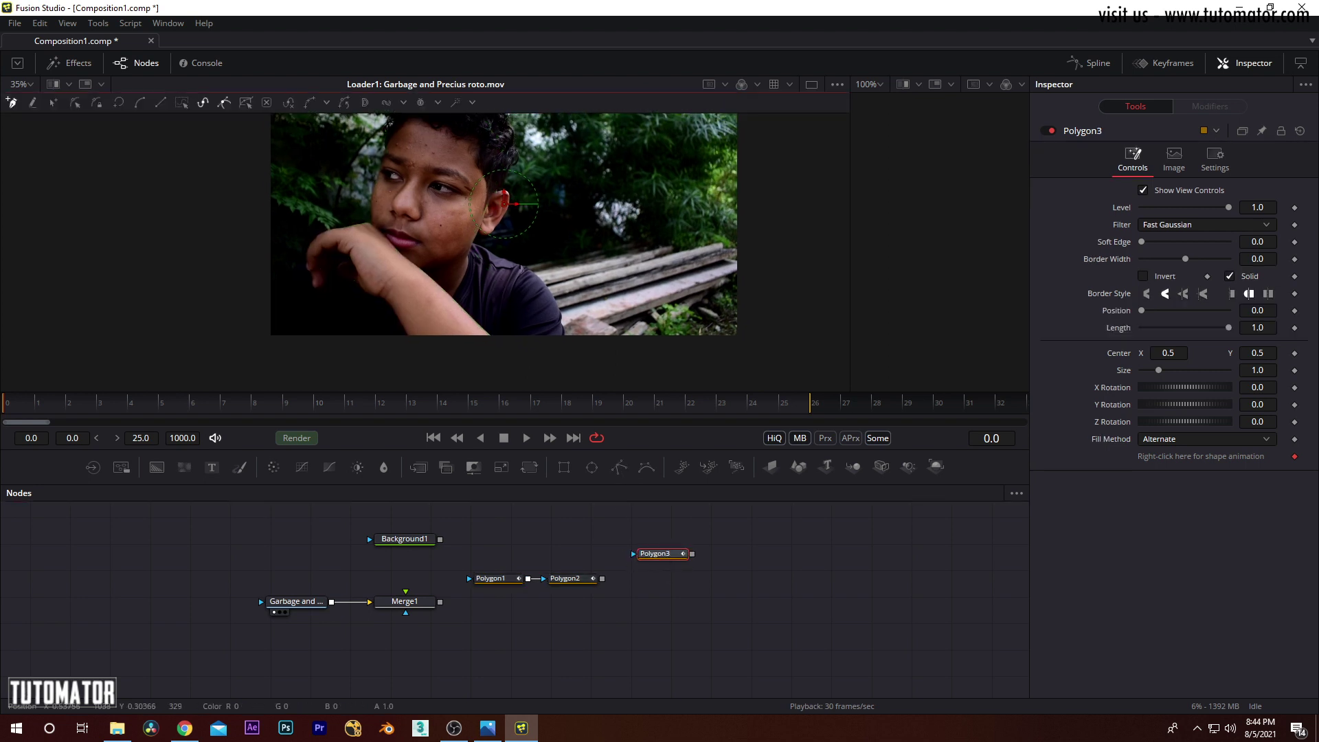
scroll(473, 257, up, 3)
click(444, 193)
drag(479, 207, 493, 212)
drag(566, 250, 642, 291)
drag(759, 333, 778, 343)
drag(787, 347, 615, 233)
drag(661, 272, 679, 286)
Continue Polygon3 down the outer sleeve edge to a curved point below the frame
drag(725, 349, 654, 271)
drag(677, 316, 629, 227)
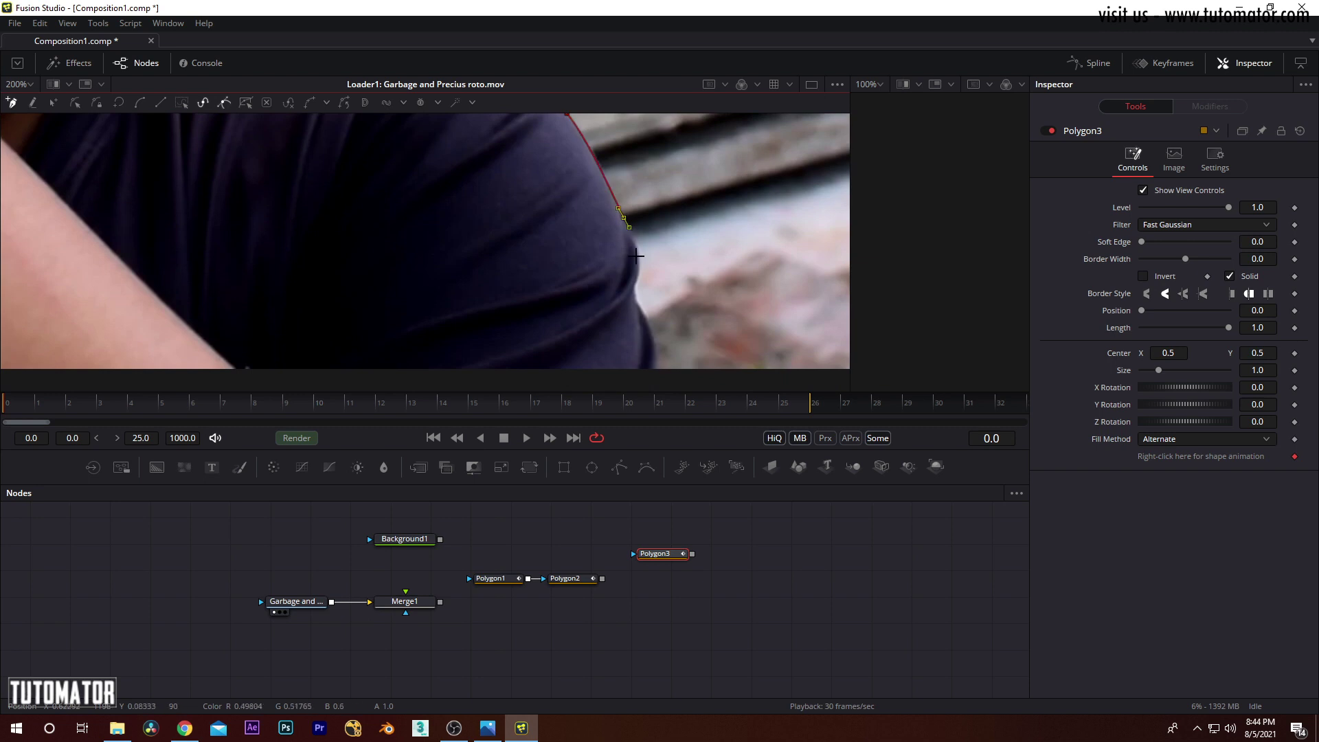
drag(651, 325, 635, 209)
drag(642, 265, 642, 277)
drag(90, 330, 562, 415)
Close Polygon3 with rough points inside the forearm, over the hand and across the lower face back to the neck
scroll(397, 271, down, 5)
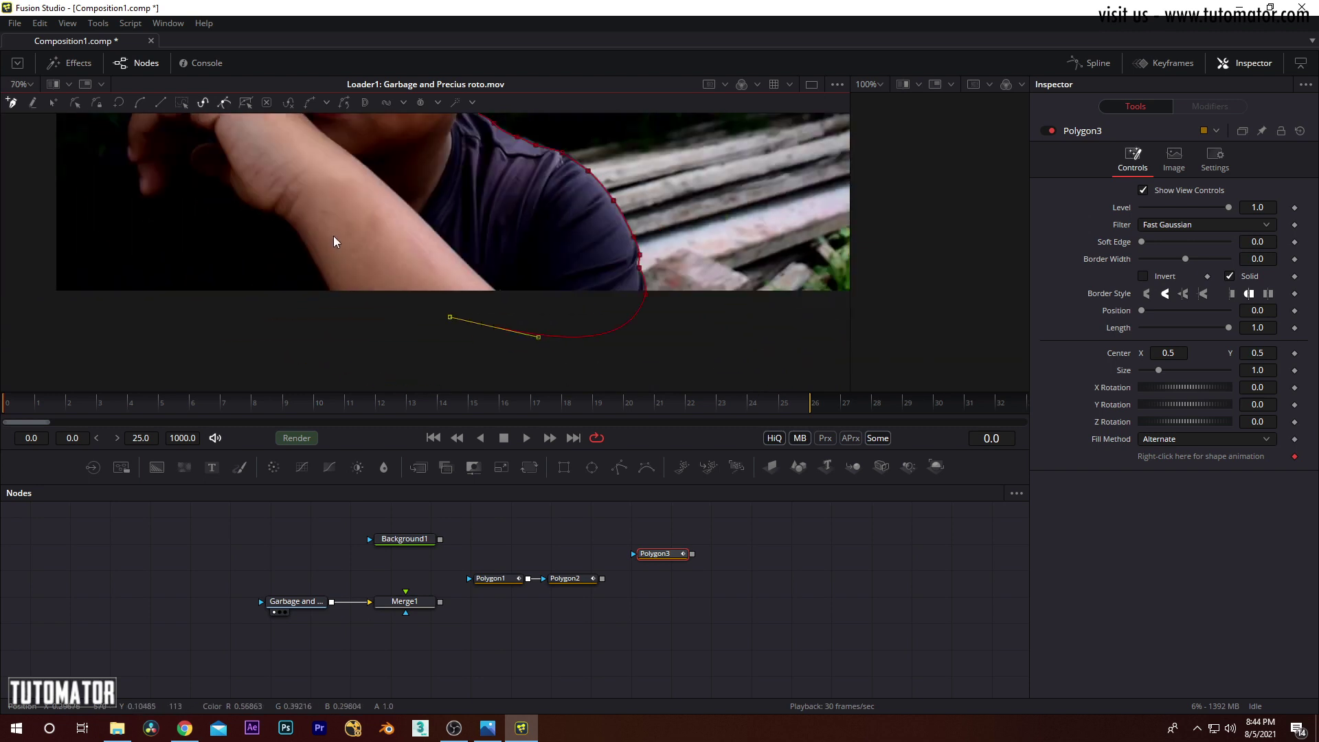
drag(333, 237, 339, 276)
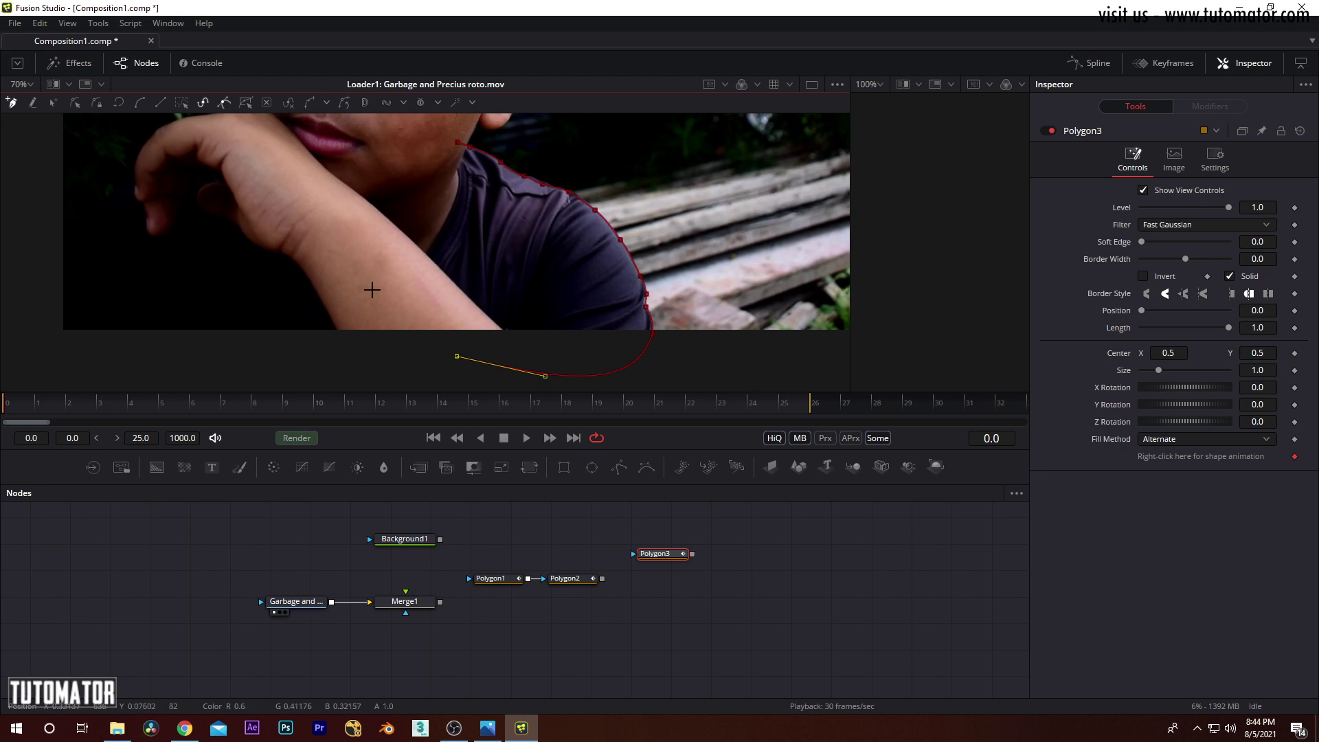
click(359, 308)
click(279, 215)
drag(227, 153, 293, 281)
click(299, 267)
click(359, 218)
click(425, 219)
click(458, 219)
click(526, 272)
drag(549, 254, 501, 223)
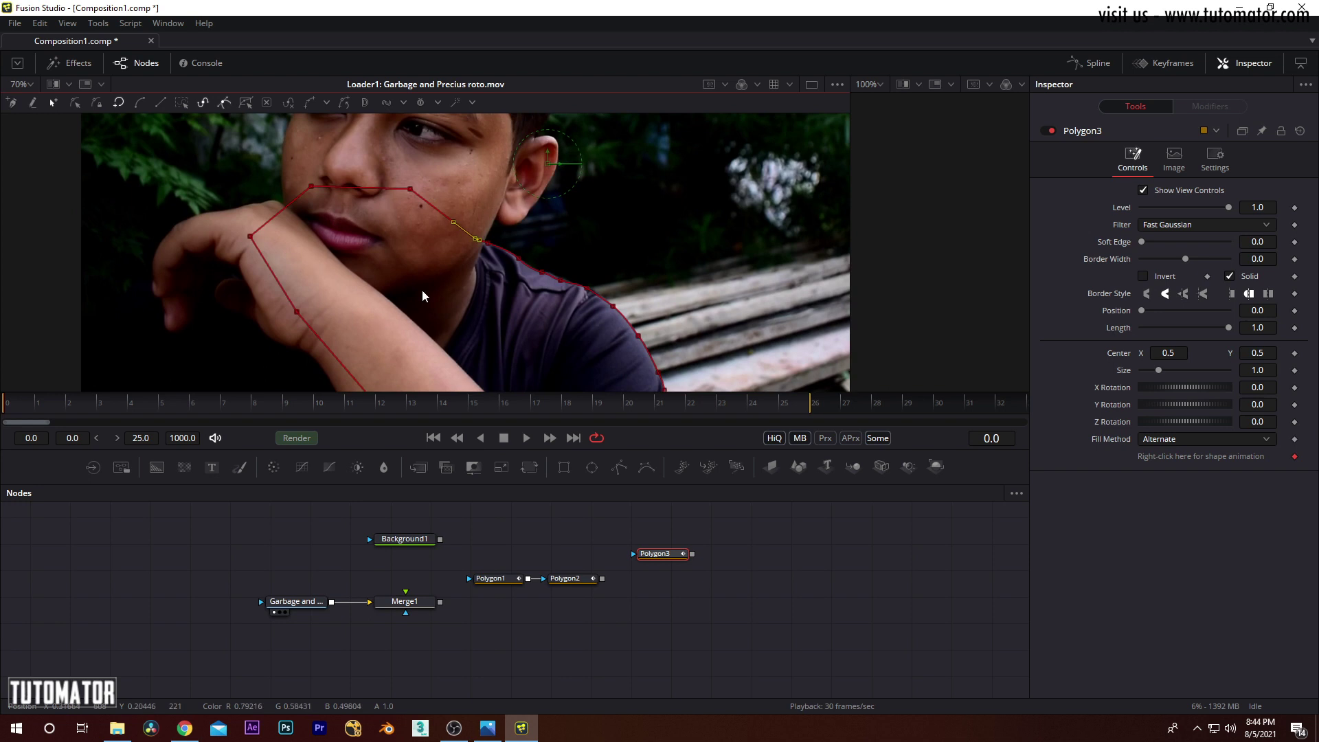
Add a separate Polygon4 node and start its outline along the planks' upper edge, through the shirt to the forearm
mouse_move(416, 240)
mouse_down()
mouse_move(333, 199)
mouse_move(398, 232)
mouse_up()
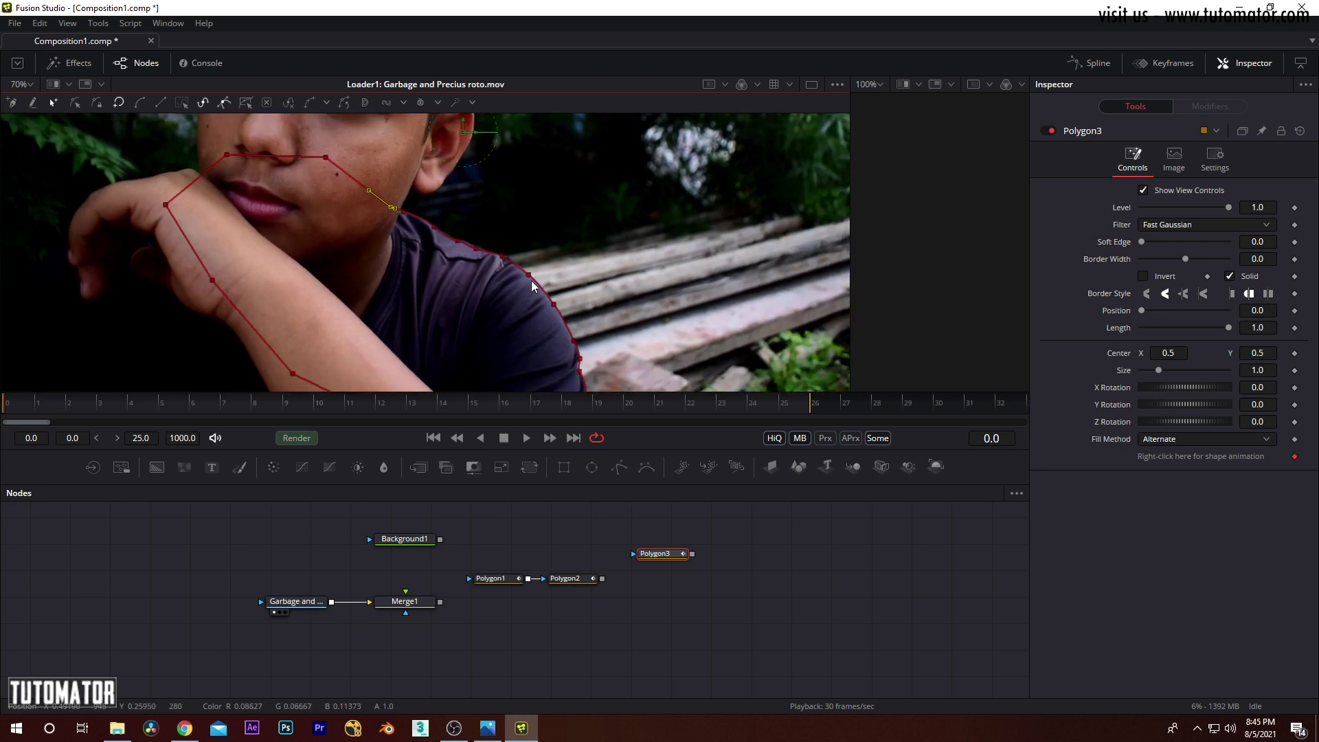
drag(532, 283, 431, 287)
scroll(418, 286, down, 2)
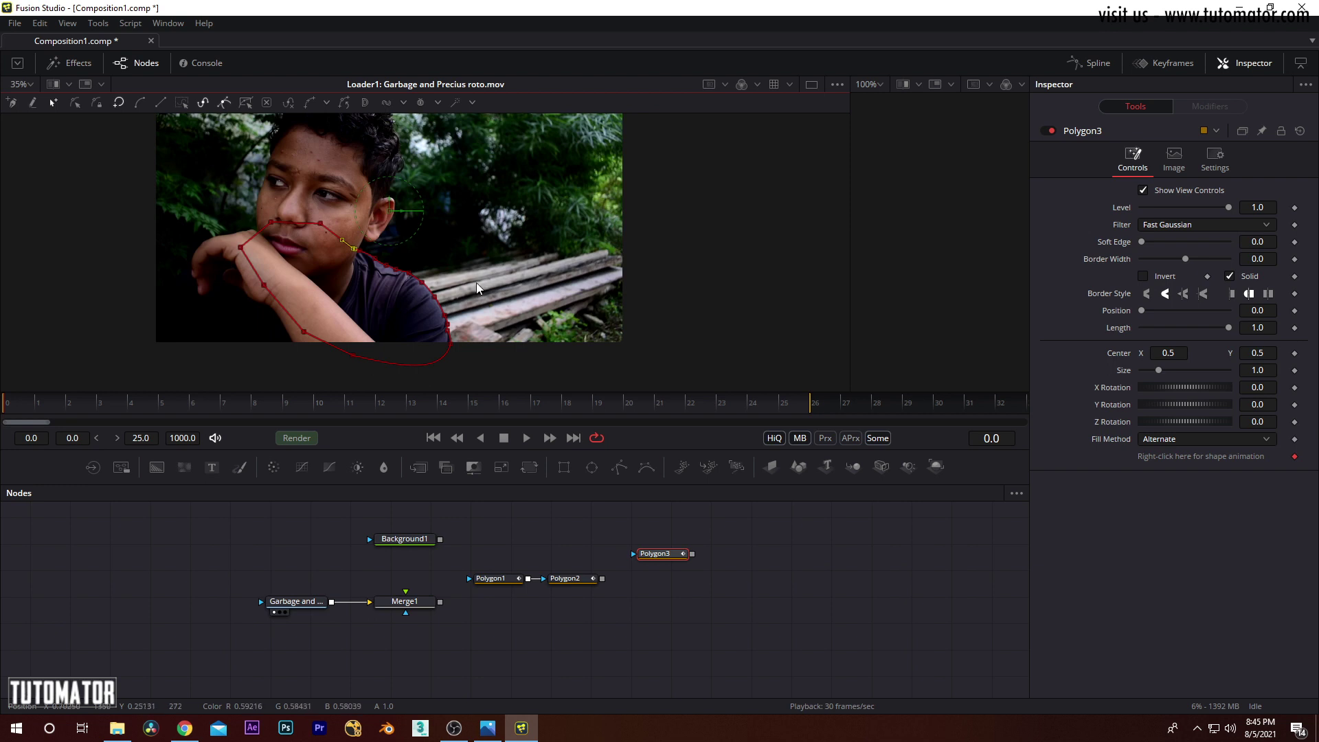
click(616, 471)
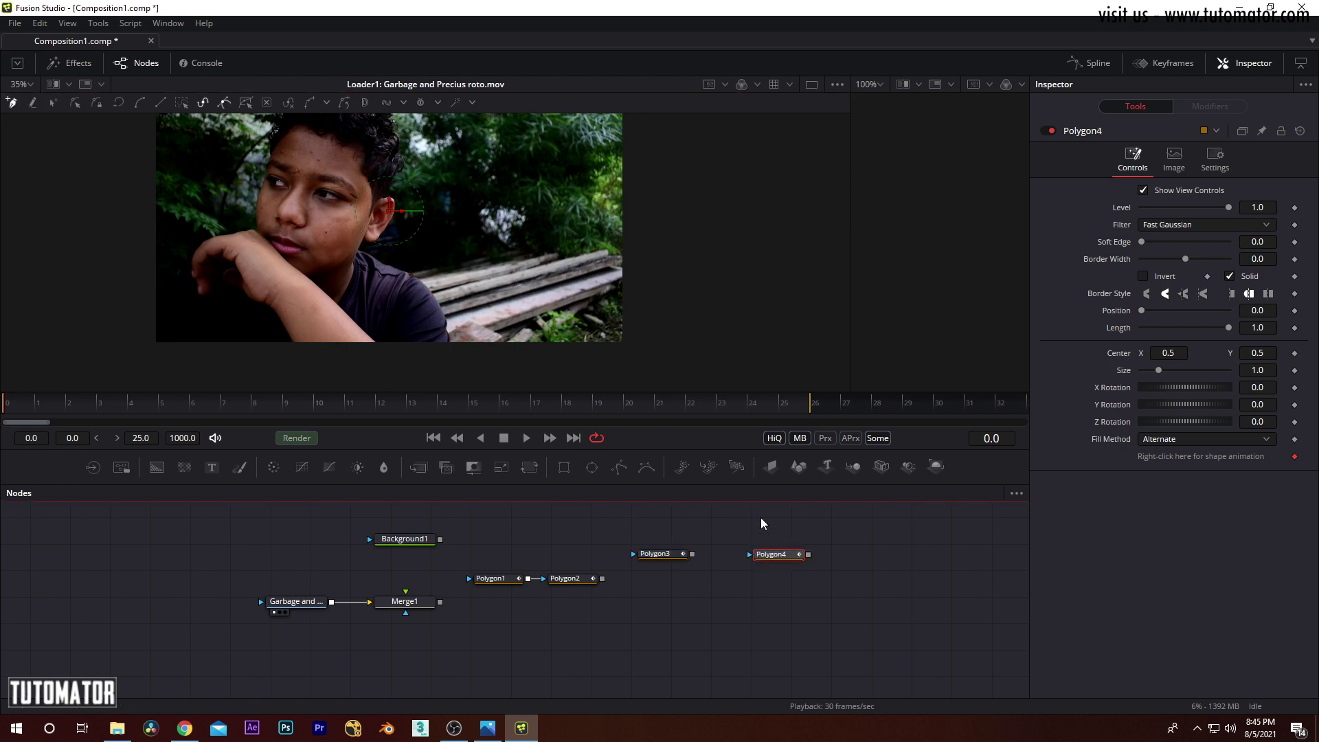
scroll(458, 302, up, 1)
click(547, 227)
click(371, 264)
click(264, 311)
drag(296, 377, 269, 310)
Close Polygon4 with points below the frame, past the footage's edge and back along the top of the planks
click(276, 346)
click(432, 329)
click(620, 266)
click(679, 195)
click(643, 164)
click(565, 171)
click(520, 160)
drag(609, 240, 579, 392)
drag(519, 251, 505, 202)
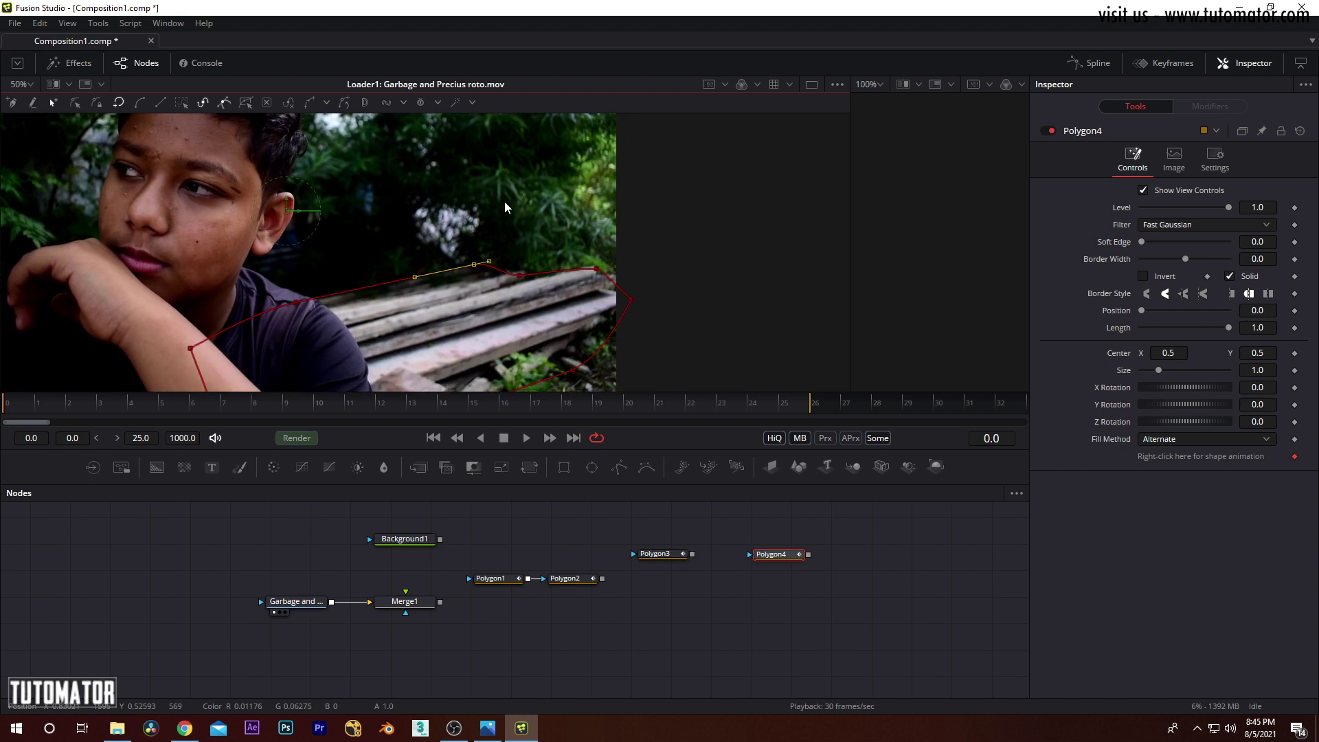
Refine Polygon4's points along the planks' upper edge and around their far corner
drag(494, 273, 463, 271)
scroll(536, 269, up, 3)
click(620, 264)
drag(620, 264, 537, 272)
drag(483, 229, 426, 266)
click(378, 270)
drag(275, 252, 262, 254)
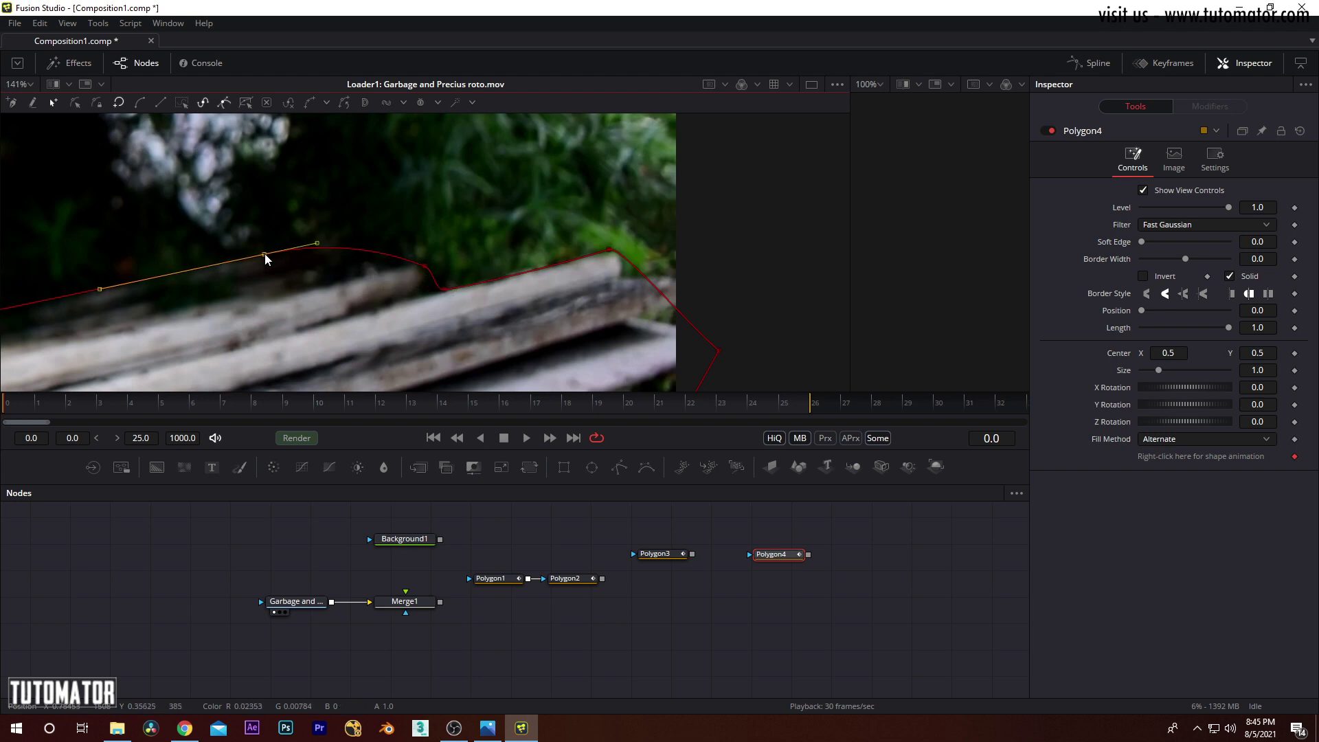
drag(550, 280, 493, 228)
drag(661, 299, 617, 230)
drag(607, 255, 628, 229)
scroll(628, 235, down, 4)
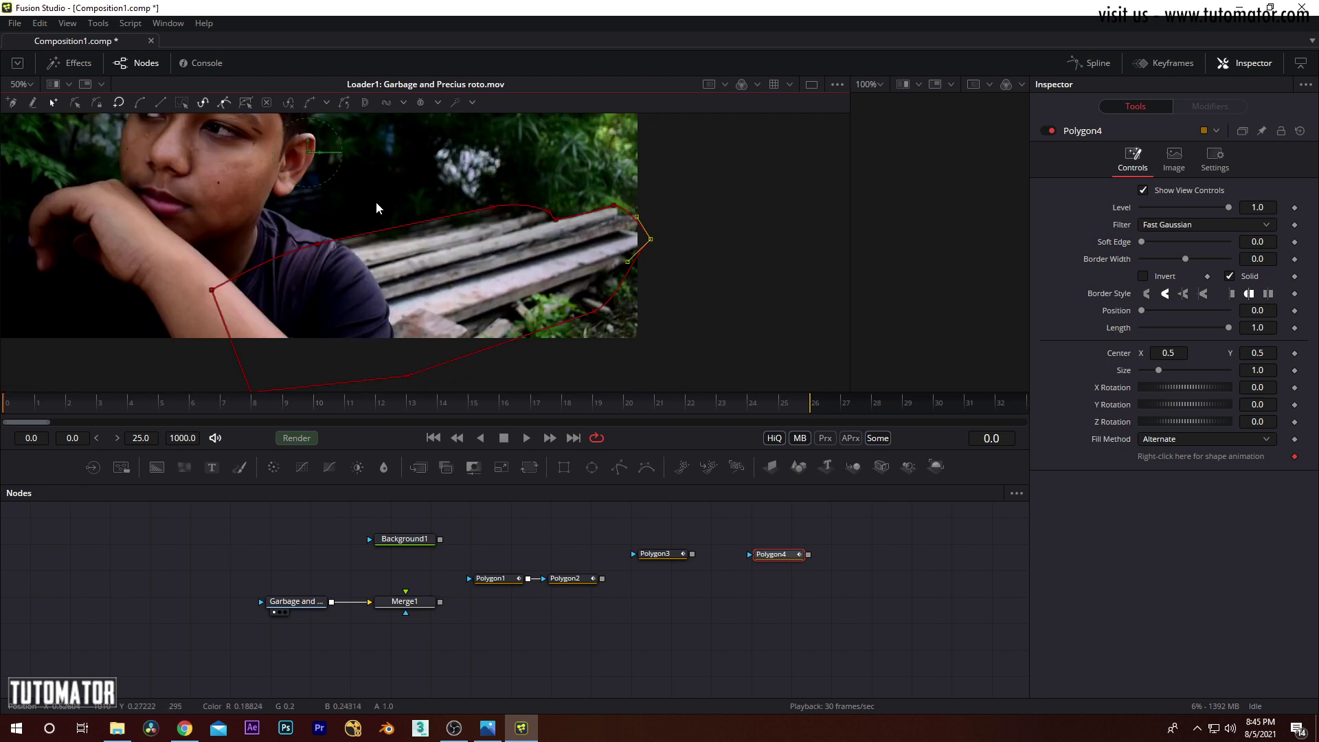
Chain Polygon3 and Polygon4 after Polygon2 and line the nodes up in one row
drag(432, 289, 555, 329)
drag(844, 520, 745, 571)
click(636, 536)
drag(801, 536, 639, 583)
drag(762, 575, 719, 576)
Select all four polygon nodes and scrub the clip from frame 0 to 26 and back to compare outlines with the movement
drag(821, 531, 467, 603)
scroll(534, 261, down, 2)
drag(572, 223, 554, 207)
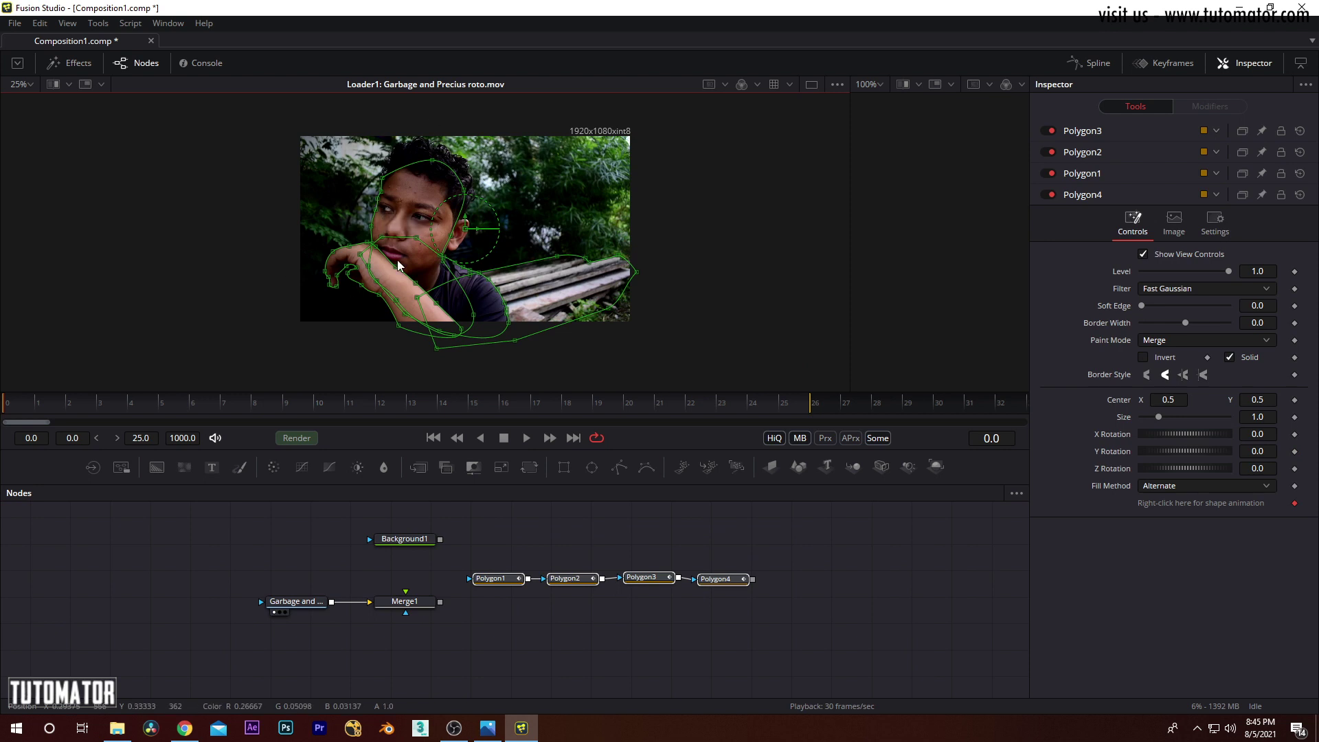
drag(537, 185, 504, 219)
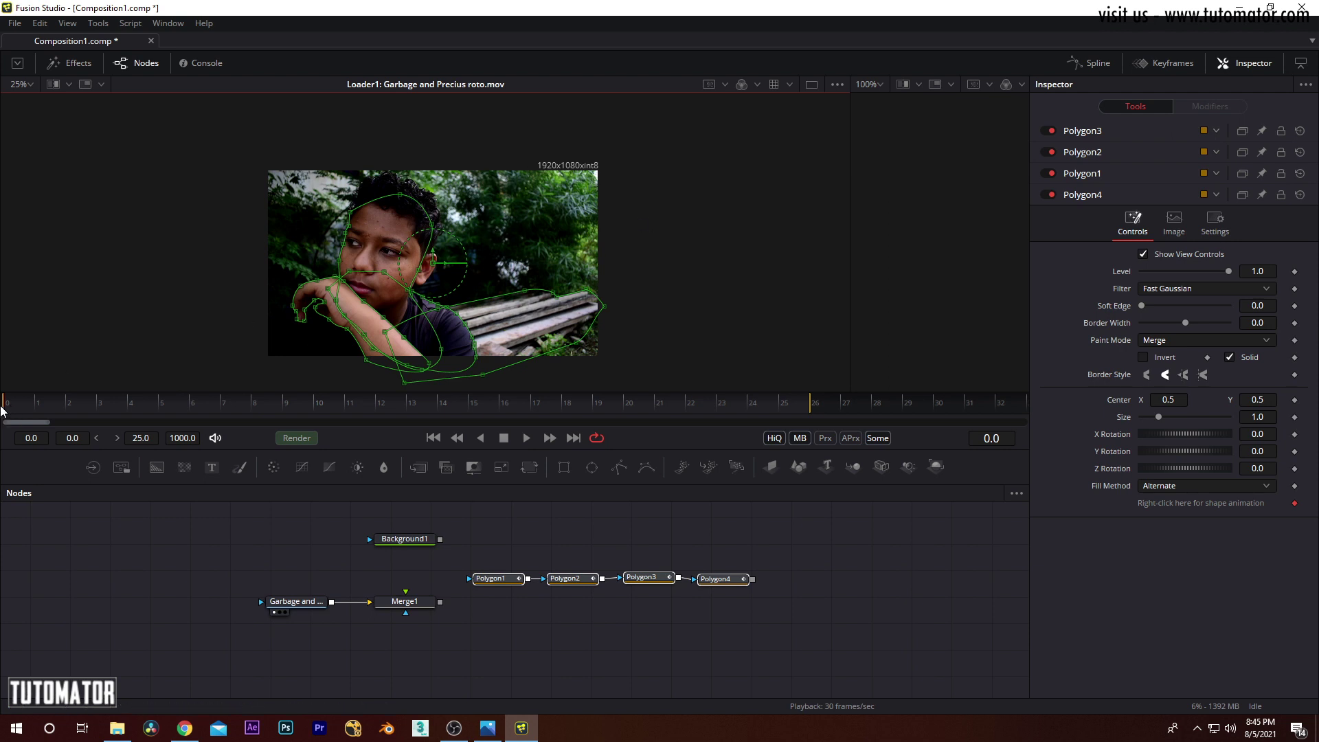
mouse_move(2, 410)
mouse_down()
mouse_move(796, 421)
mouse_move(2, 410)
mouse_up()
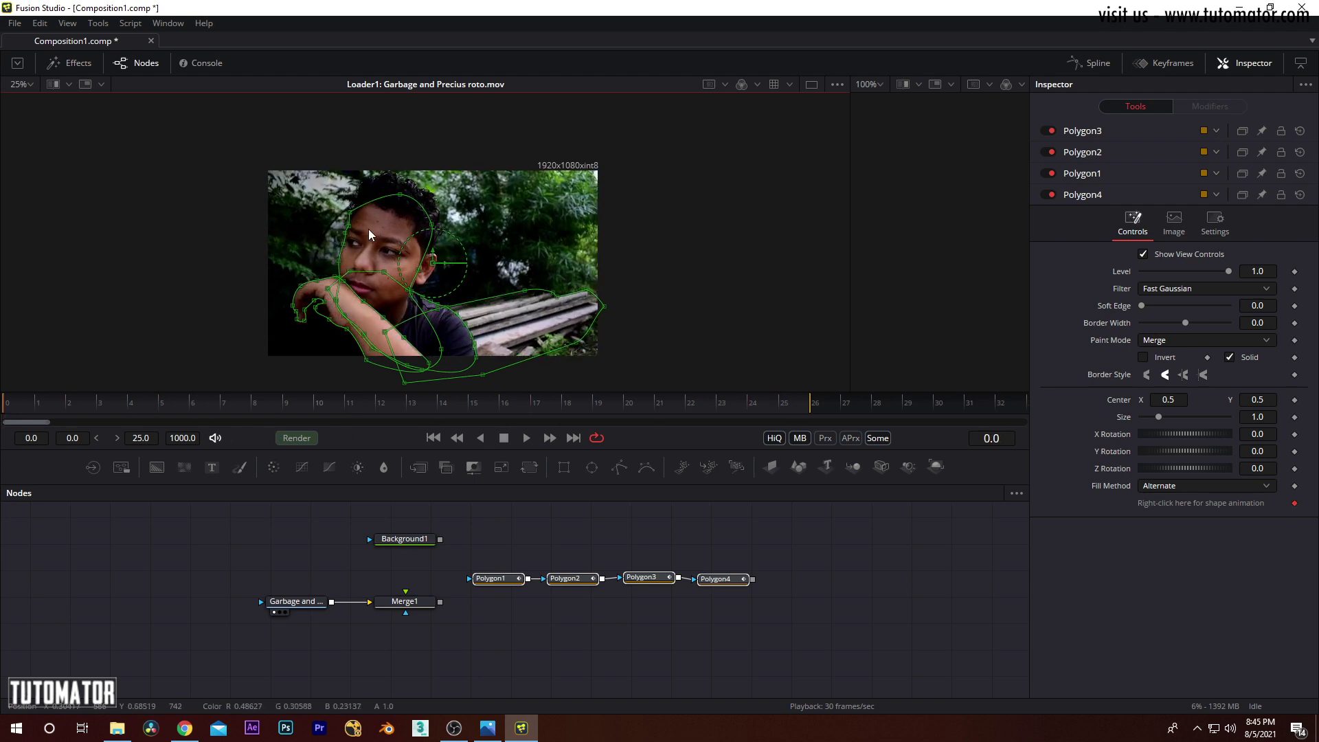
drag(9, 408, 802, 414)
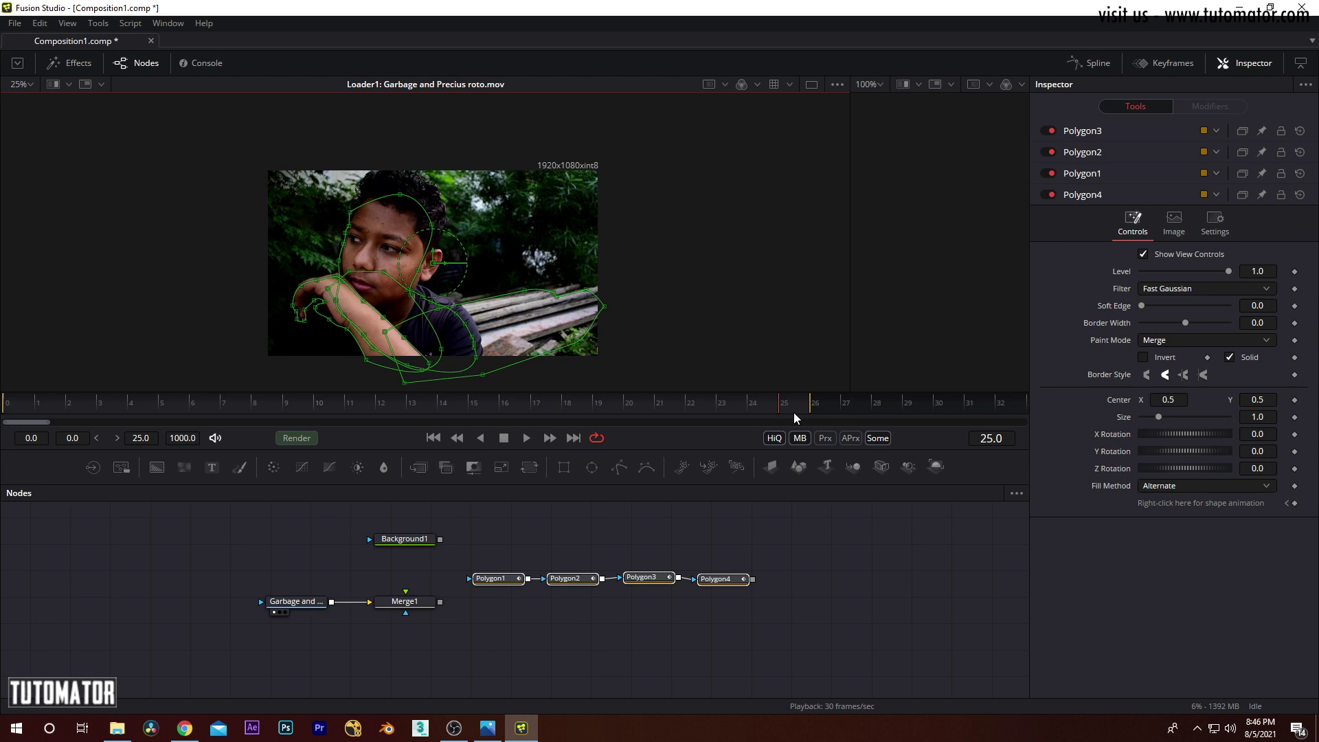
drag(795, 414, 820, 412)
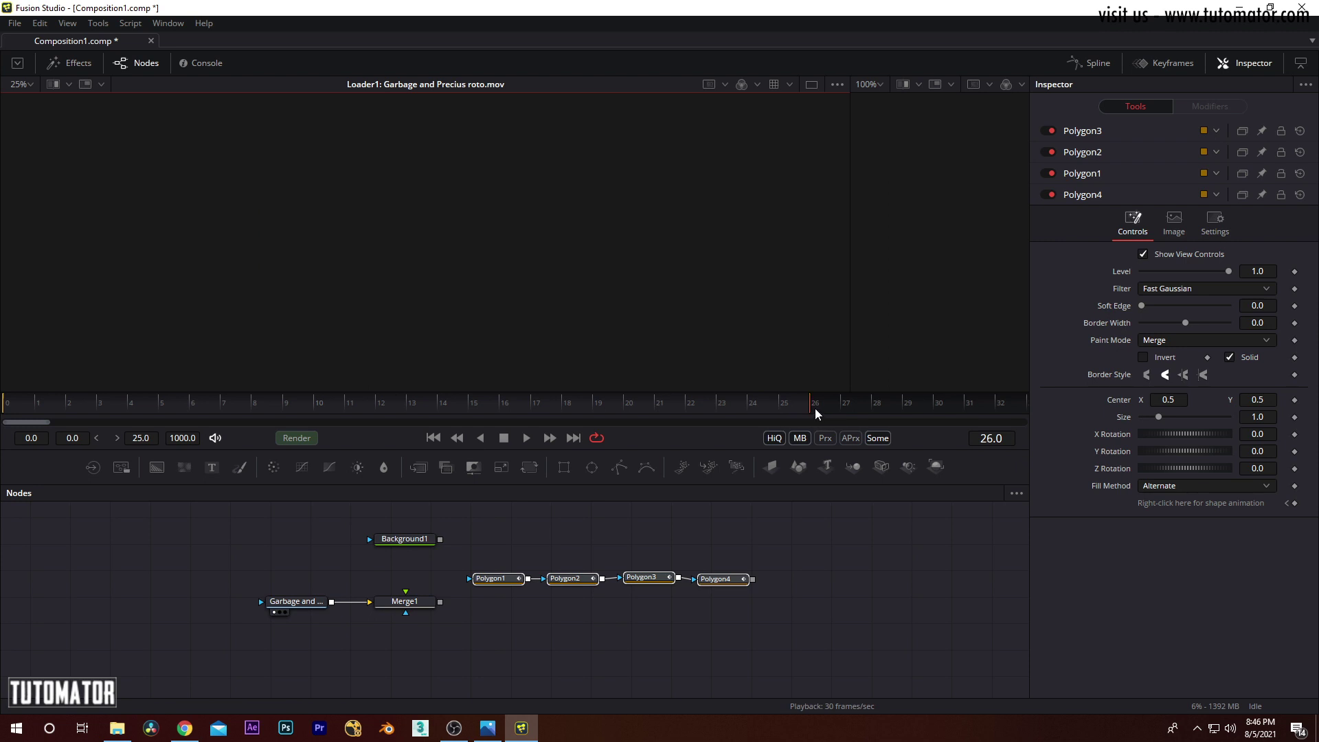
drag(815, 409, 2, 414)
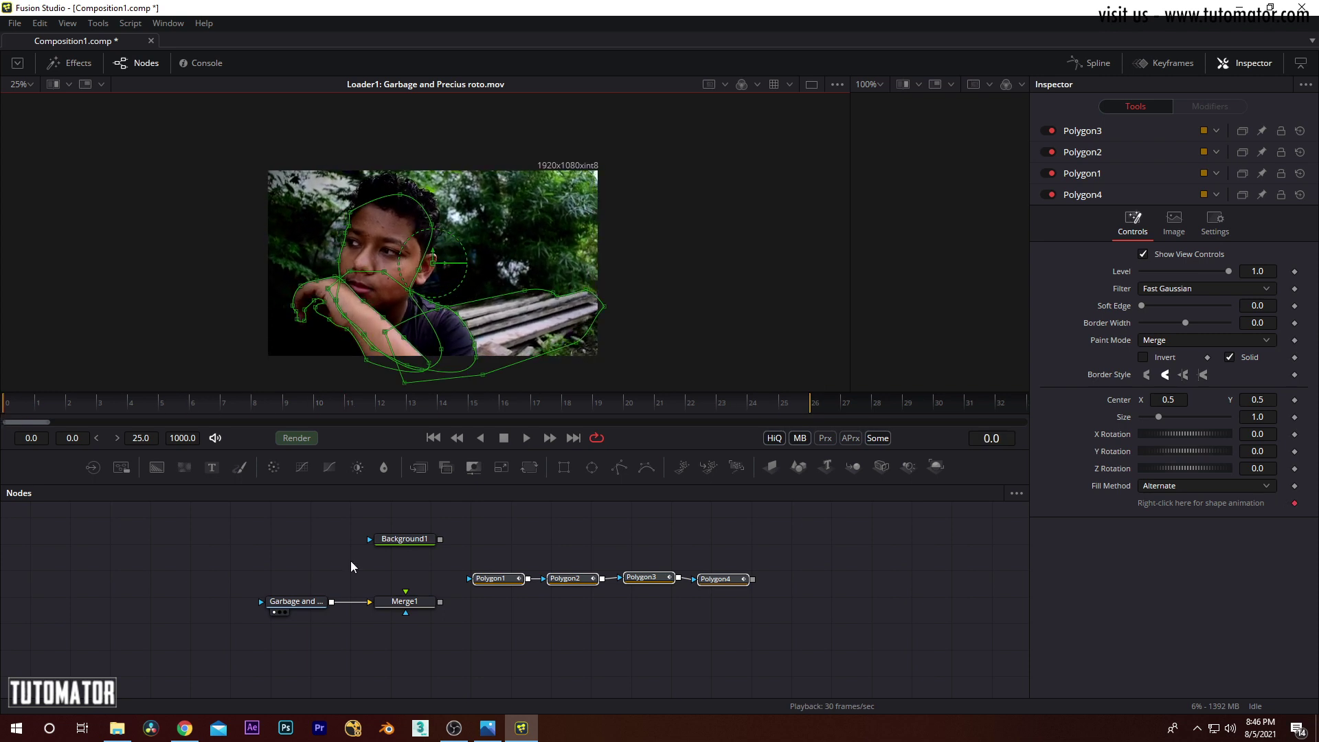
Move the chain of four polygon nodes slightly farther from Merge1 and deselect it
drag(792, 542, 373, 614)
drag(857, 524, 518, 593)
click(569, 549)
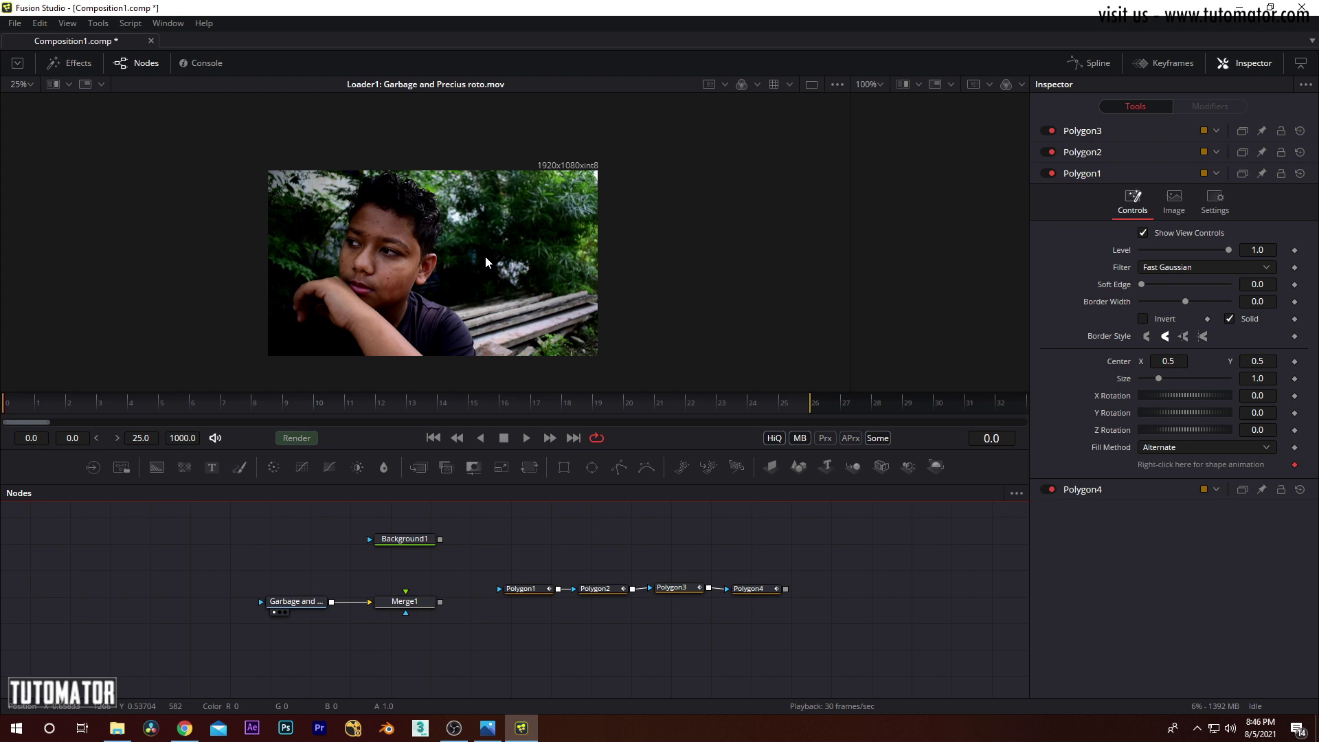
Examine the plain footage, then show all four polygon outlines over the hand, face, shirt and planks
drag(543, 267, 577, 242)
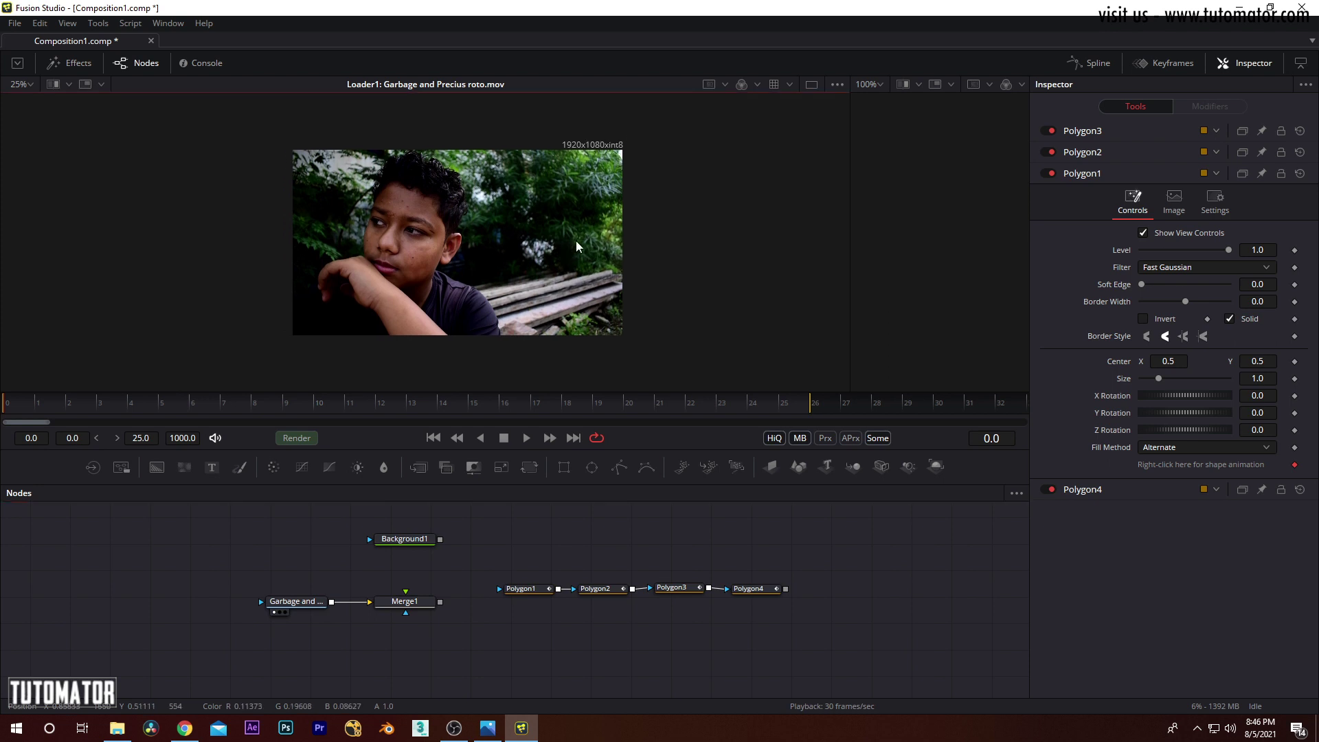
drag(594, 189, 583, 176)
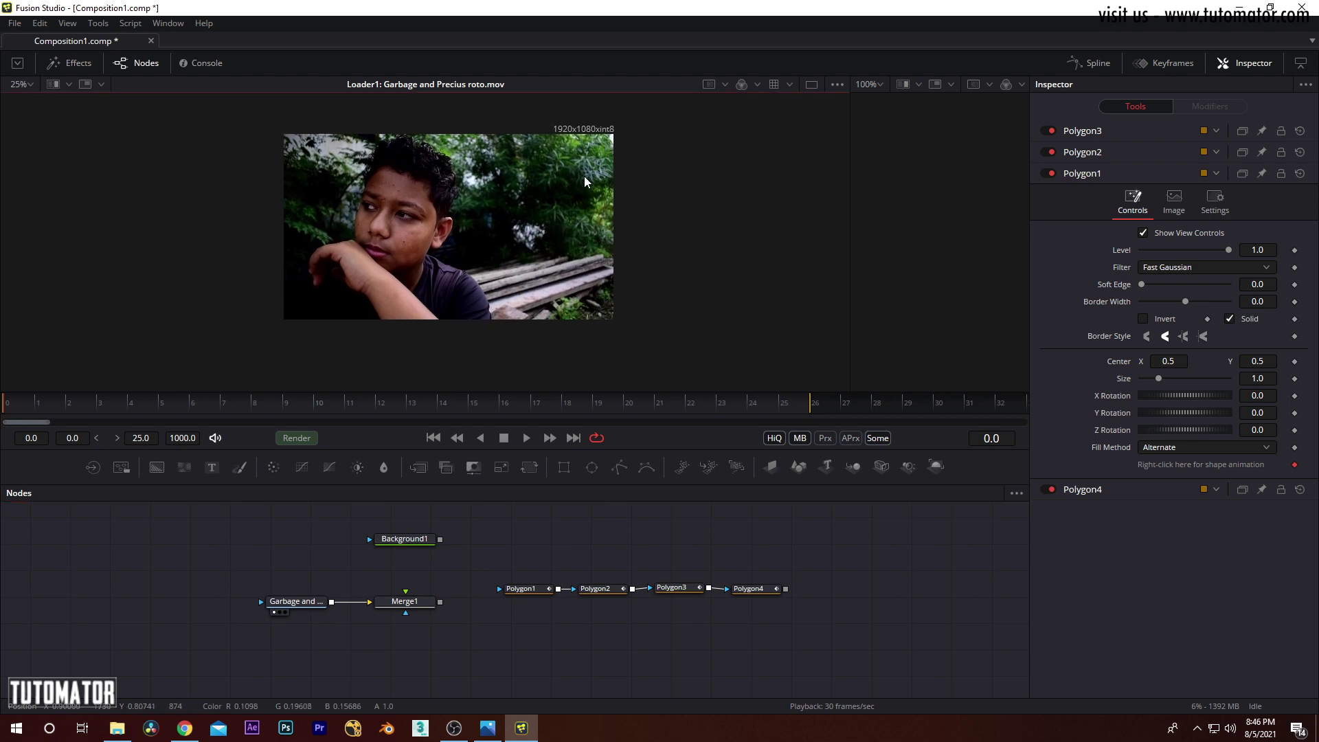
scroll(431, 222, up, 1)
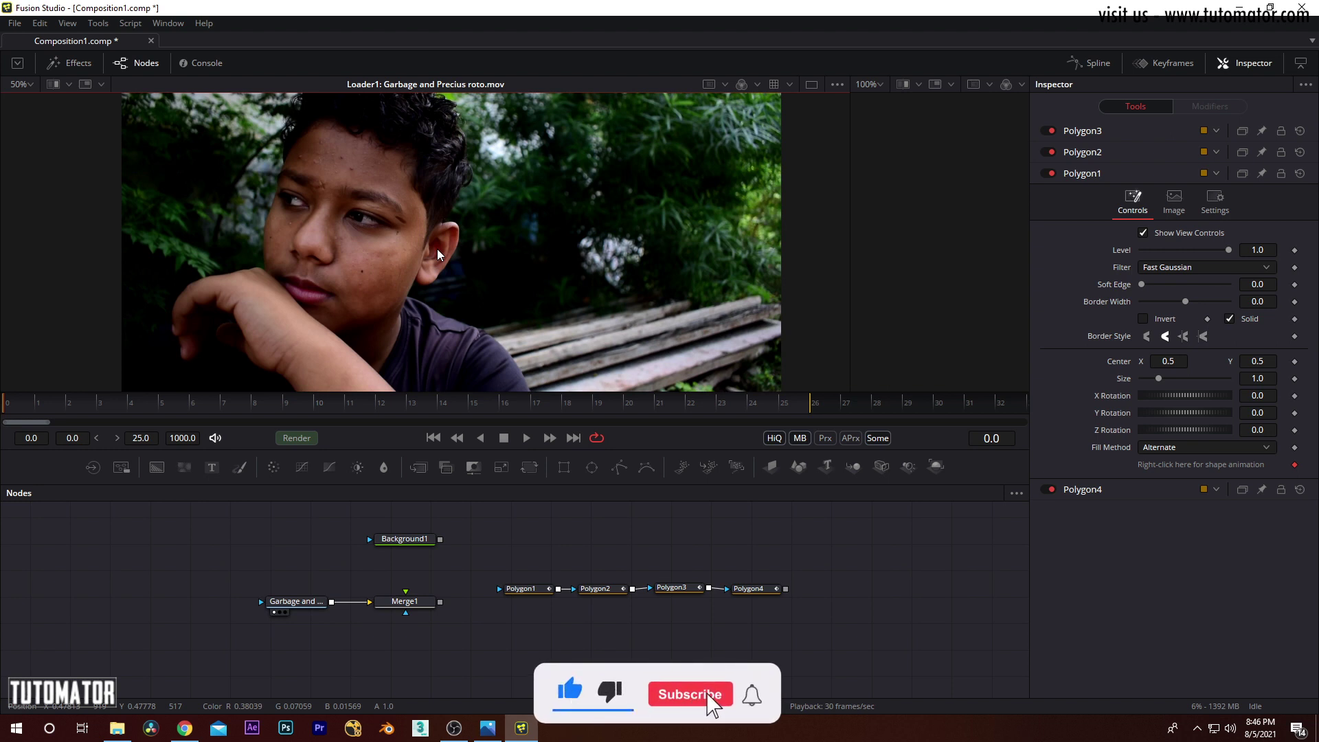
drag(485, 258, 501, 250)
drag(896, 531, 479, 618)
drag(414, 364, 484, 335)
scroll(457, 318, up, 1)
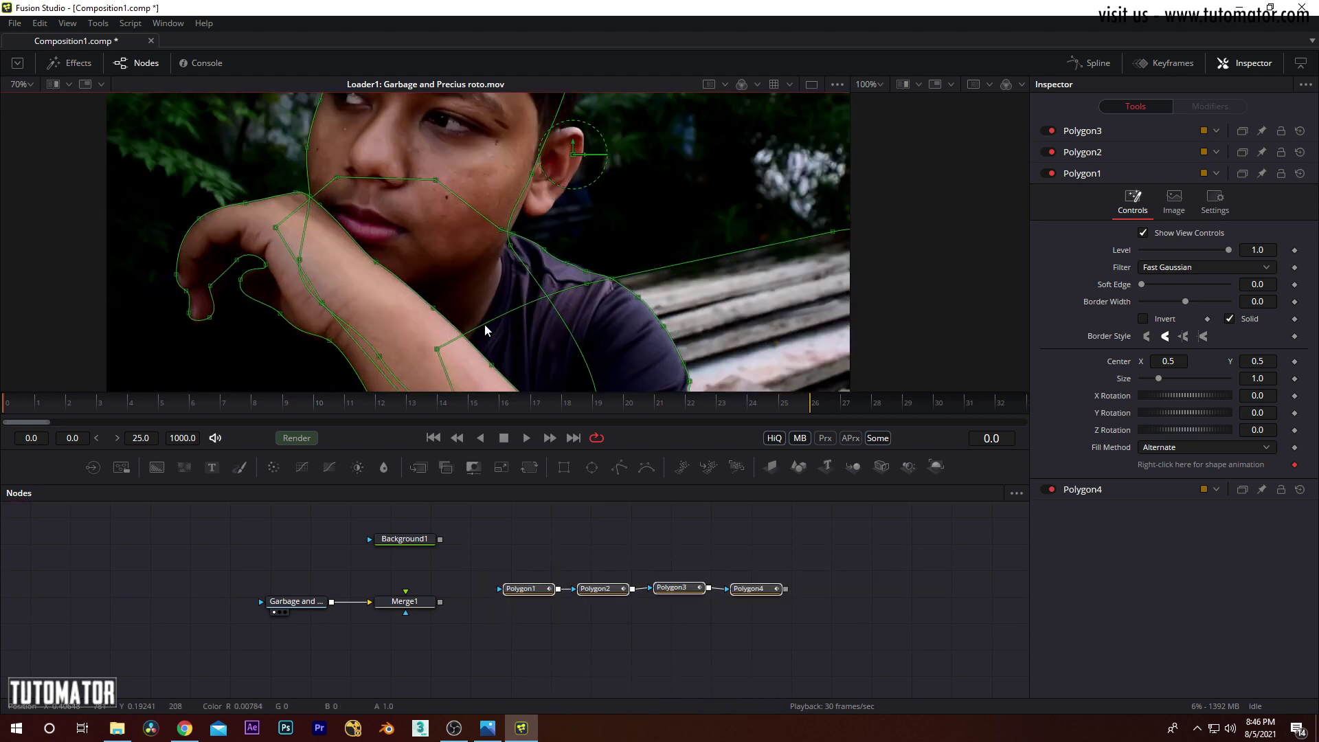
Select Polygon1 and compare its outline with the hand's position at frame 16
click(540, 588)
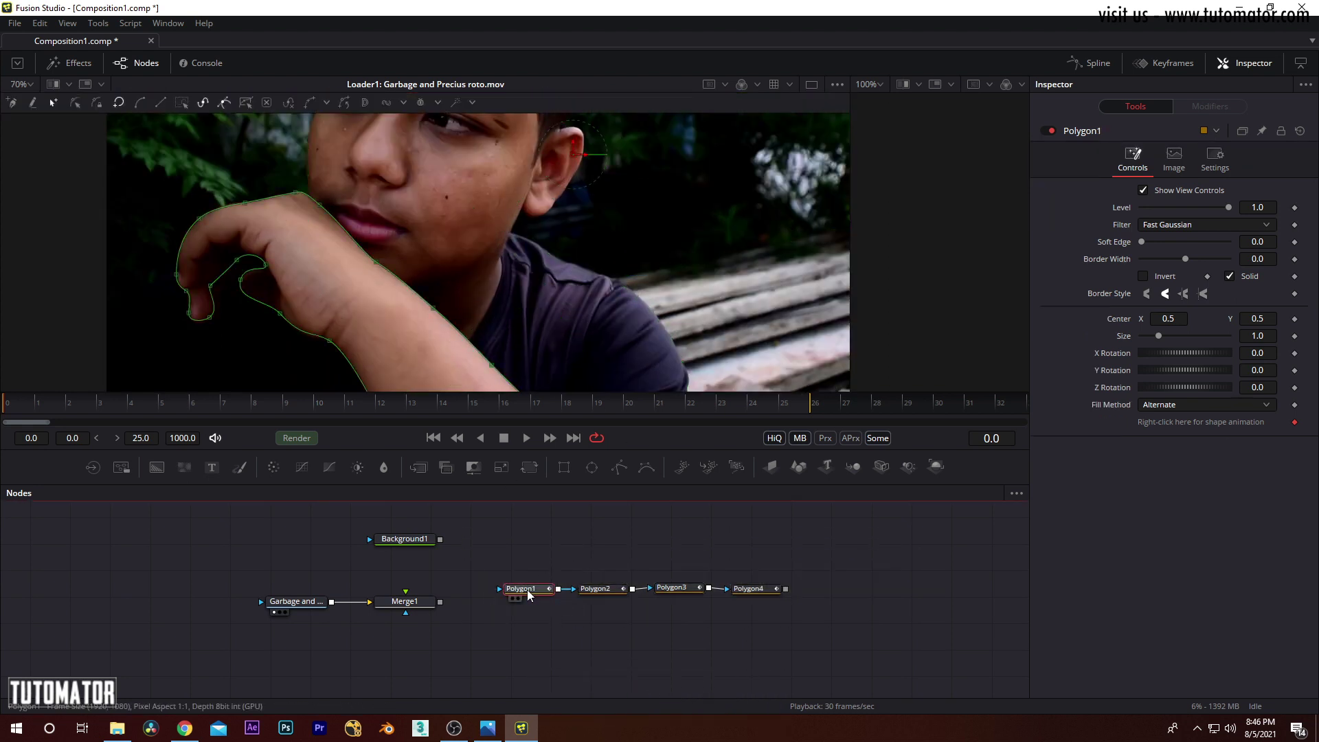
drag(414, 275, 360, 285)
scroll(382, 276, down, 1)
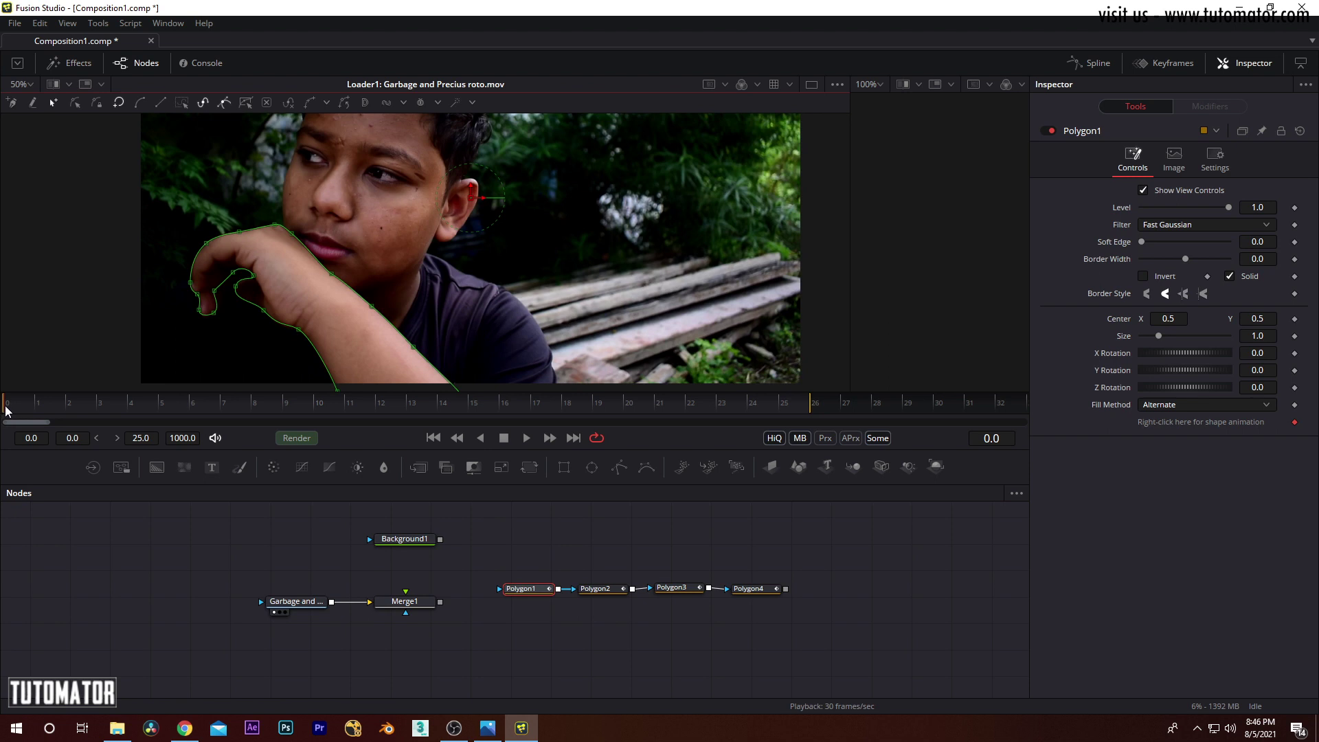
click(497, 403)
click(514, 402)
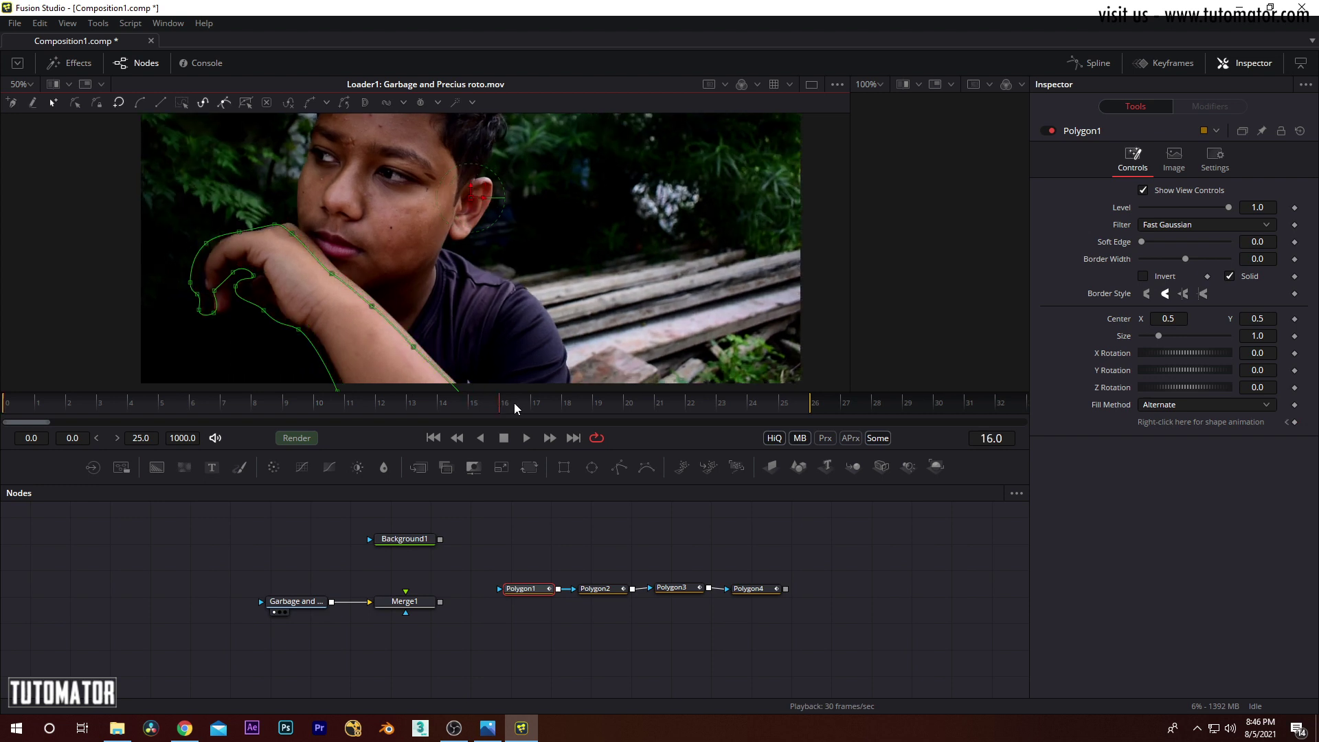
drag(390, 249, 439, 208)
Select all of Polygon1's points and set a shape keyframe for the hand outline at frame 0
drag(143, 159, 534, 392)
click(8, 410)
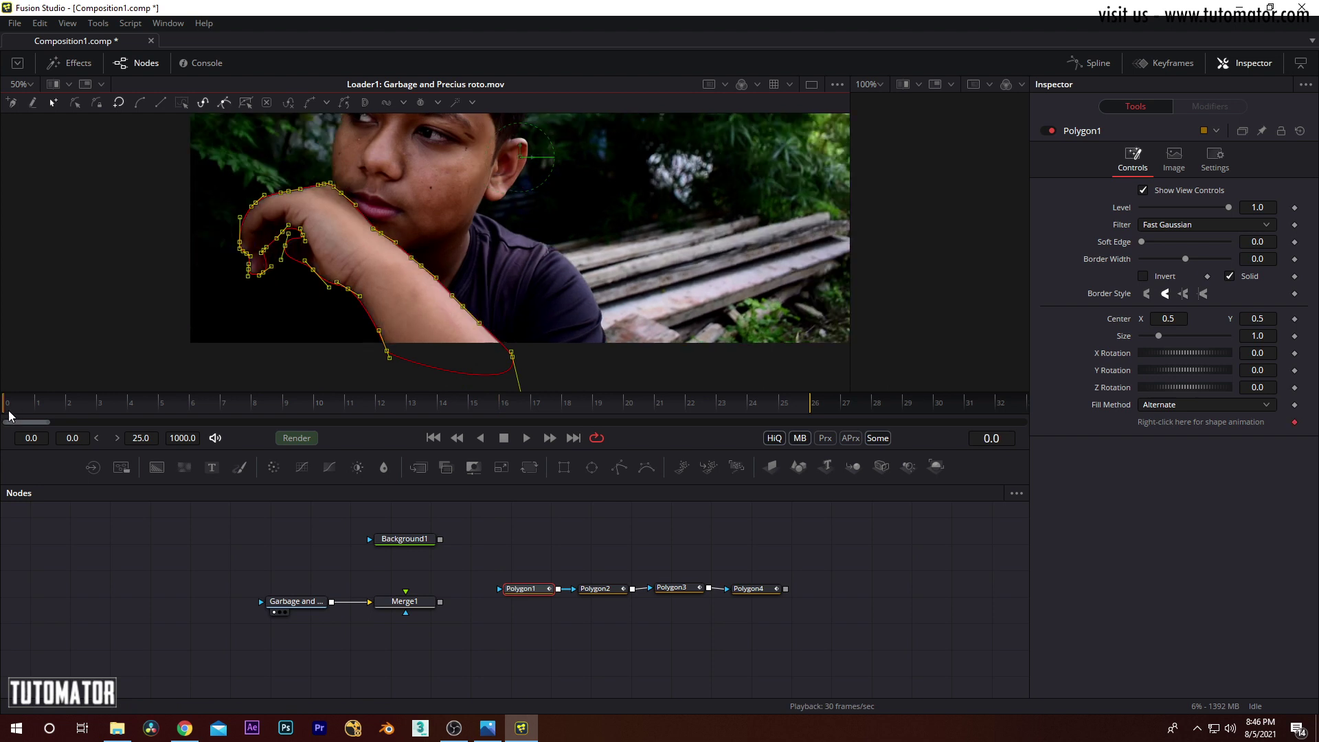
click(41, 405)
click(69, 406)
click(121, 406)
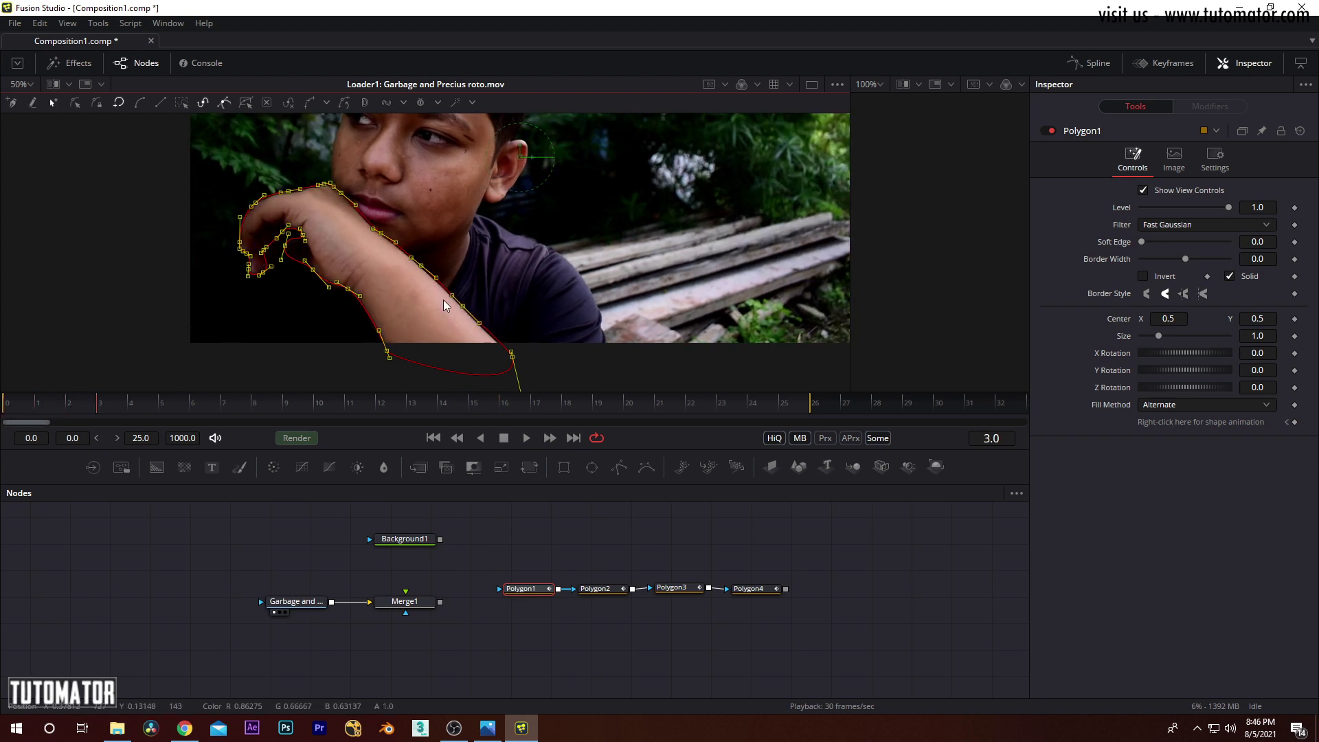
drag(77, 406, 3, 410)
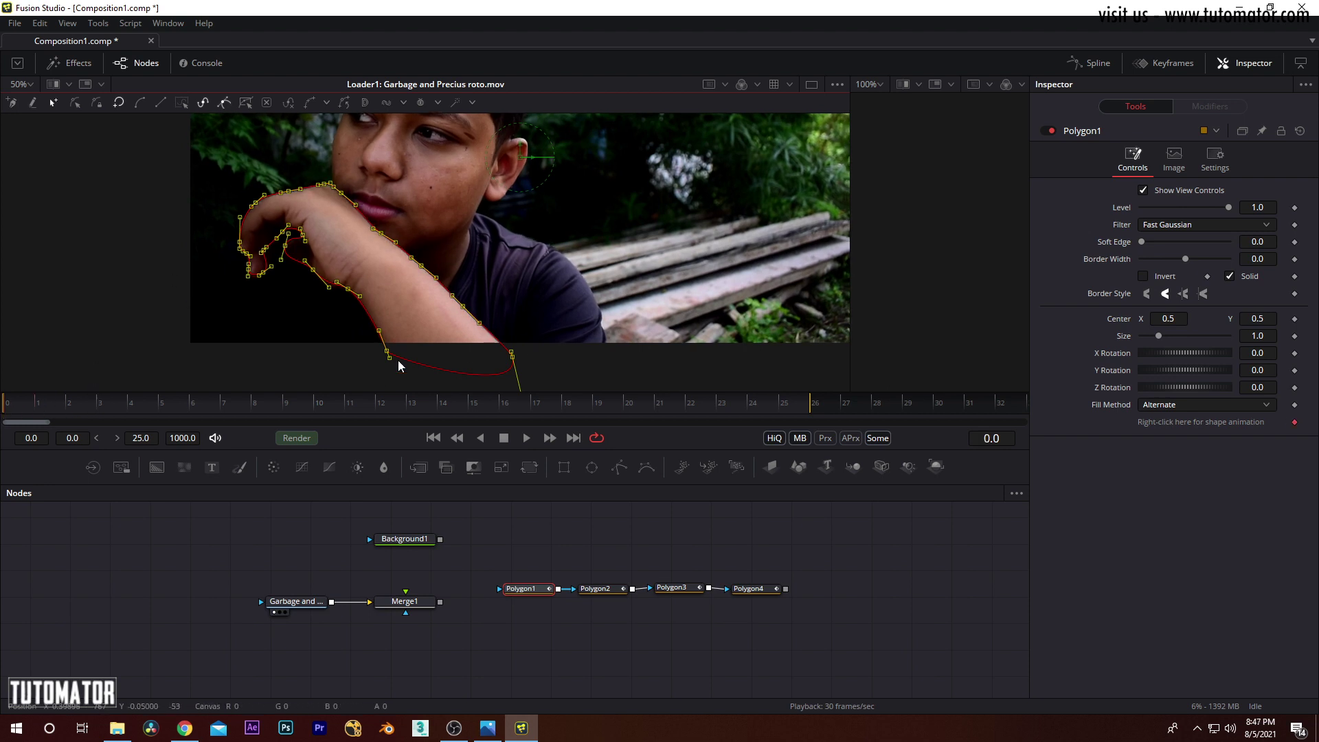
right_click(1173, 422)
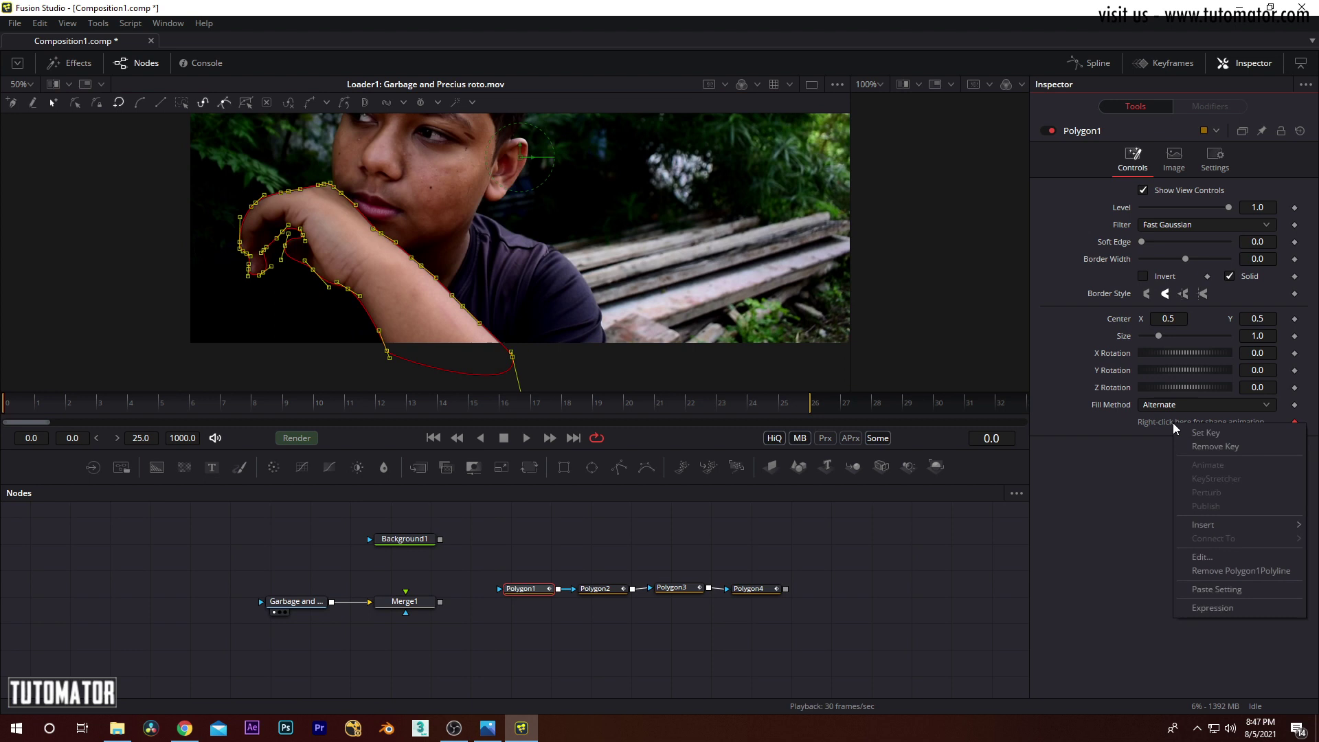
click(1201, 432)
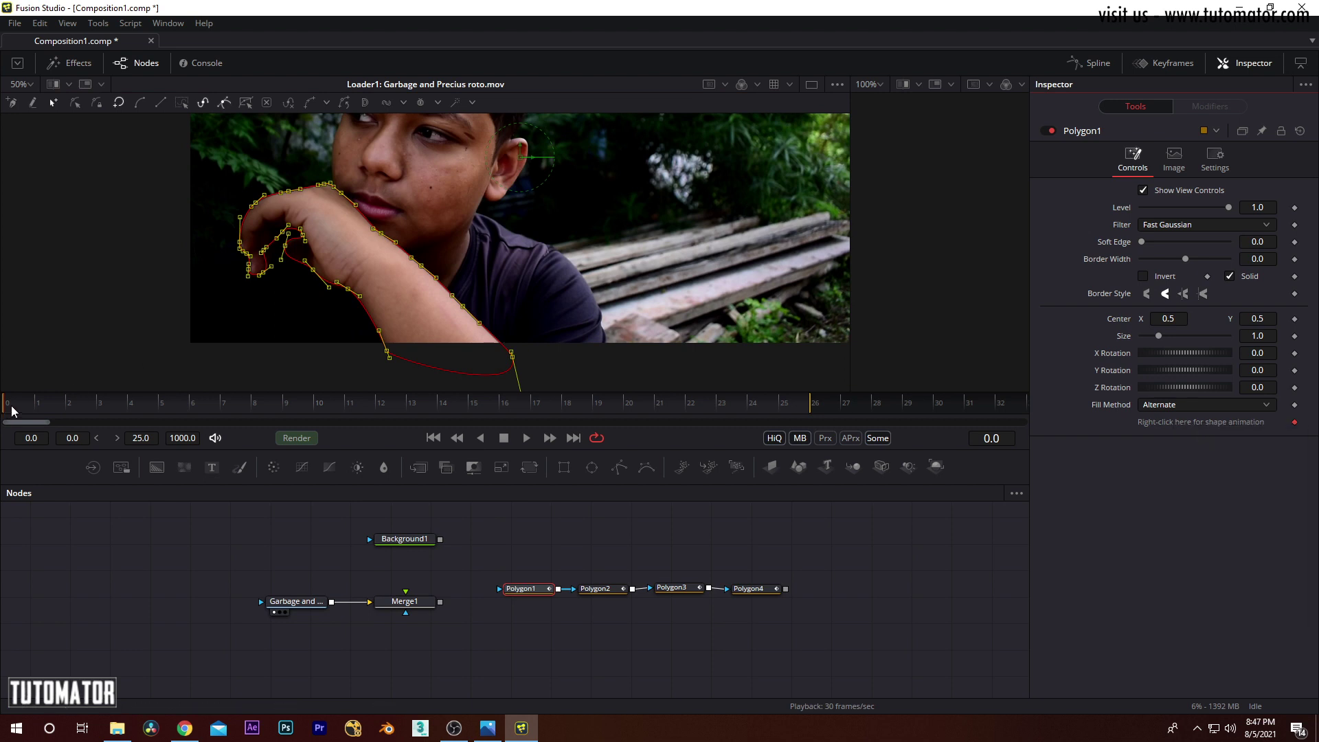
At frame 16, shift Polygon1 onto the moved hand and adjust its outer finger point
click(500, 402)
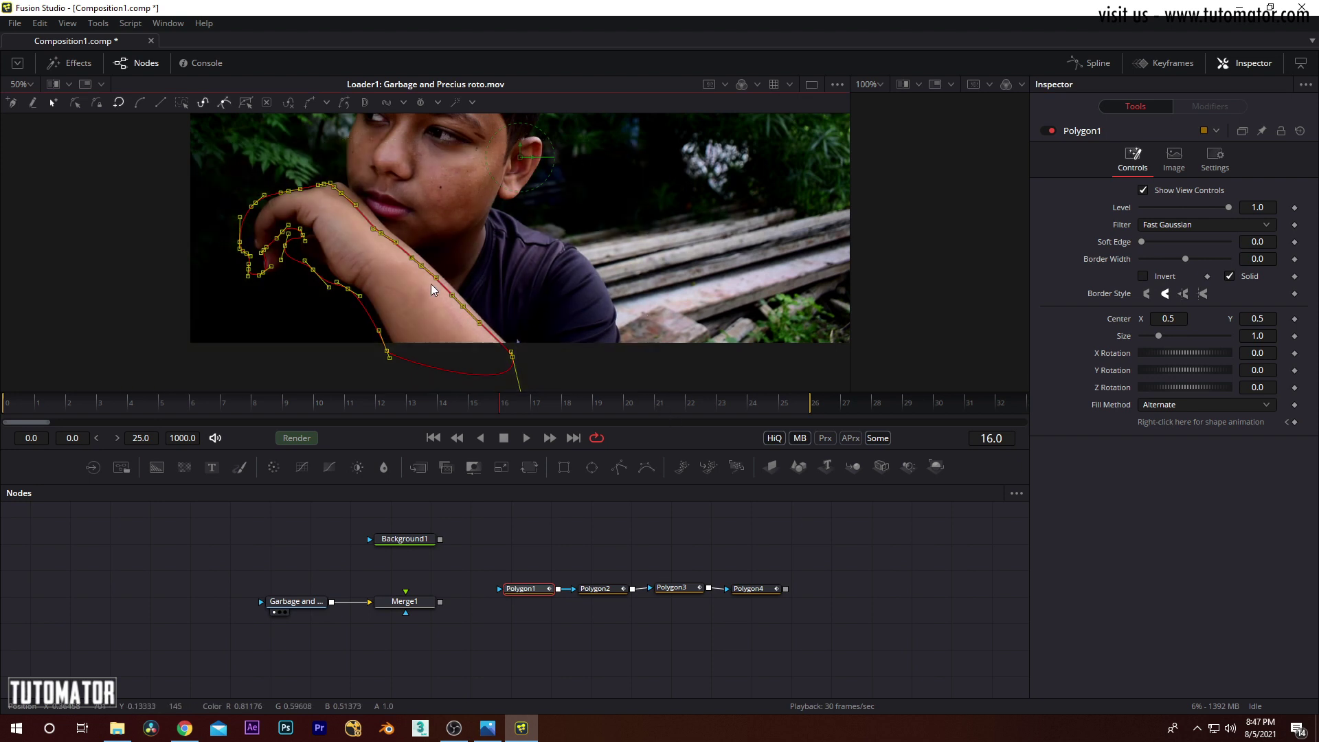
drag(304, 240, 348, 292)
scroll(347, 291, up, 3)
drag(410, 142, 403, 184)
drag(162, 346, 265, 232)
scroll(255, 276, up, 2)
click(180, 195)
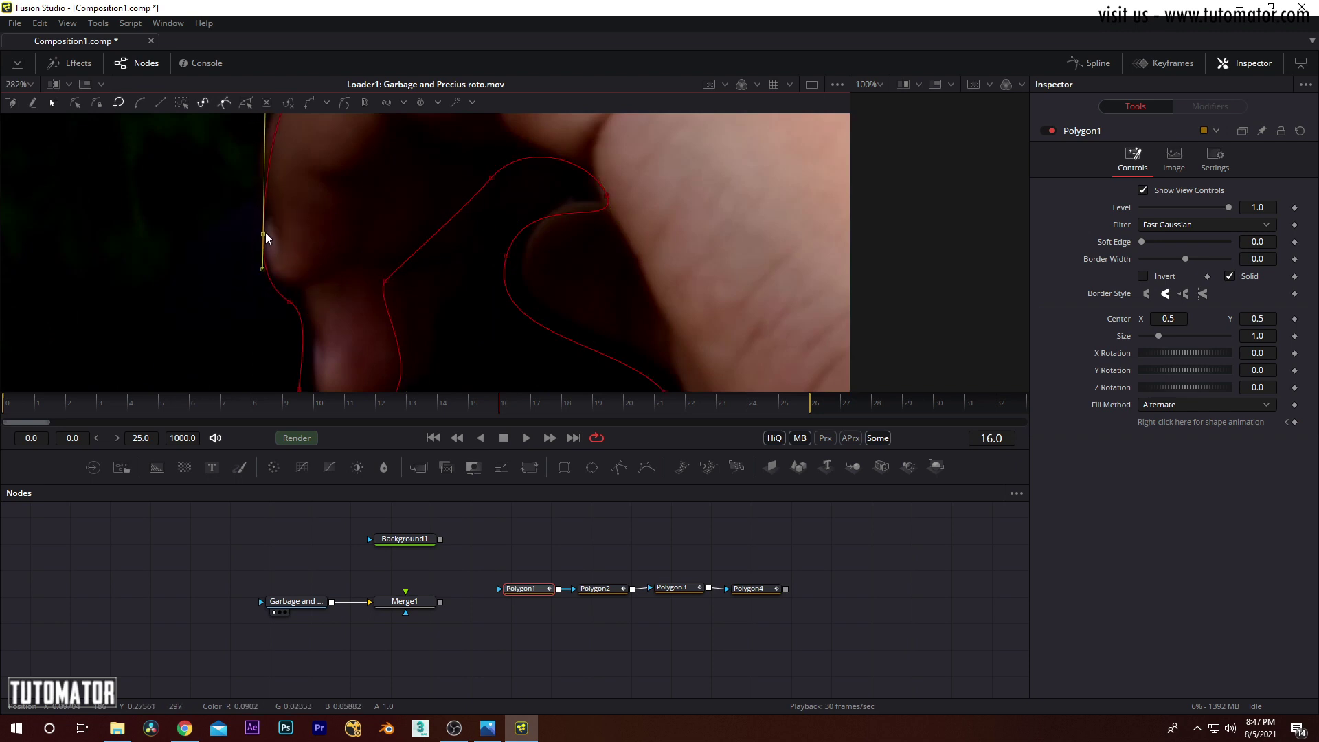
Fit Polygon1's points around the bent finger and its fingertip at frame 16
drag(289, 301, 300, 291)
drag(341, 338, 322, 196)
click(281, 249)
drag(281, 249, 296, 237)
click(366, 266)
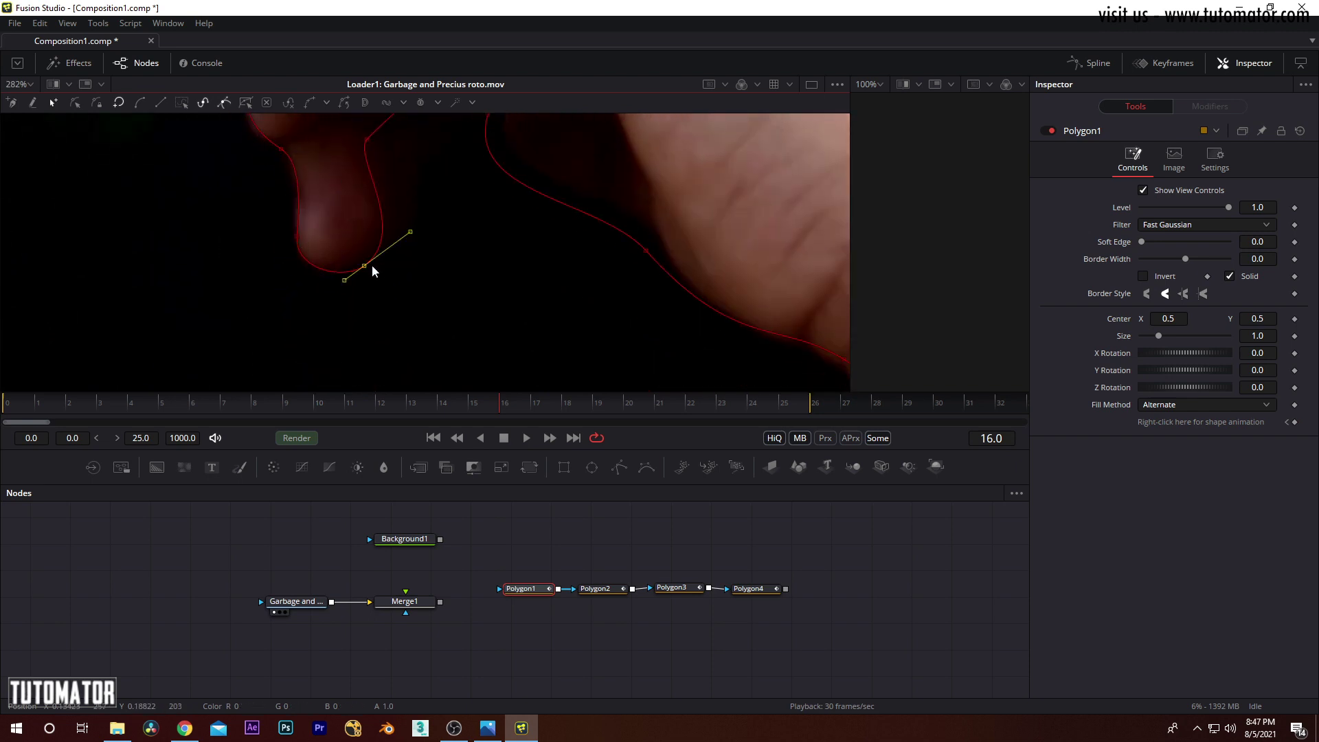
Fit Polygon1's points along the thumb and lower edge of the wrist at frame 16
drag(382, 126, 395, 271)
drag(474, 222, 420, 259)
drag(538, 282, 526, 267)
drag(447, 336, 465, 283)
click(448, 292)
Move the footage loader away from Merge1 and insert a Color Corrector node between them
click(353, 593)
drag(298, 584, 100, 603)
key(shift+space)
text(color)
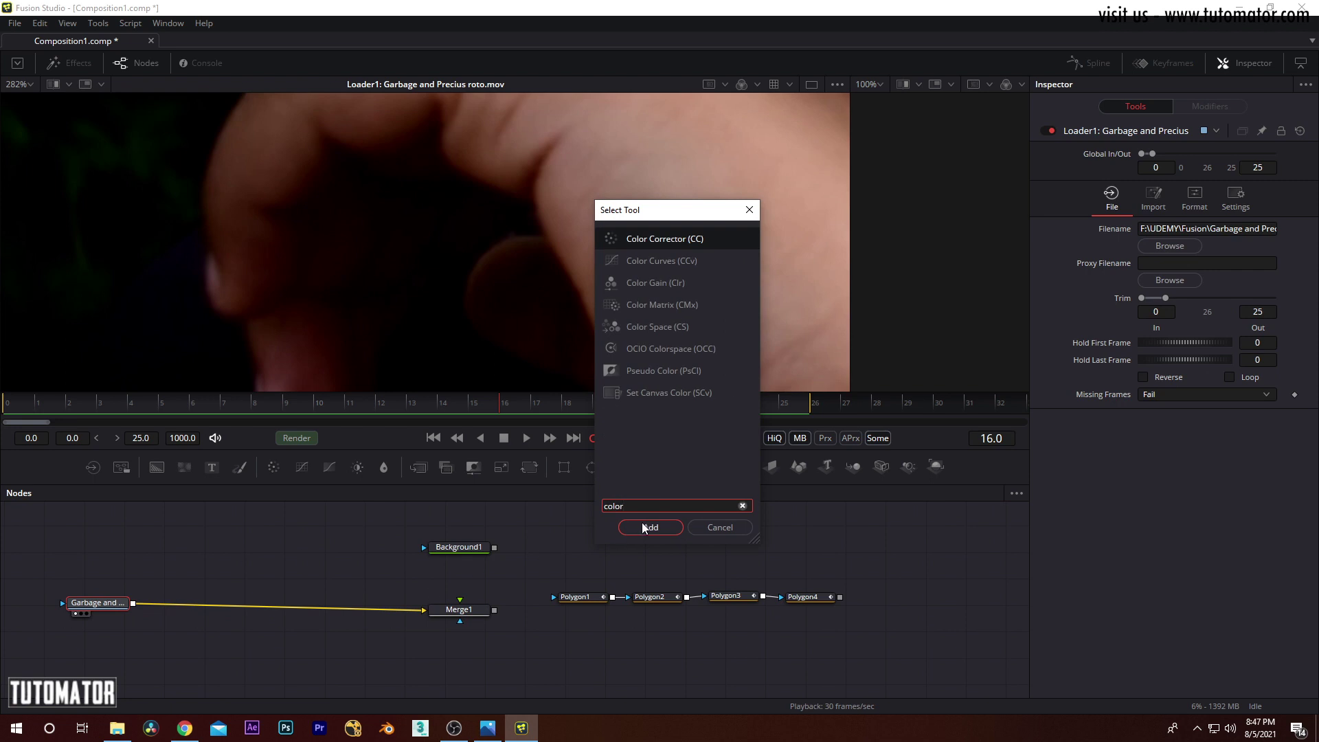
click(644, 526)
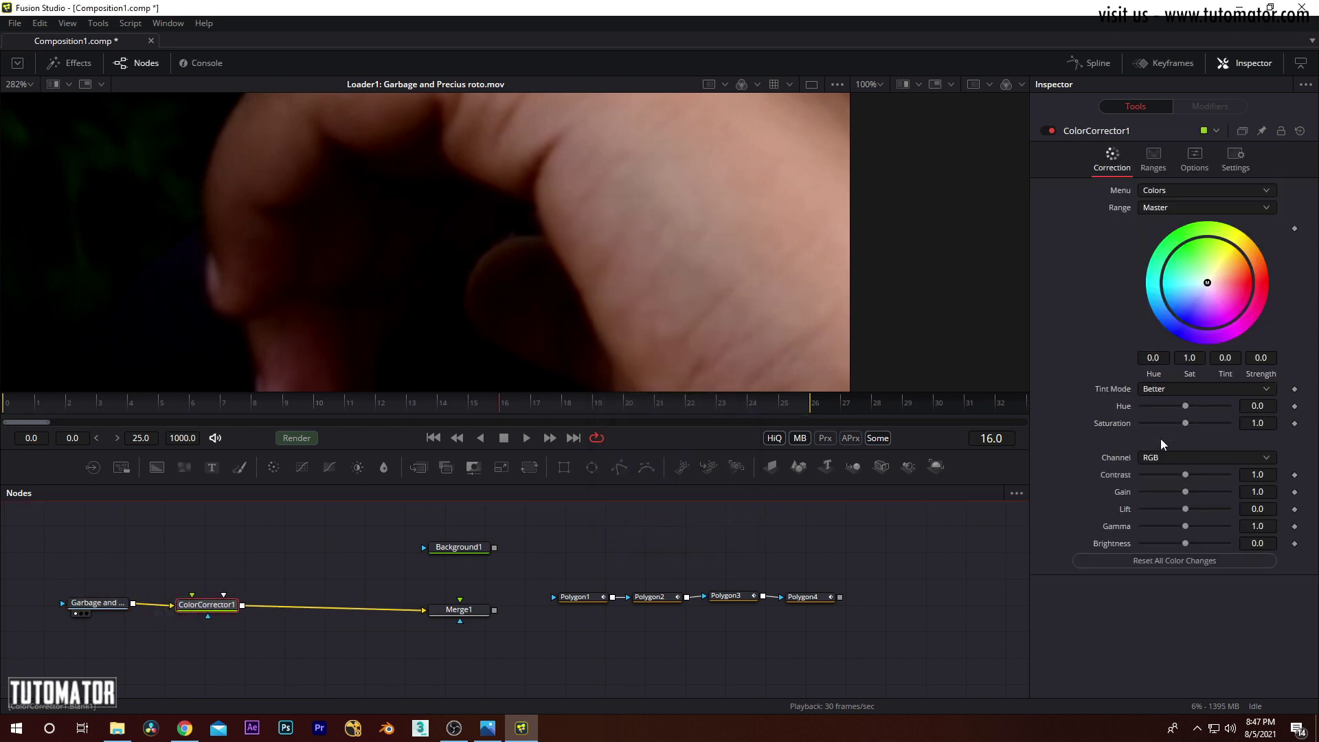
Show ColorCorrector1 in the viewer and brighten the footage by setting its gamma to 2.81
drag(1185, 491, 1196, 491)
drag(209, 605, 419, 257)
drag(521, 259, 448, 188)
drag(668, 231, 655, 246)
key(ctrl+z)
drag(1185, 526, 1226, 527)
scroll(427, 276, down, 3)
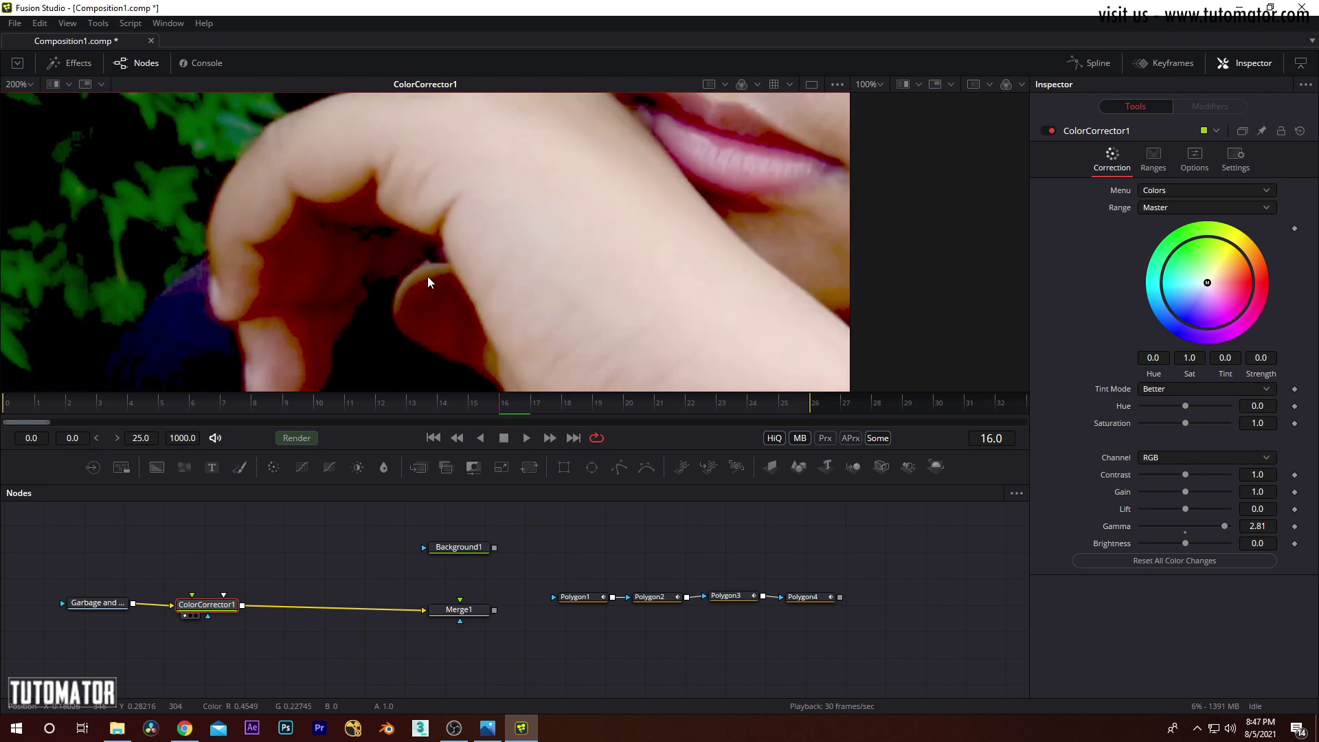
Reselect Polygon1 and refine its outline around the fingertip and inner finger edge on the brightened frame 16
drag(622, 113, 504, 257)
drag(591, 106, 552, 201)
drag(538, 309, 576, 182)
click(583, 598)
drag(329, 213, 444, 128)
scroll(306, 269, up, 2)
click(346, 295)
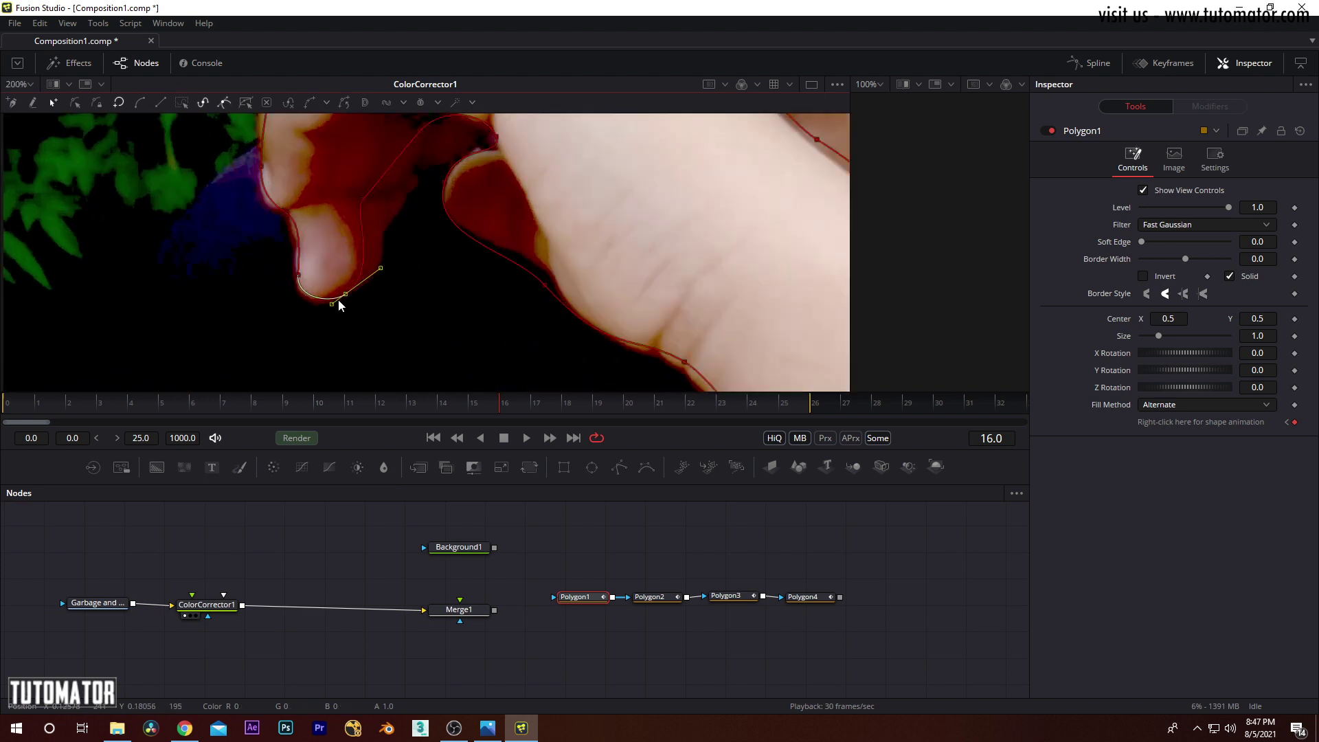
drag(363, 199, 390, 225)
click(345, 295)
Refine Polygon1's points in the gap between finger and thumb and along the hand at frame 16
drag(396, 119, 404, 308)
drag(484, 272, 472, 275)
click(431, 317)
drag(541, 355, 503, 251)
mouse_move(504, 250)
mouse_down()
mouse_move(459, 346)
mouse_move(494, 300)
mouse_up()
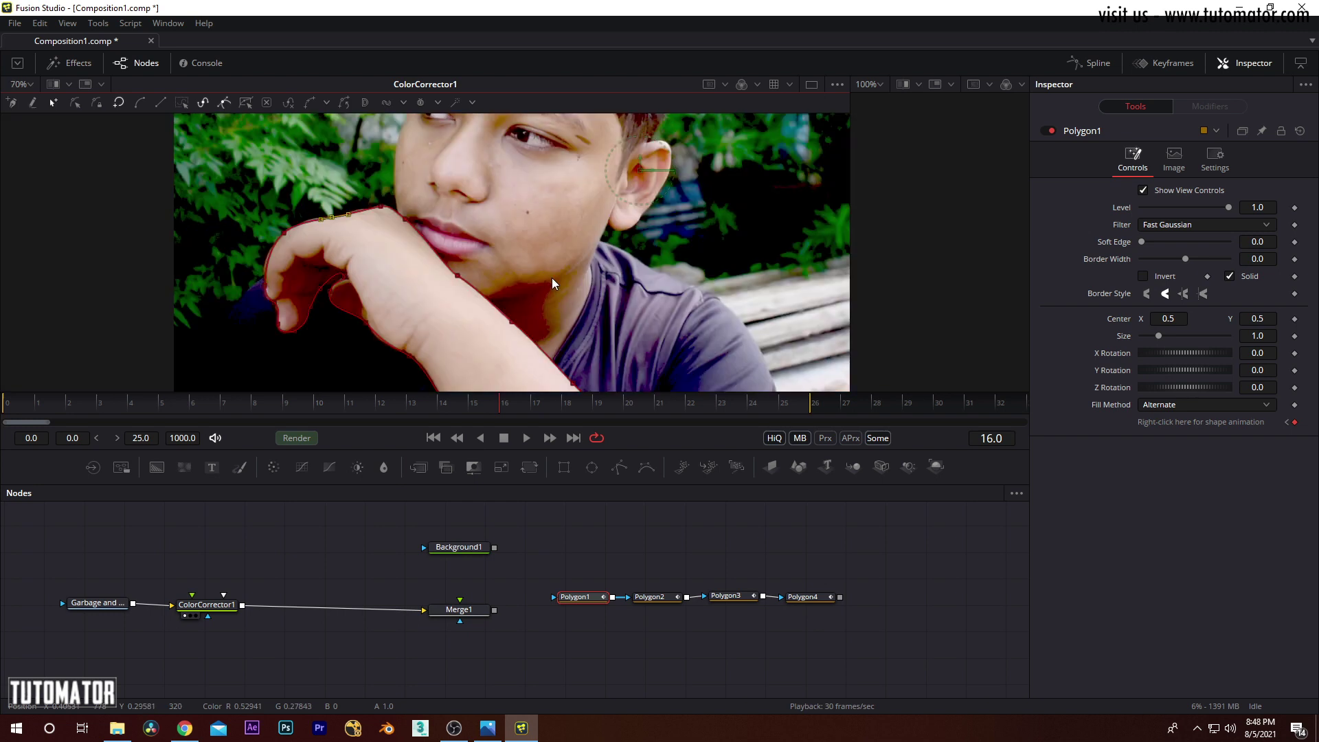
drag(551, 278, 504, 226)
scroll(521, 225, down, 1)
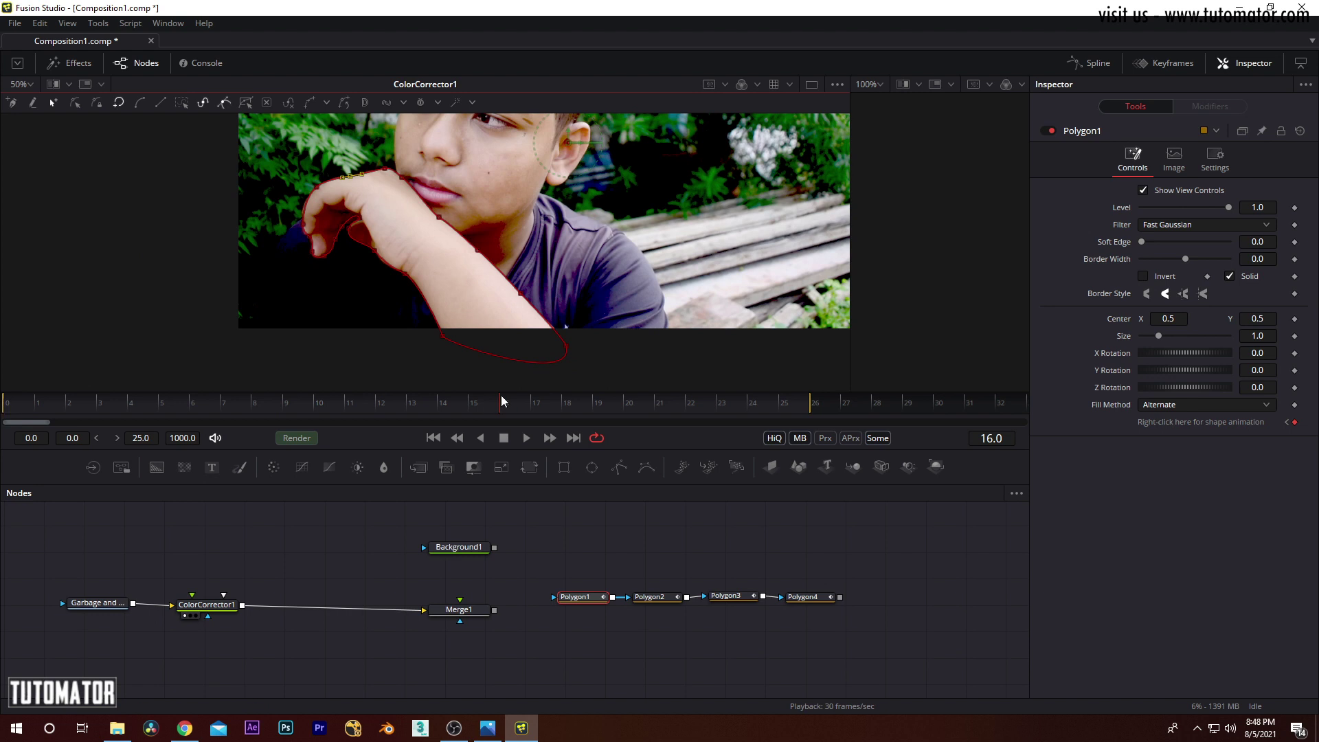
At frame 8, select the whole Polygon1 outline and fit its points to the hand and forearm
click(253, 404)
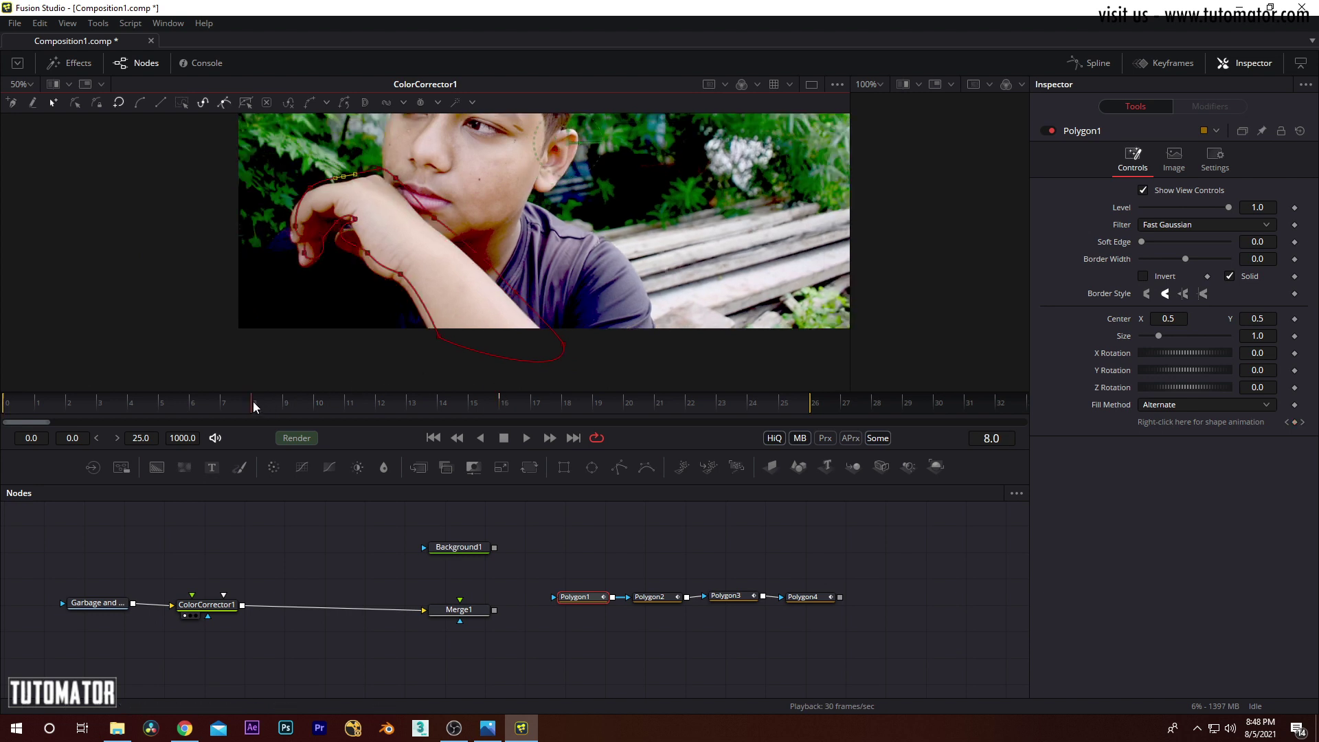
drag(397, 218, 427, 256)
drag(216, 163, 731, 393)
scroll(471, 240, up, 5)
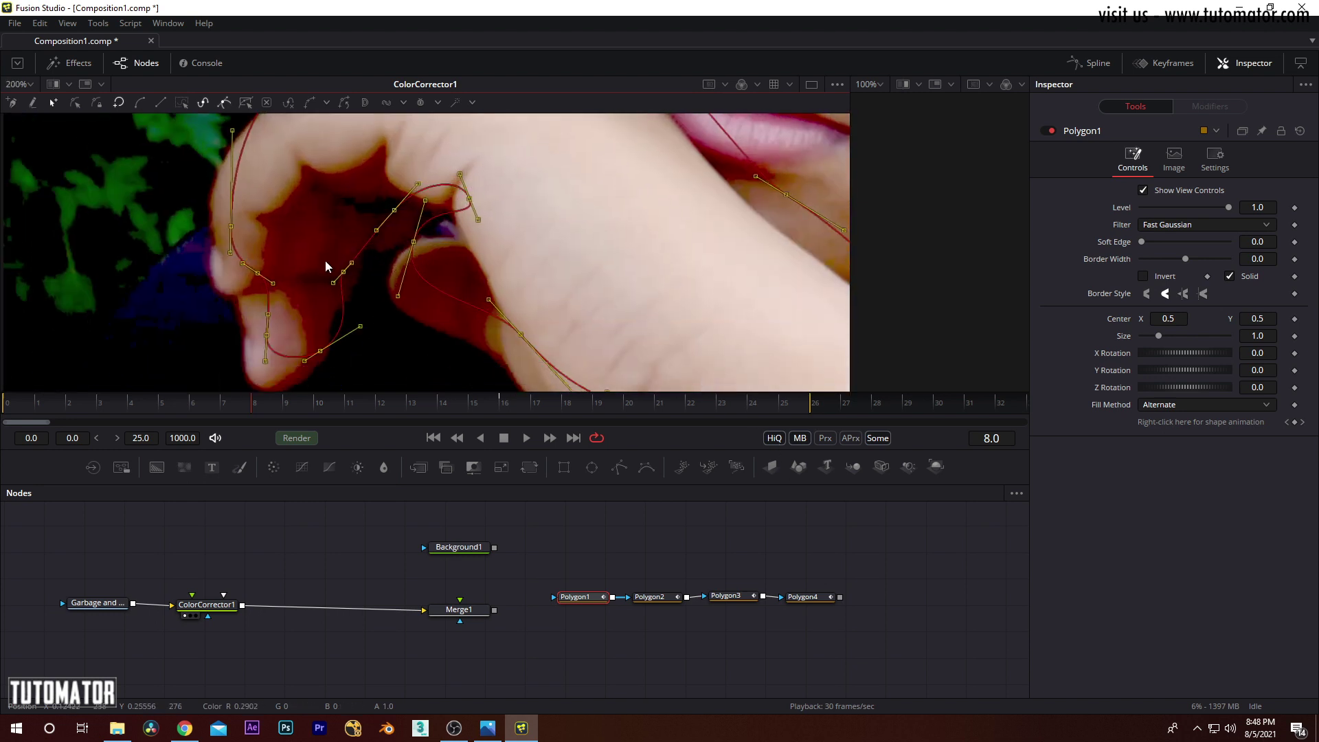
drag(232, 225, 213, 247)
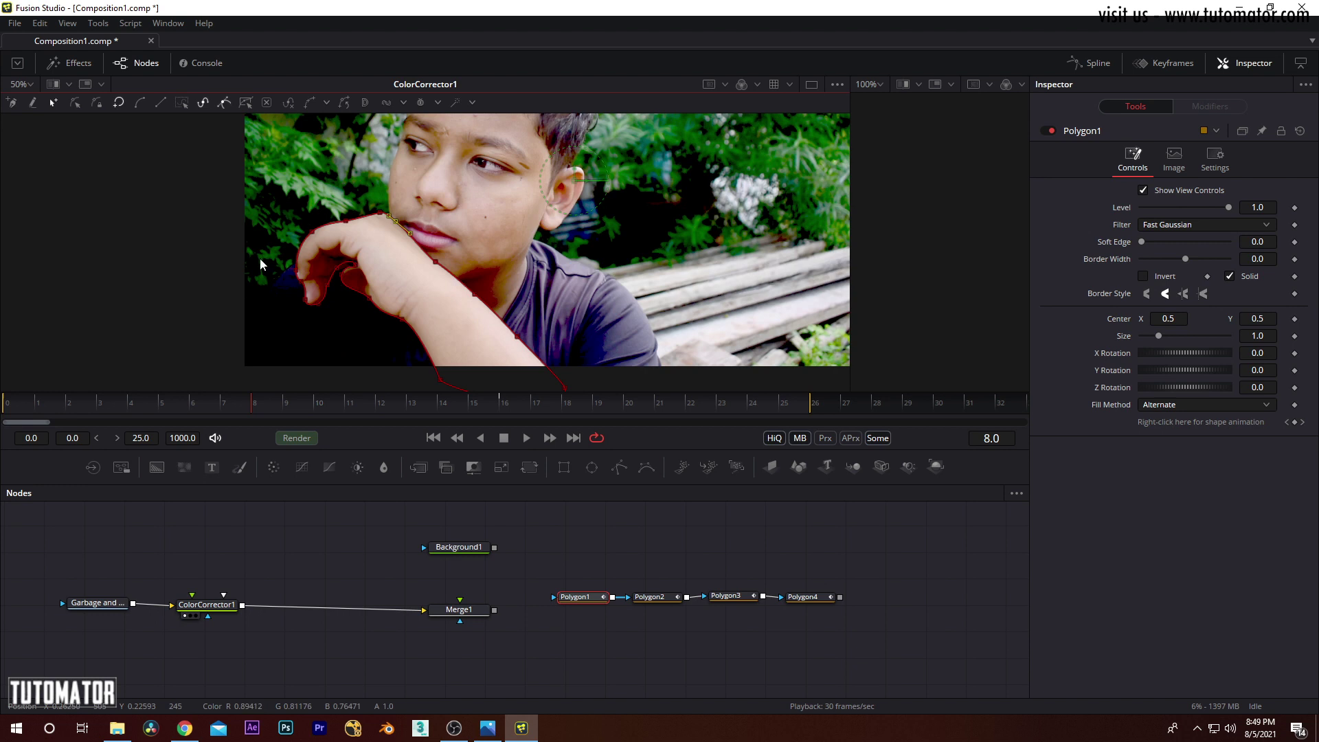
drag(259, 257, 307, 268)
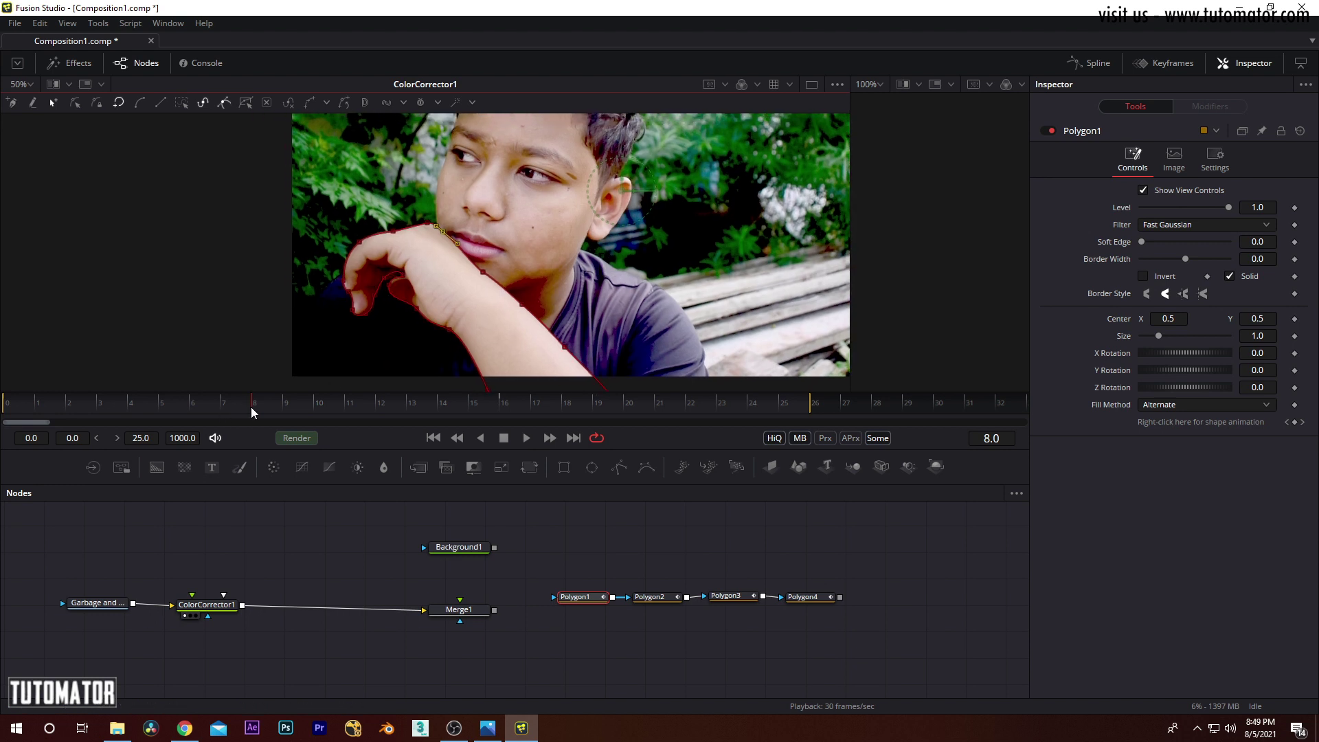
At frame 4, fit Polygon1's points to the outer finger, knuckles and back of the hand
drag(19, 401, 170, 404)
drag(27, 422, 132, 410)
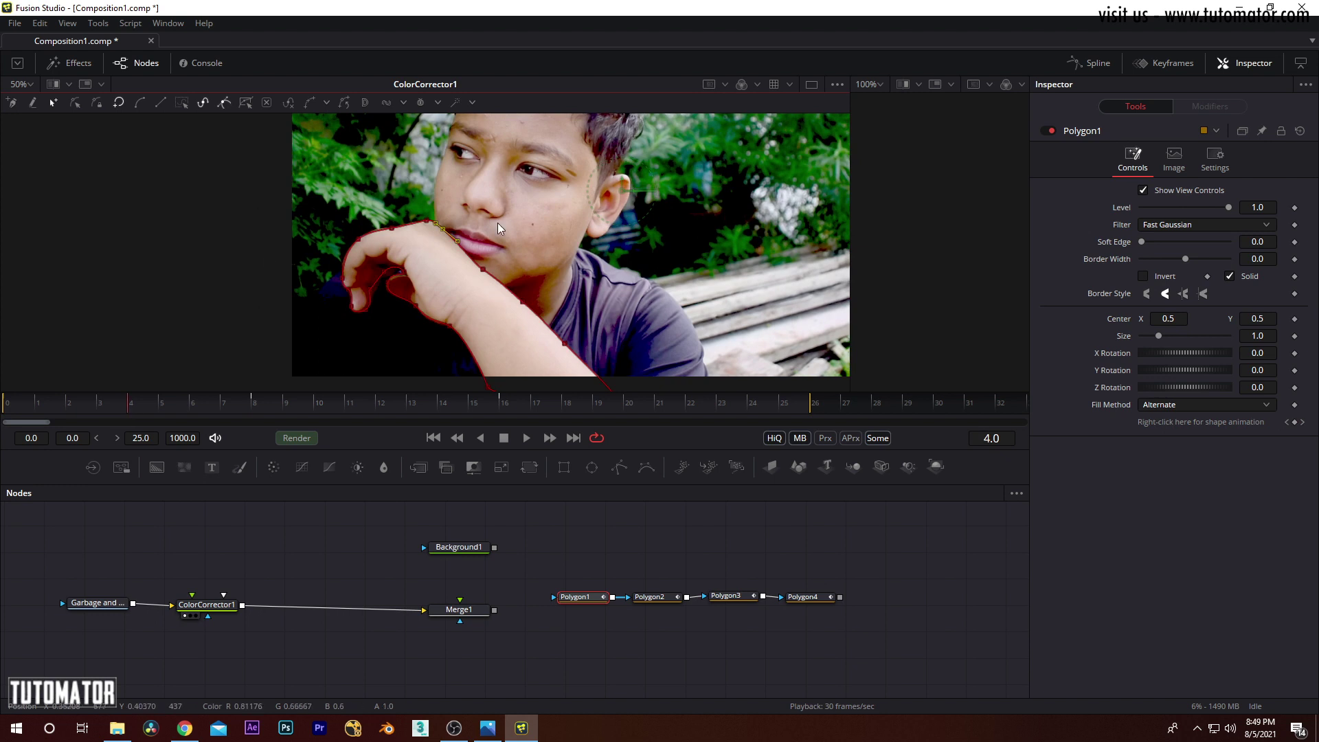
drag(399, 209, 402, 180)
scroll(361, 269, up, 2)
drag(449, 220, 466, 256)
drag(392, 203, 264, 292)
drag(314, 216, 312, 216)
drag(361, 141, 354, 215)
click(368, 221)
click(489, 176)
drag(489, 175, 489, 171)
drag(569, 121, 526, 179)
Fit Polygon1's points along the upper edge of the wrist and forearm at frame 4
click(584, 202)
drag(749, 302, 483, 155)
click(501, 200)
drag(501, 200, 496, 199)
drag(636, 246, 512, 153)
click(531, 239)
drag(793, 389, 606, 211)
click(511, 225)
Fit Polygon1's points along the lower forearm, wrist and thumb at frame 4
drag(241, 224, 481, 248)
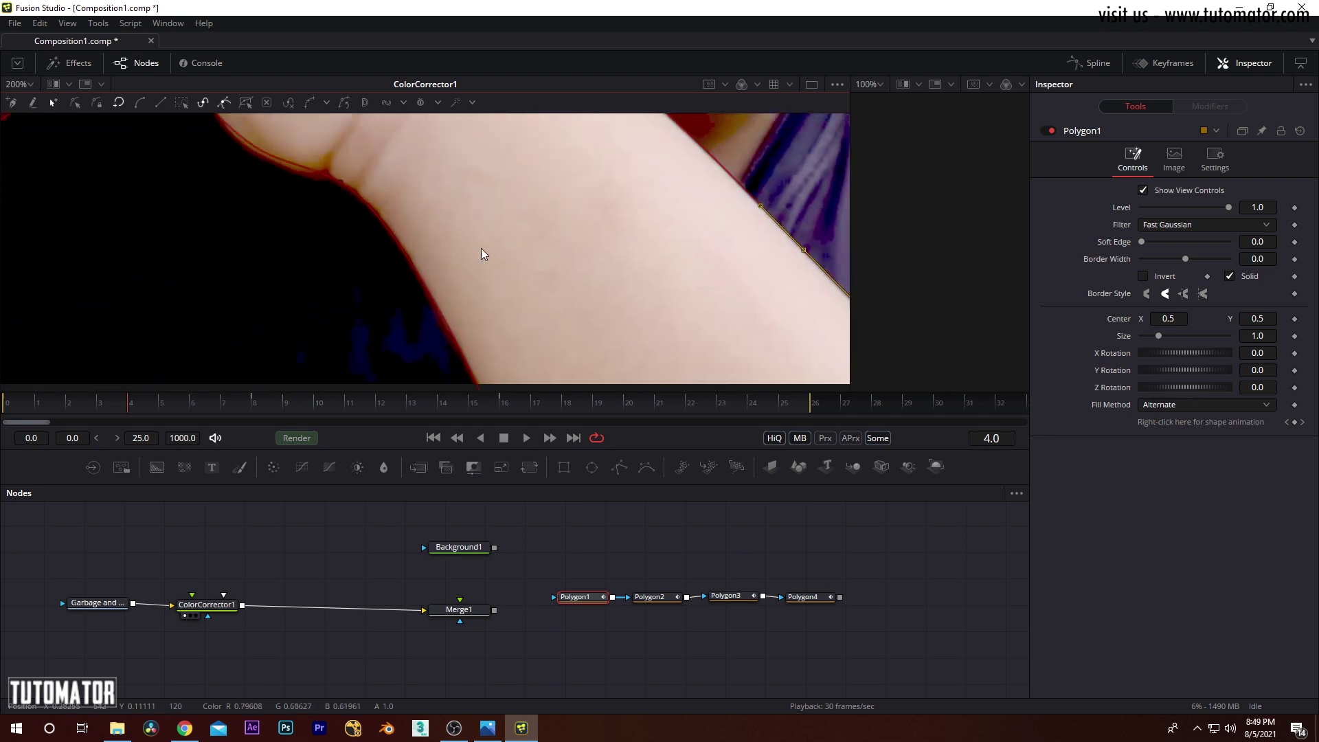
drag(298, 123, 492, 236)
click(485, 305)
drag(419, 204, 472, 270)
drag(418, 246, 407, 297)
drag(369, 231, 413, 288)
drag(359, 246, 332, 264)
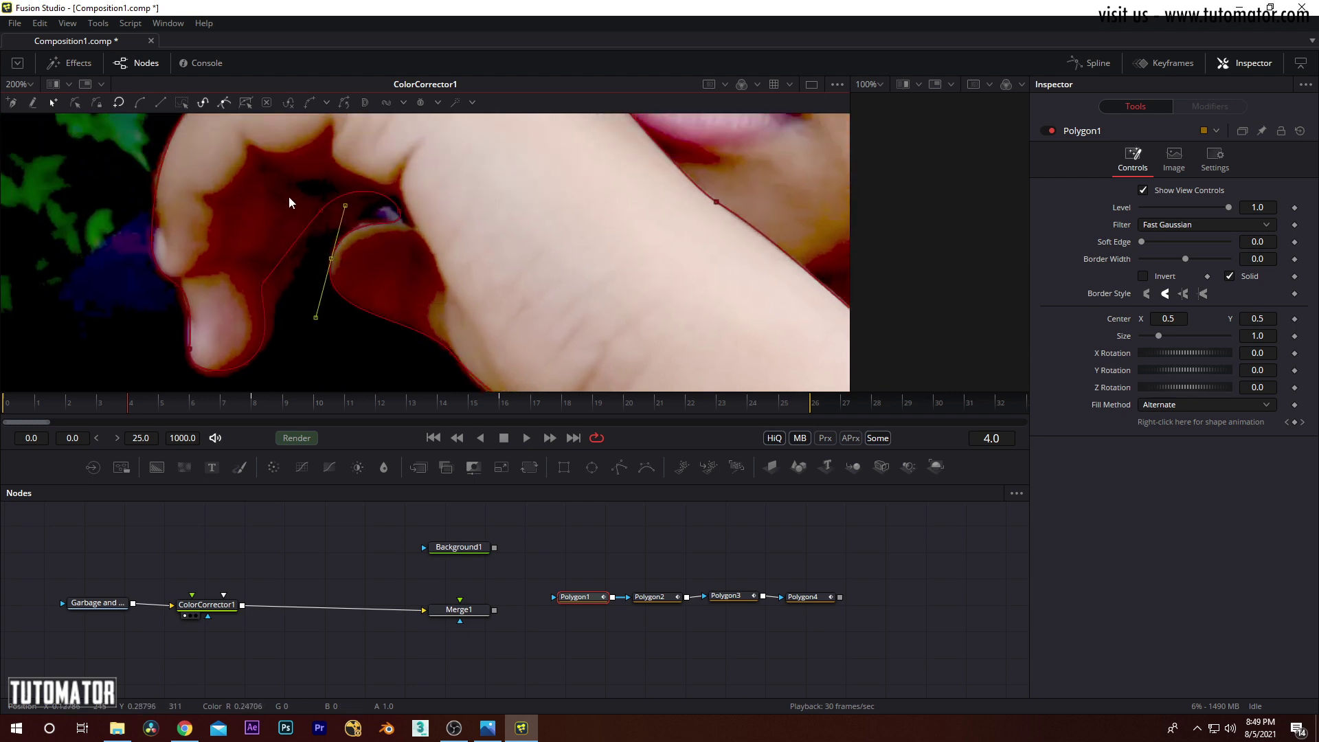
Reshape Polygon1 along the inner finger edge and around the fingertip at frame 4
drag(288, 194, 331, 224)
drag(139, 335, 263, 377)
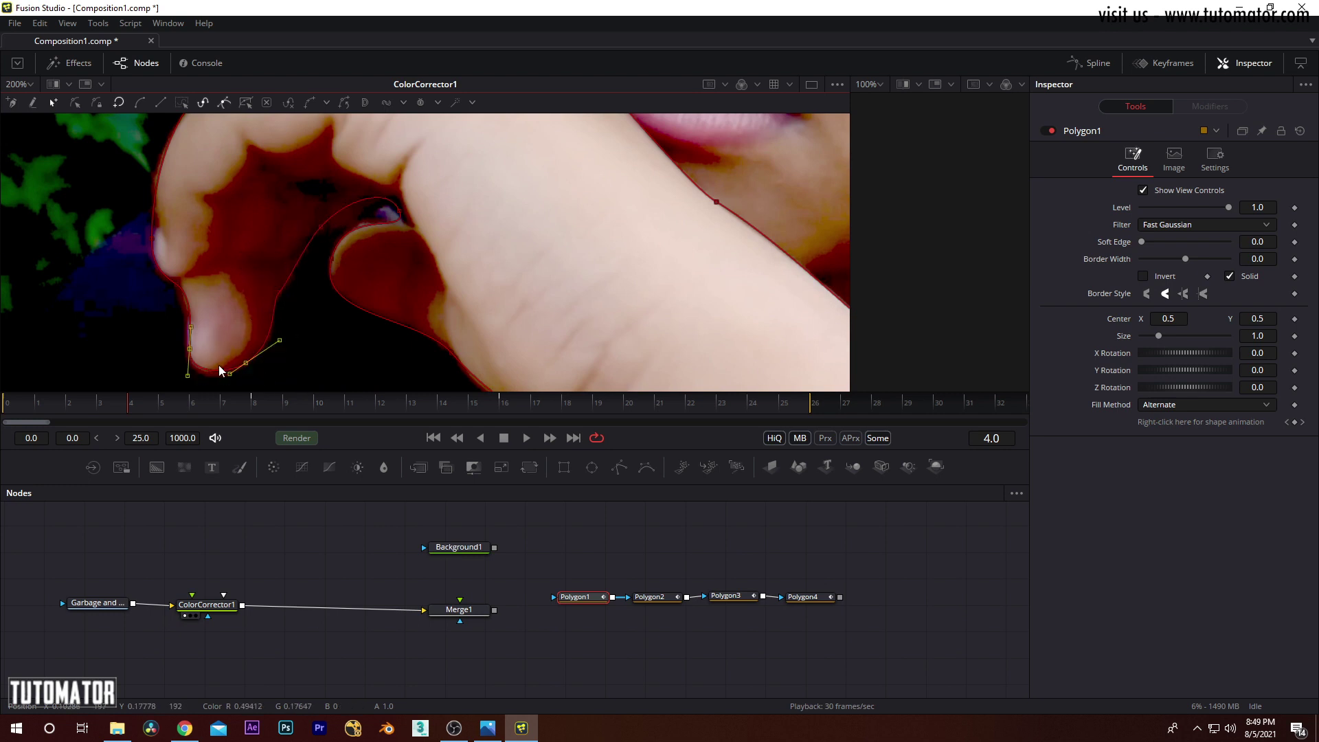
drag(189, 349, 187, 355)
drag(222, 272, 224, 435)
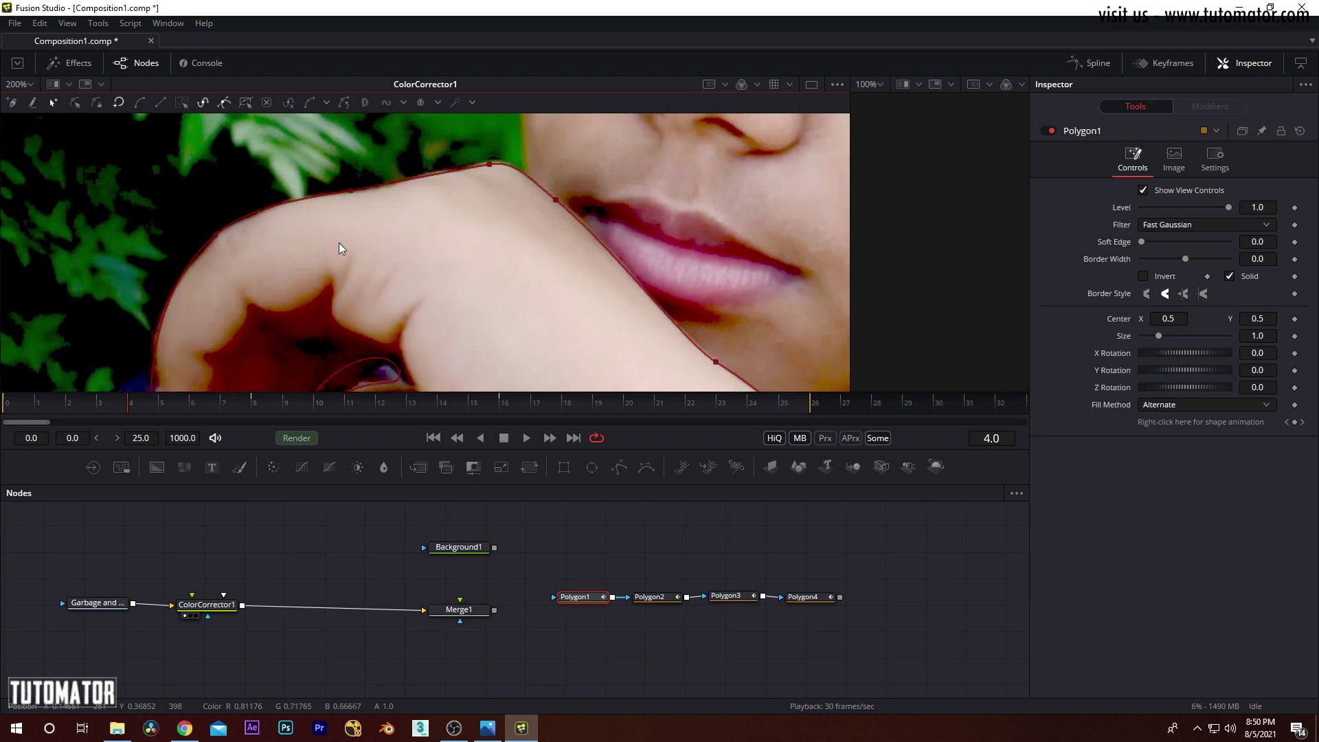
scroll(339, 243, down, 3)
scroll(340, 242, down, 2)
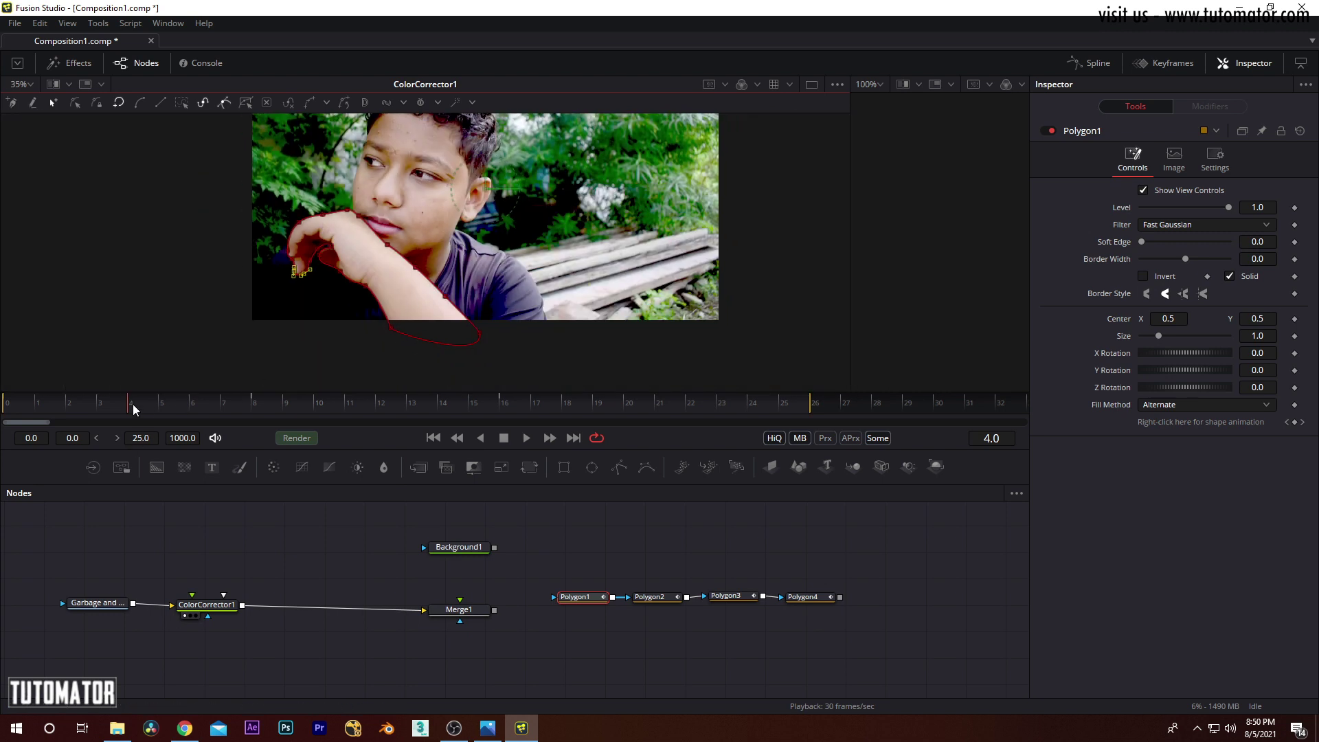
At frame 12, select the whole Polygon1 outline and fit it to the hand, starting with the outer fingers
click(249, 403)
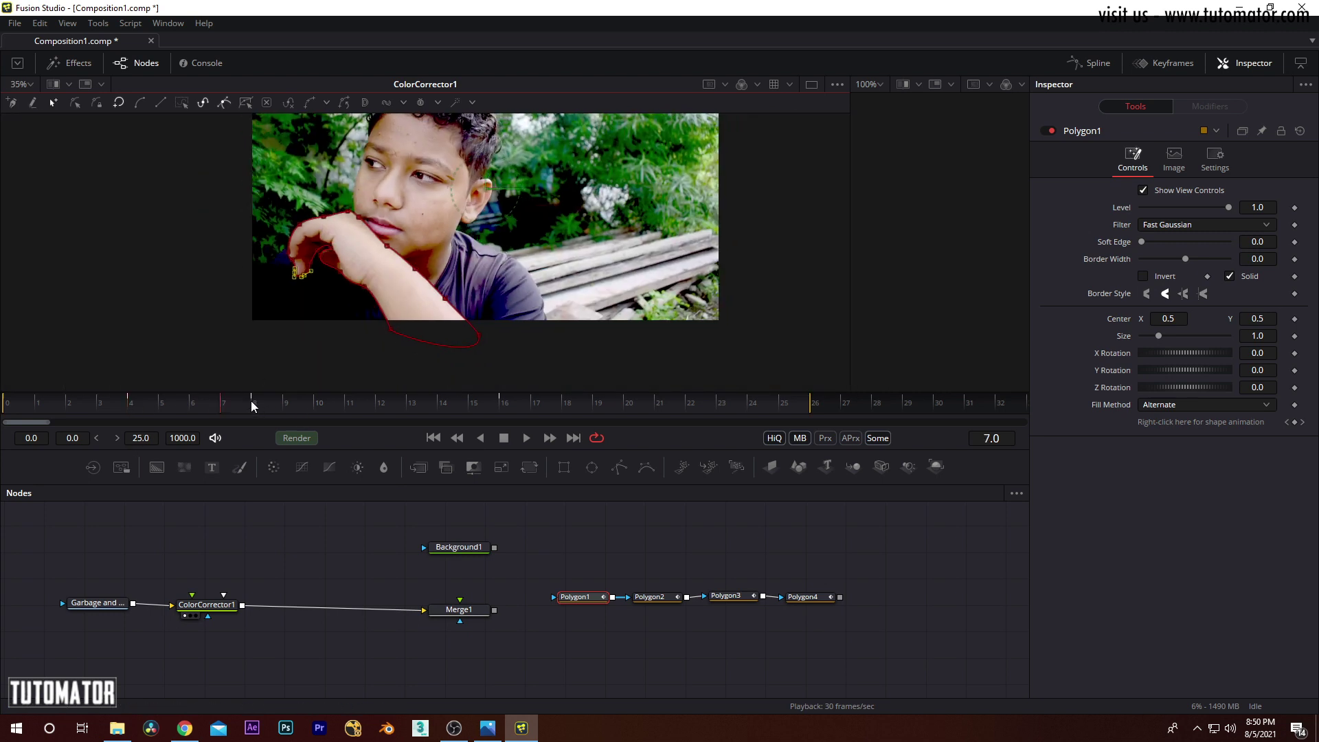
click(378, 403)
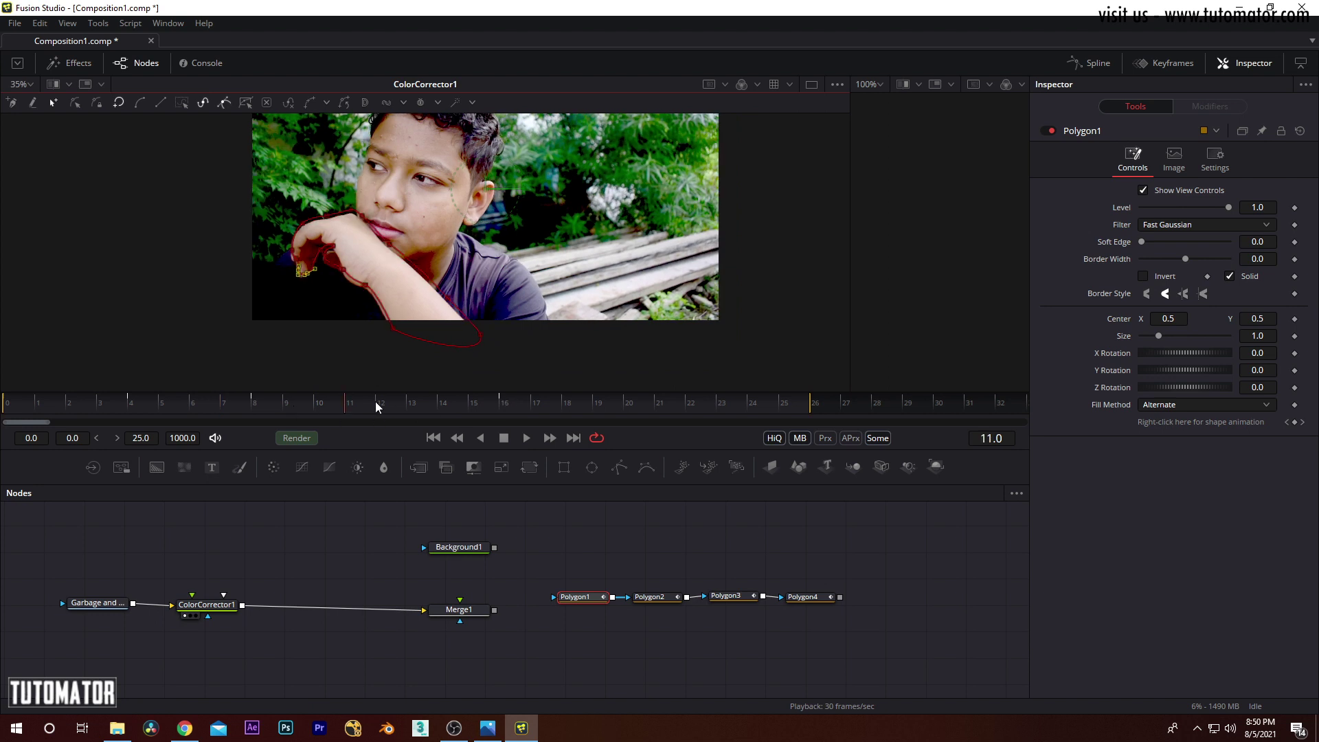
drag(196, 165, 644, 401)
drag(348, 248, 392, 274)
scroll(352, 267, up, 4)
drag(284, 281, 281, 300)
drag(428, 205, 398, 275)
drag(349, 197, 275, 265)
drag(293, 261, 294, 259)
Fit Polygon1's points around the knuckles, fingertip and inner finger edge at frame 12
drag(361, 203, 385, 232)
drag(427, 186, 484, 208)
drag(337, 304, 401, 202)
drag(253, 216, 313, 266)
drag(363, 309, 338, 348)
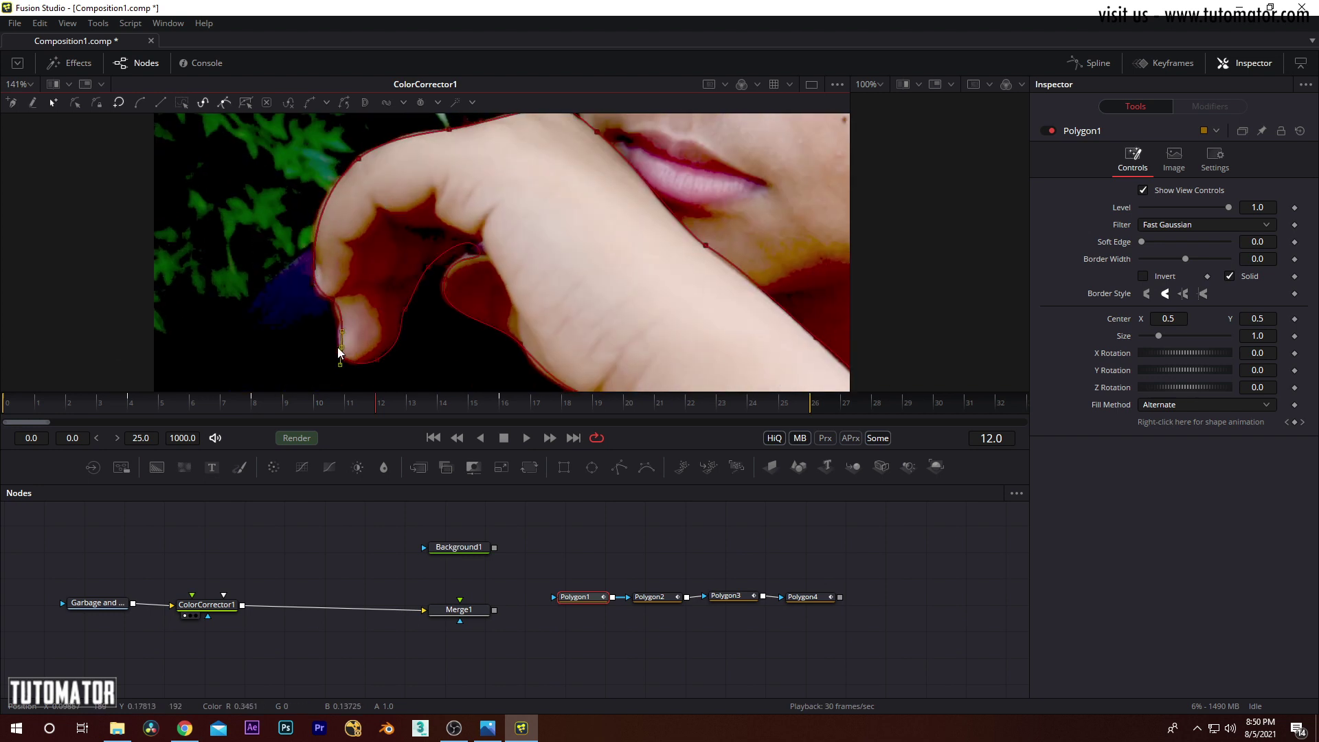
drag(372, 287, 421, 379)
drag(405, 307, 403, 305)
Fit Polygon1's points along the thumb, lower wrist and end of the forearm at frame 12
drag(430, 218, 490, 255)
drag(567, 304, 529, 223)
click(483, 265)
drag(590, 259, 533, 184)
click(515, 251)
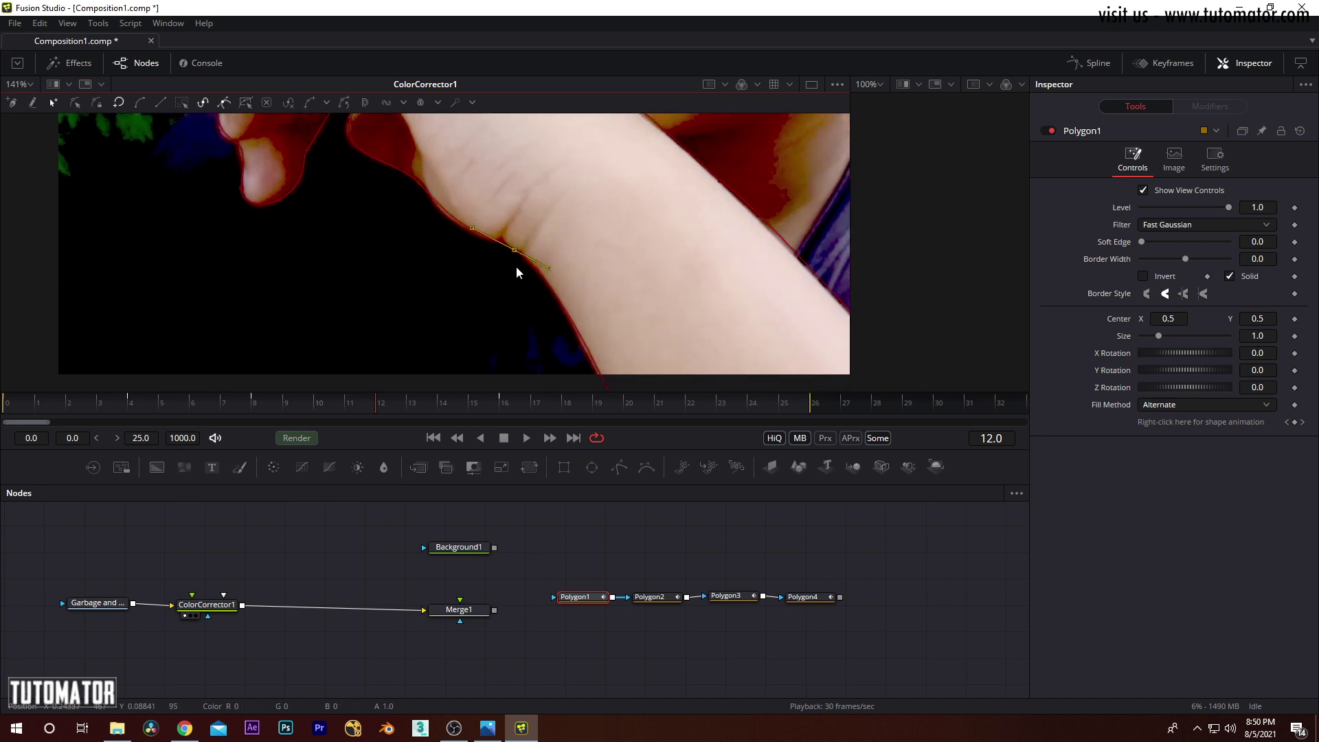
drag(694, 317, 619, 224)
drag(703, 261, 465, 225)
click(660, 320)
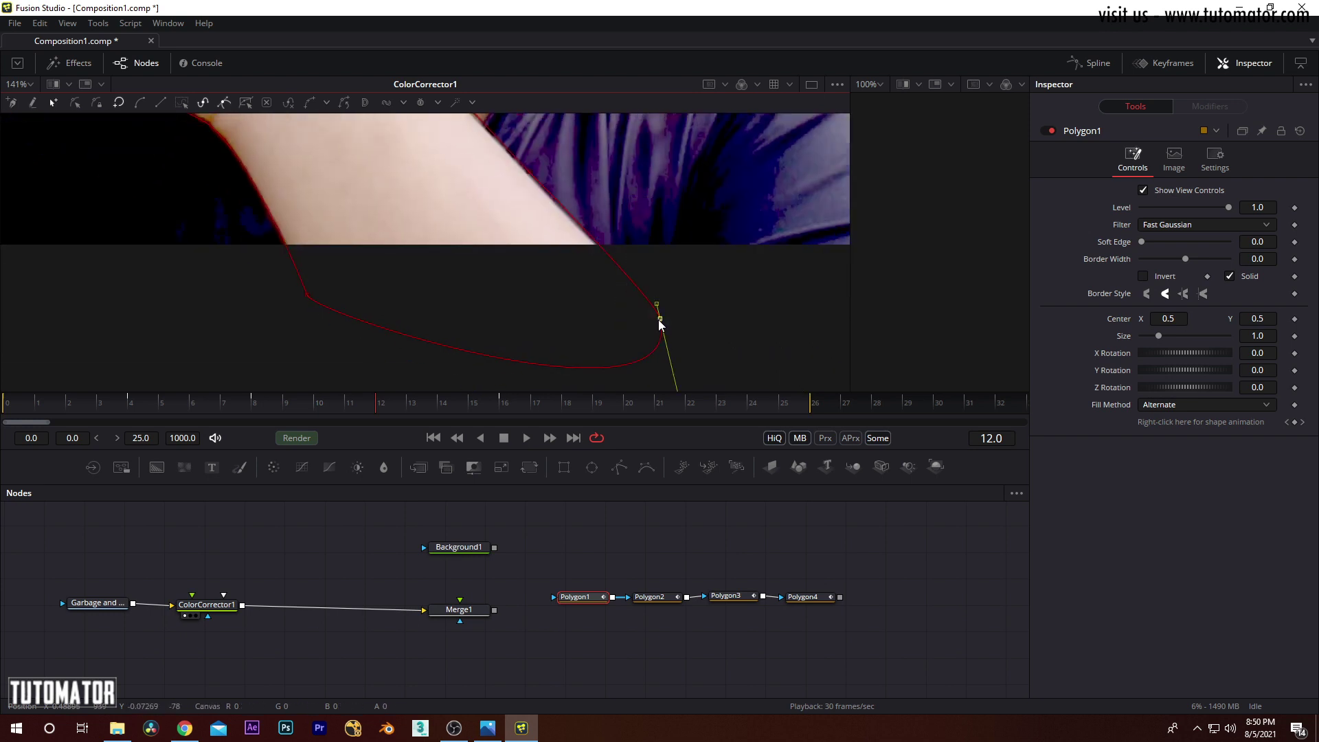
Fit Polygon1's points along the upper forearm edge at frame 12 and scrub back to frame 0 to check the animation
drag(512, 128, 641, 345)
click(534, 268)
drag(503, 209, 604, 354)
scroll(531, 261, down, 6)
drag(537, 280, 510, 268)
scroll(511, 272, up, 4)
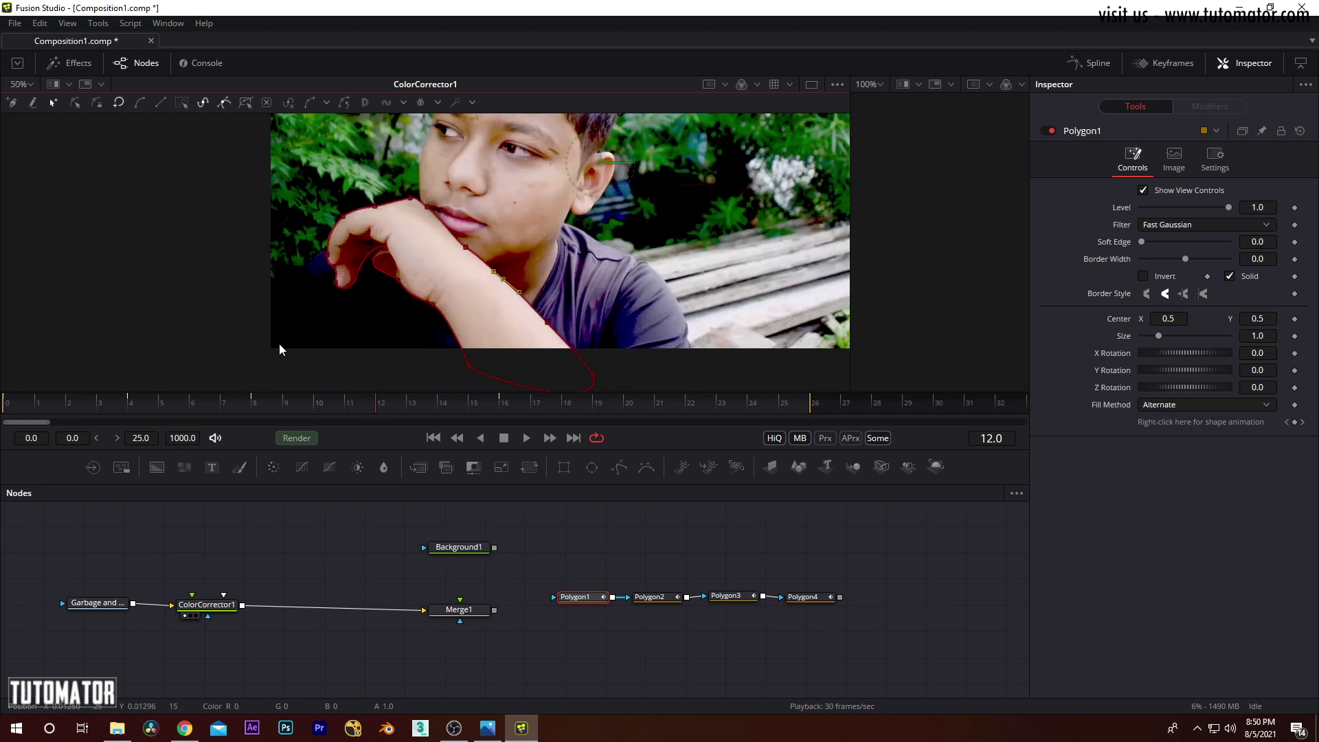
drag(352, 403, 2, 408)
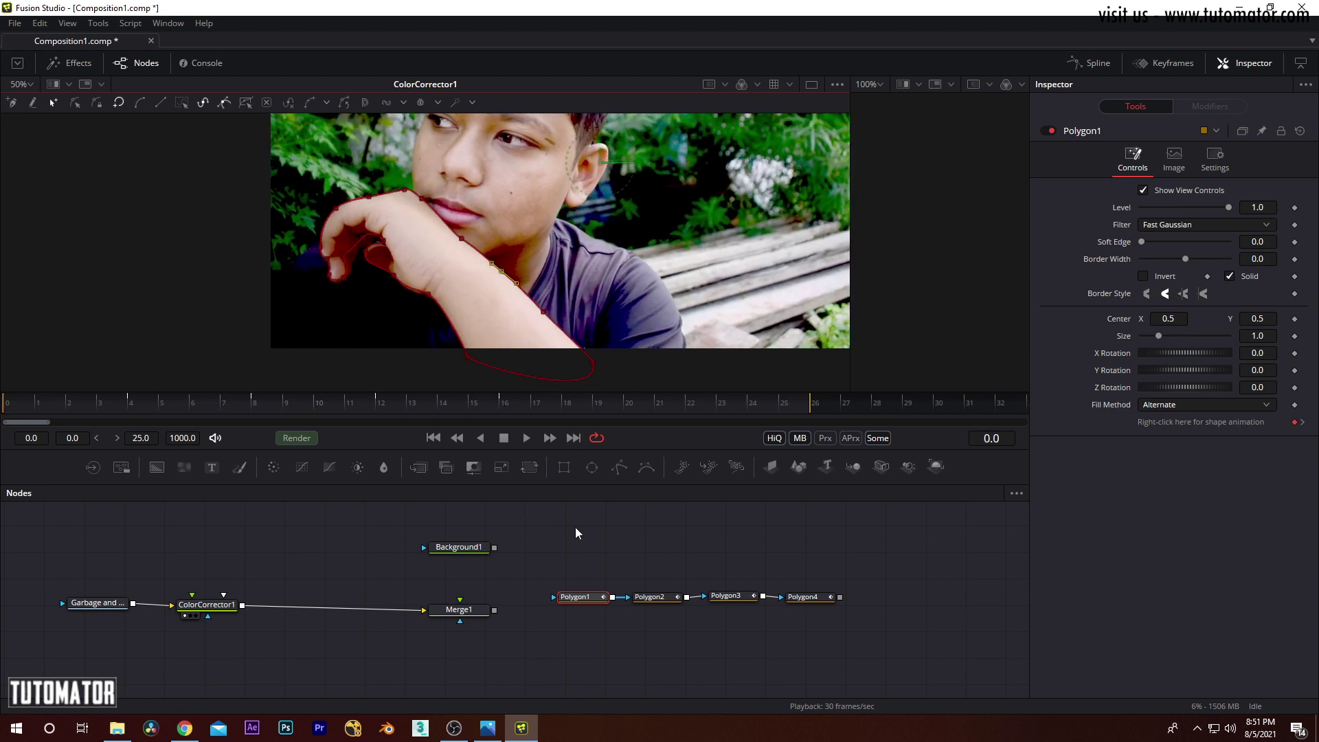
Separate Polygon1 from the mask chain and delete the Polygon2, Polygon3 and Polygon4 nodes
drag(588, 598, 662, 560)
drag(589, 513, 786, 605)
drag(874, 549, 664, 628)
key(Delete)
drag(740, 651, 591, 612)
key(Delete)
Place Polygon1 above the footage loader, connect it as the loader's mask and scrub through the isolated hand
drag(643, 570, 324, 583)
click(402, 533)
click(323, 588)
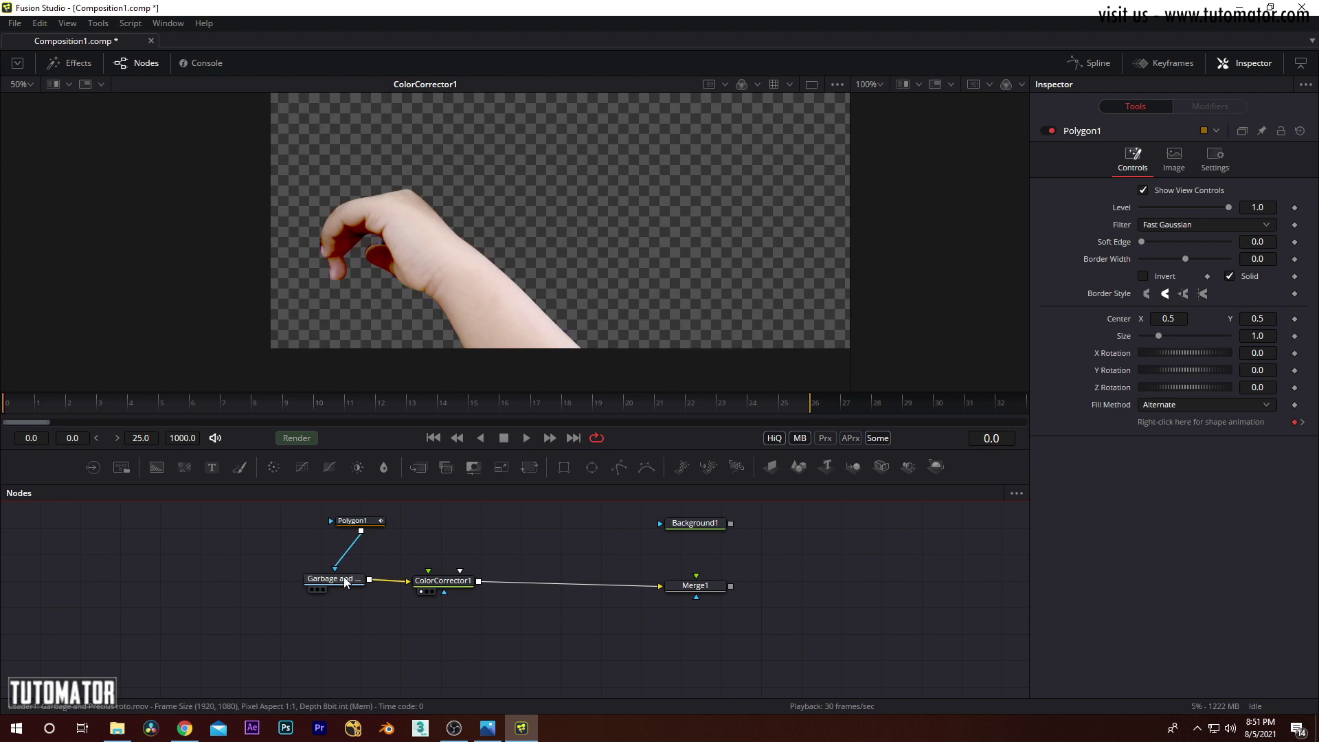
drag(374, 524, 360, 521)
drag(284, 413, 3, 405)
click(641, 558)
drag(641, 557, 602, 591)
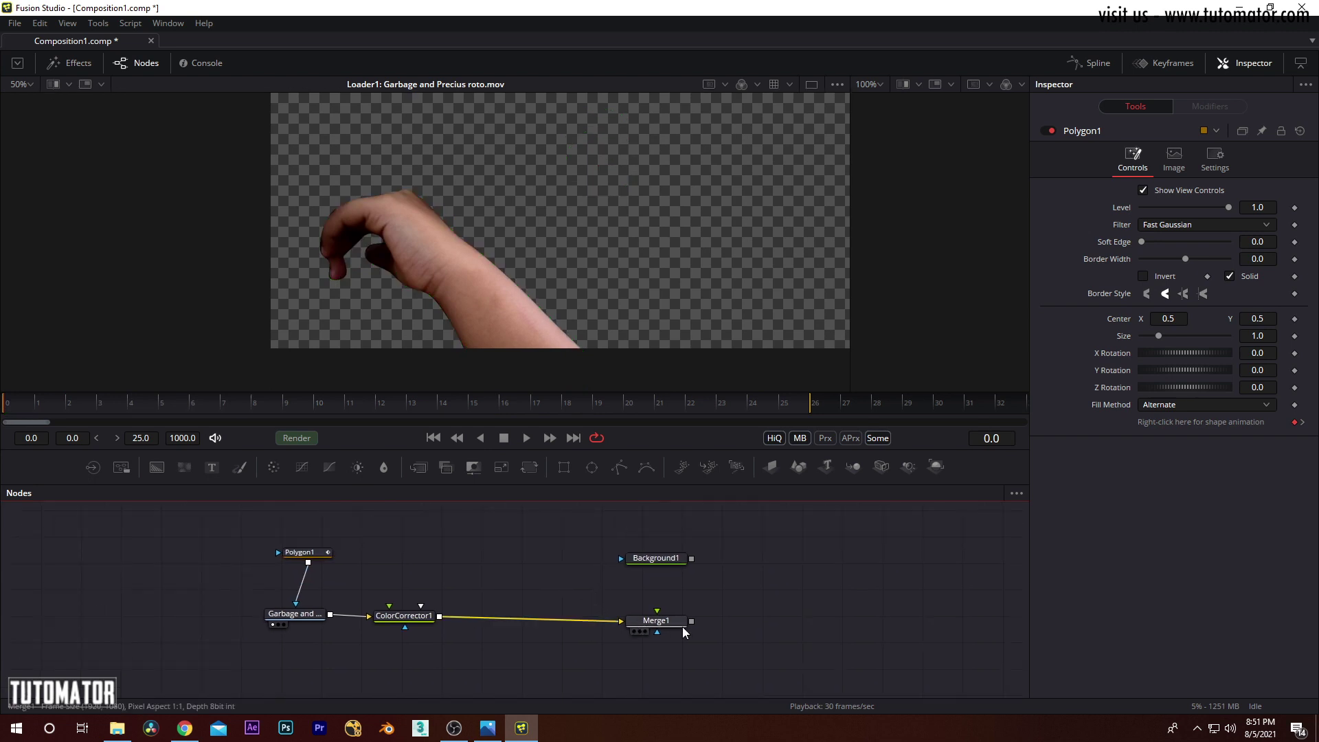
Show Merge1 in the viewer and delete the ColorCorrector1 node
click(634, 632)
click(415, 617)
key(Delete)
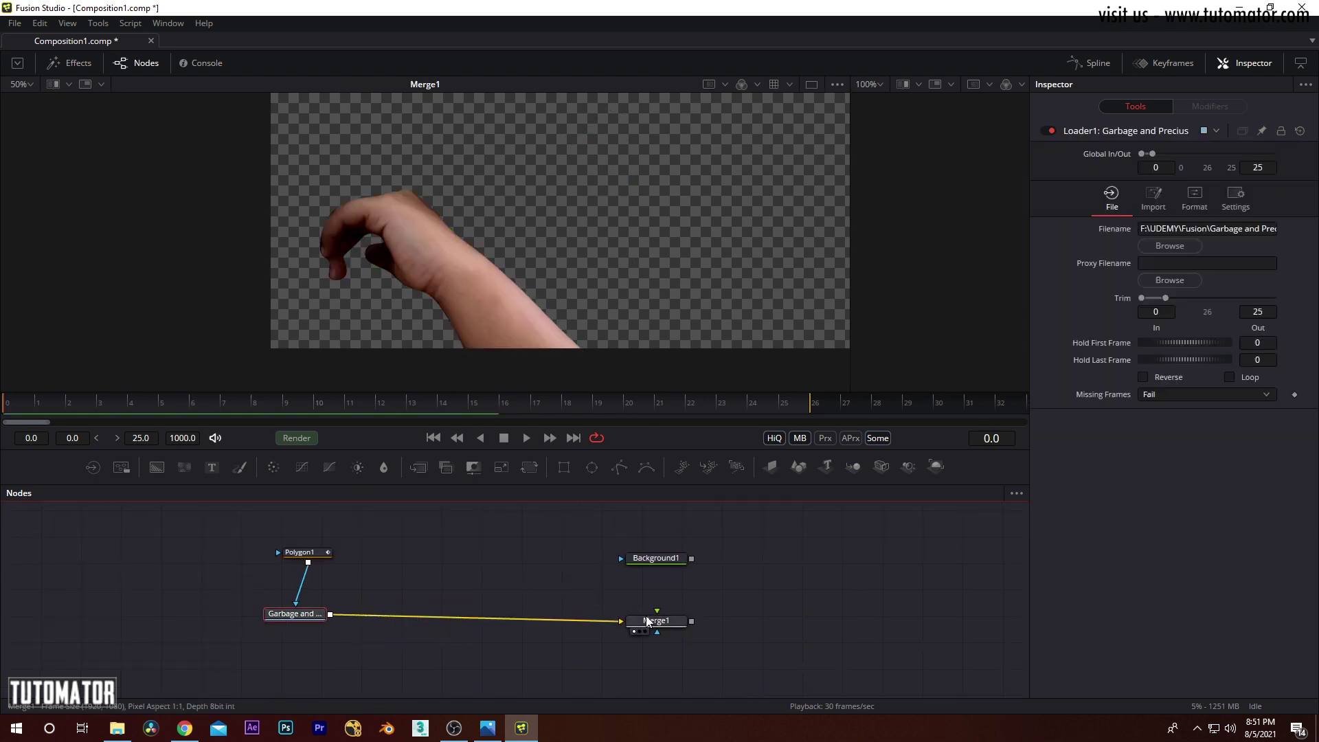
Disconnect Polygon1 from the footage loader and view the unmasked footage in full
drag(300, 592, 367, 589)
drag(302, 615, 409, 294)
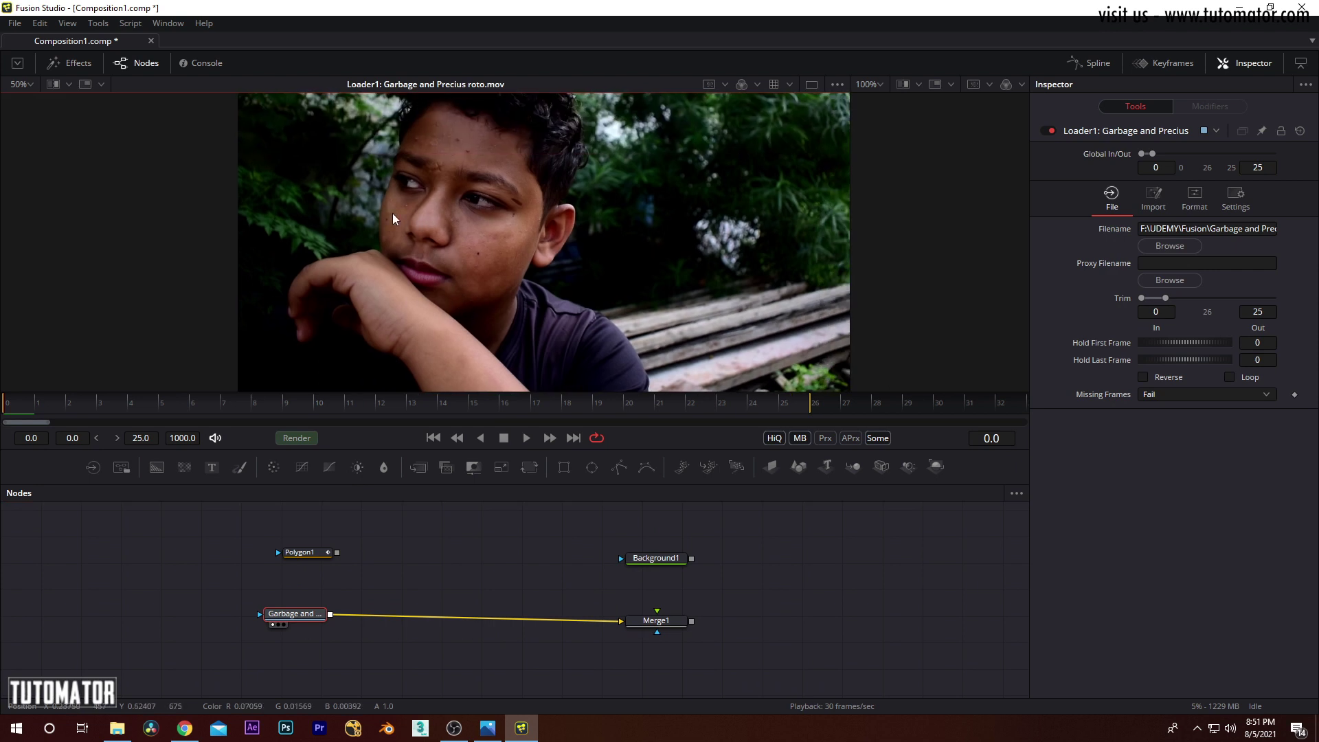
drag(533, 220, 508, 176)
drag(642, 276, 532, 278)
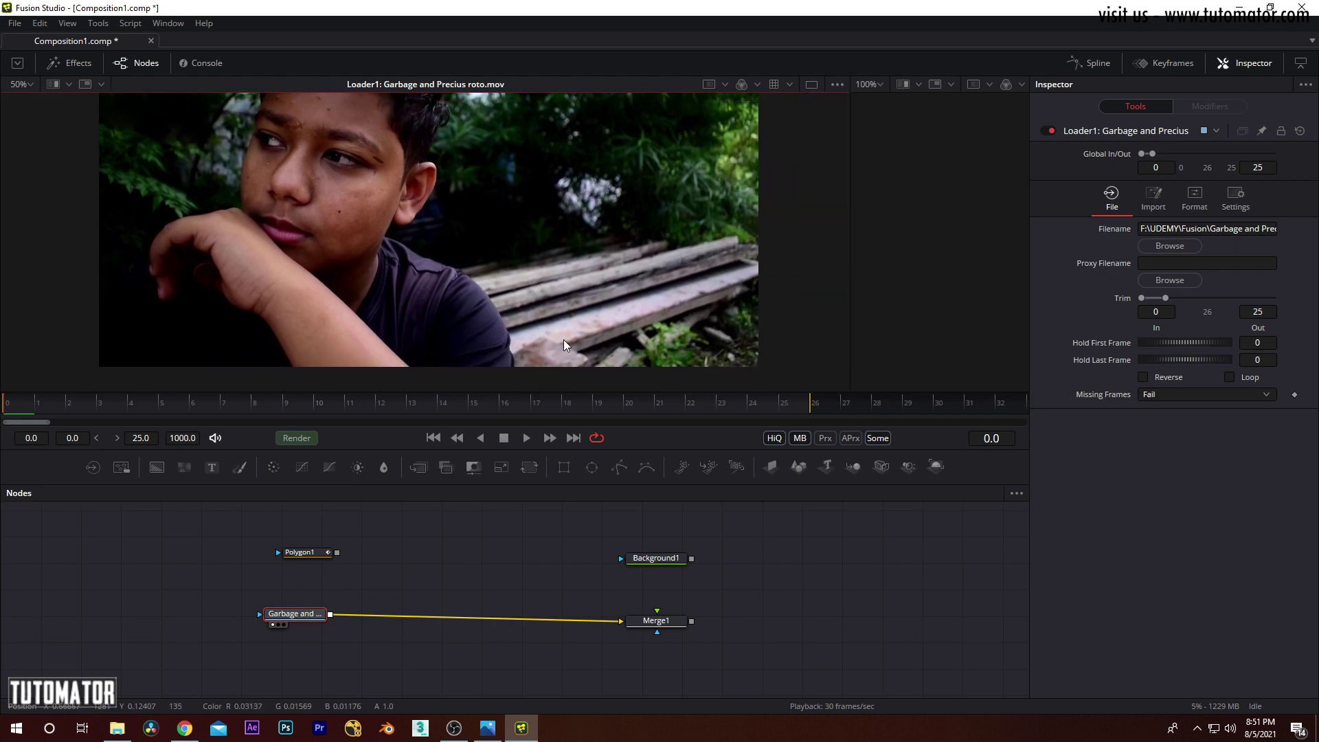
drag(419, 216, 438, 256)
scroll(438, 255, down, 1)
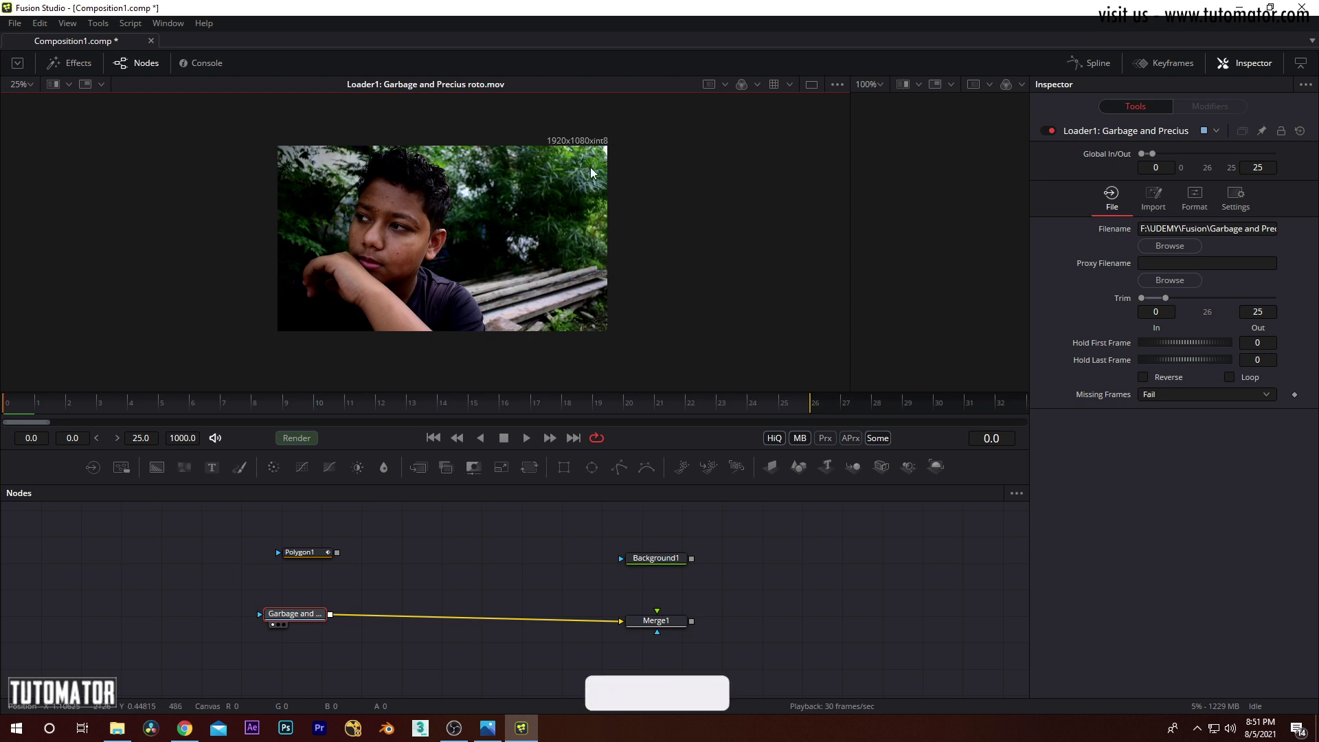